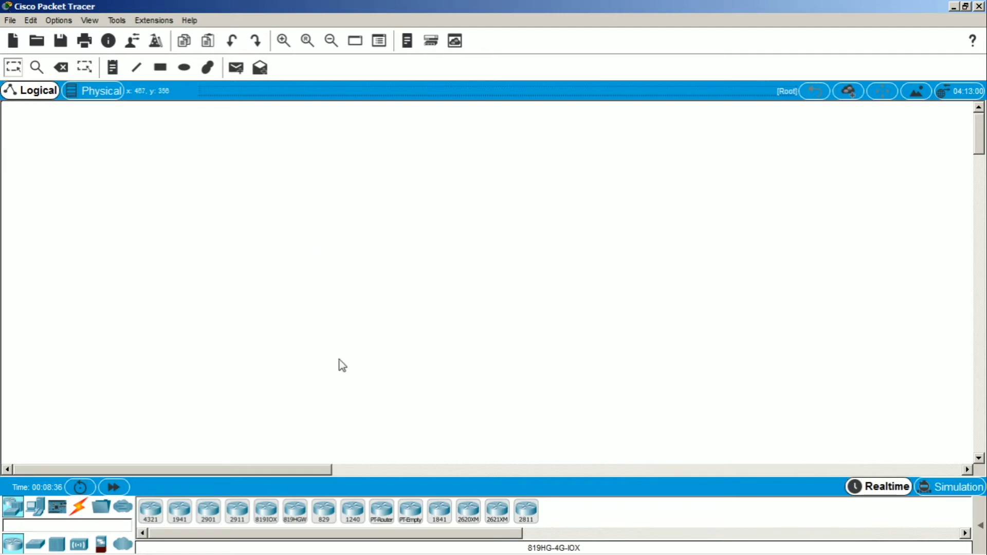
Place two PT-Empty routers one above the other around the middle of the workspace, with the first moved up.
{"action": "left_click", "coordinate": [415, 241]}
{"action": "left_click", "coordinate": [414, 513]}
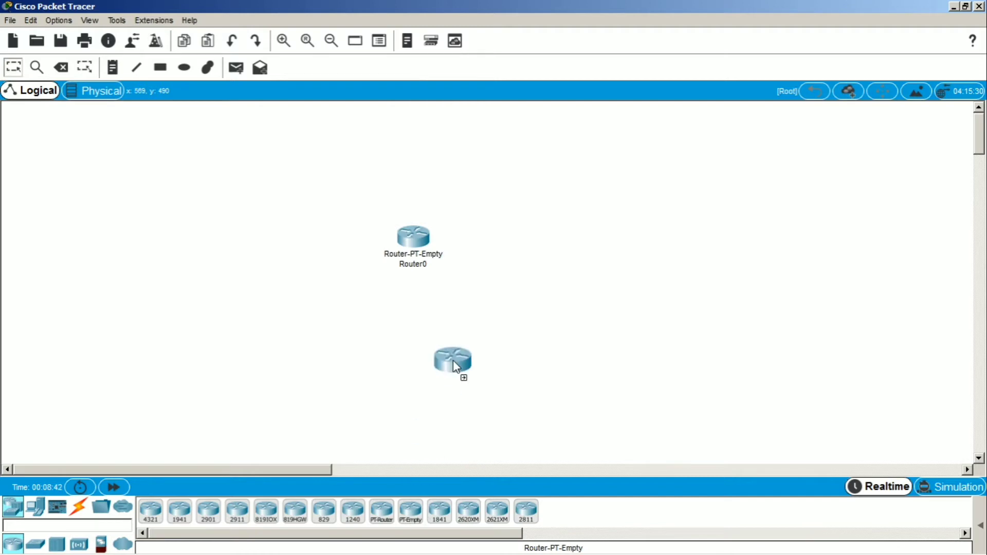
{"action": "left_click", "coordinate": [474, 299]}
{"action": "left_click_drag", "start_coordinate": [413, 237], "coordinate": [442, 189]}
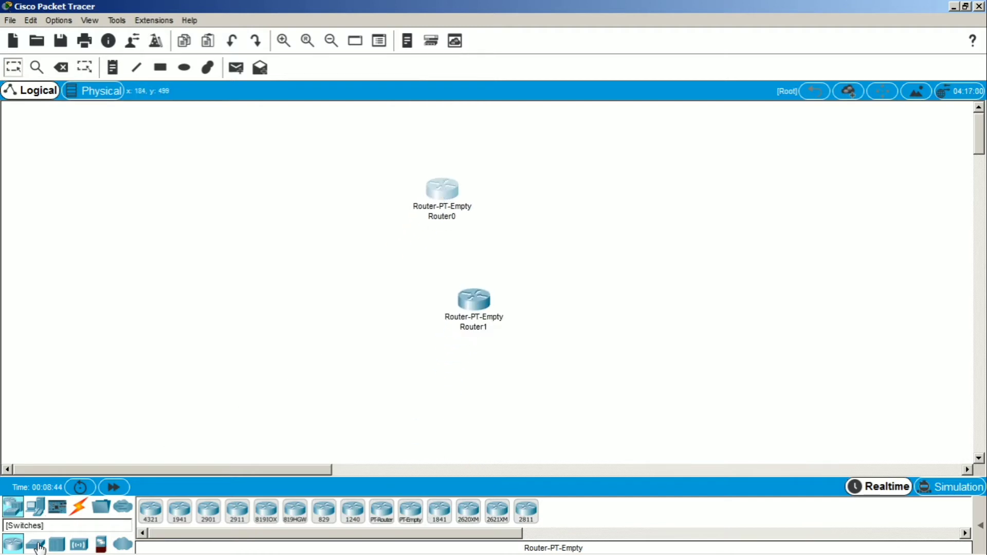
Place a PT-Empty switch below and to the left of the two routers.
{"action": "left_click", "coordinate": [35, 544]}
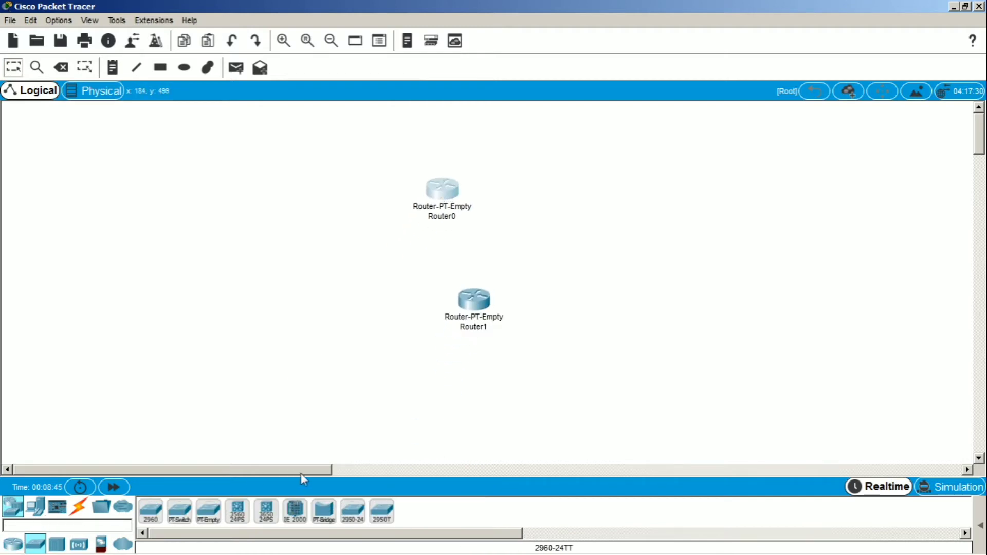
{"action": "left_click", "coordinate": [207, 512]}
{"action": "left_click", "coordinate": [286, 354]}
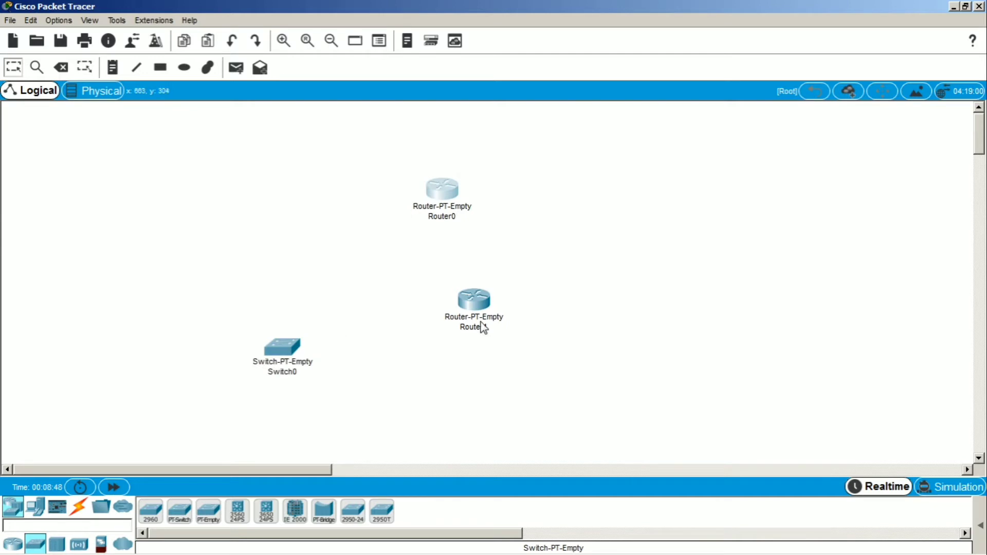
Add a smartphone end device at the upper left of the topology, level with the upper router.
{"action": "left_click", "coordinate": [35, 507]}
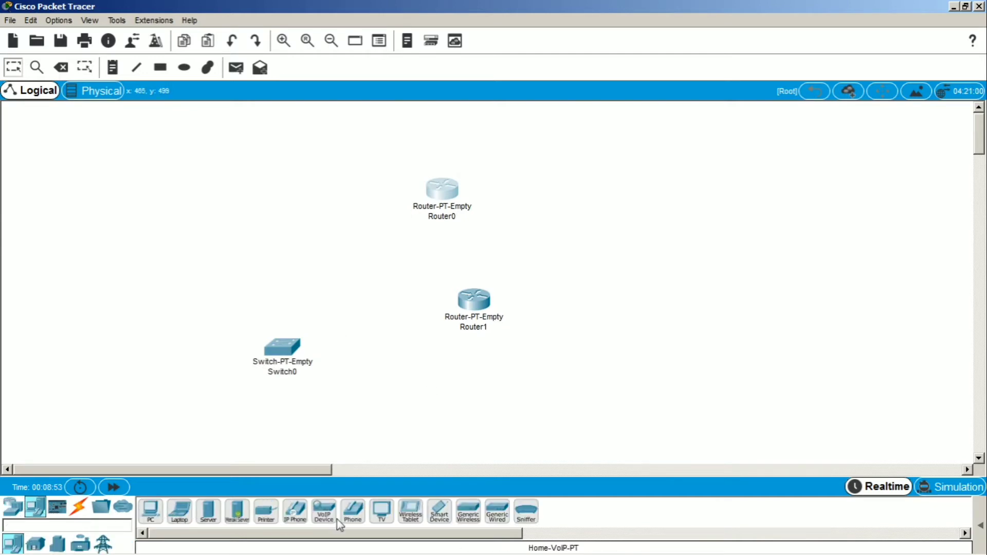
{"action": "left_click", "coordinate": [436, 516]}
{"action": "left_click", "coordinate": [135, 188]}
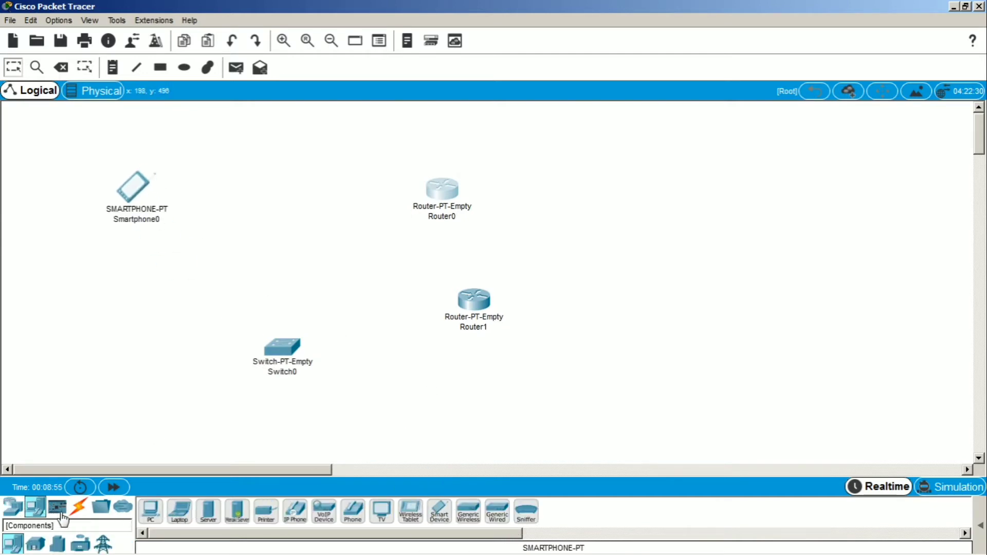
Add a Central Office Server between the smartphone and the upper router, and a Cell Tower beside the smartphone.
{"action": "left_click", "coordinate": [13, 508]}
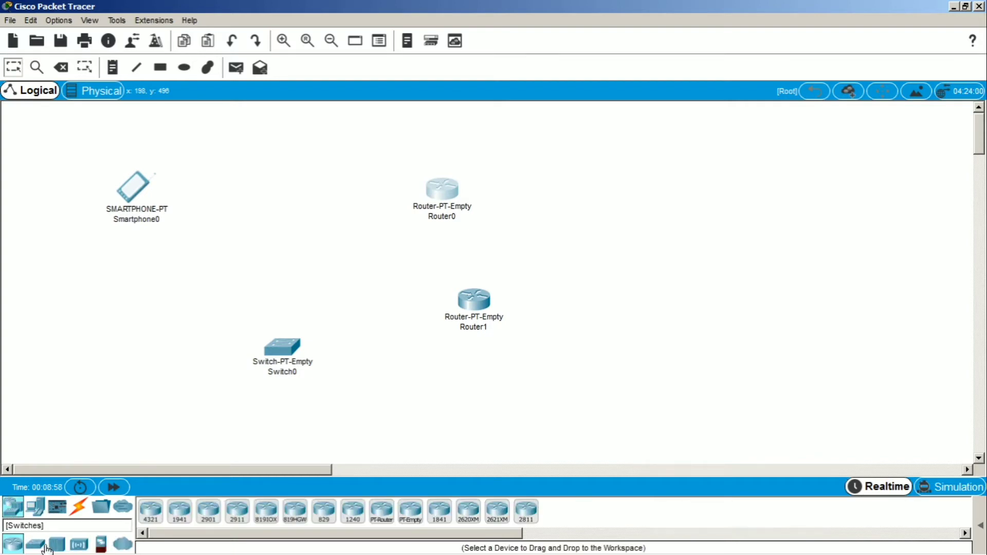
{"action": "left_click", "coordinate": [35, 544]}
{"action": "left_click", "coordinate": [58, 544]}
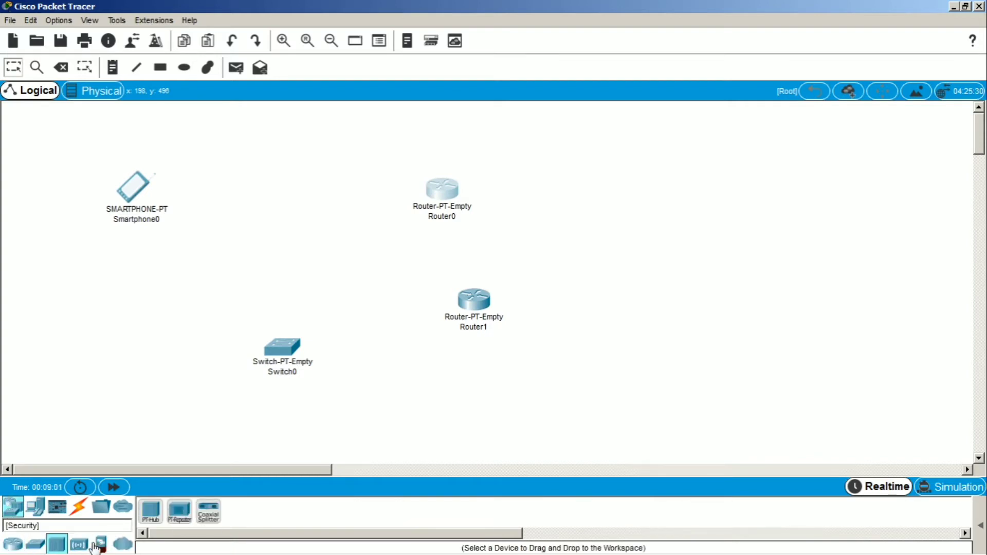
{"action": "left_click", "coordinate": [80, 545]}
{"action": "left_click", "coordinate": [526, 511]}
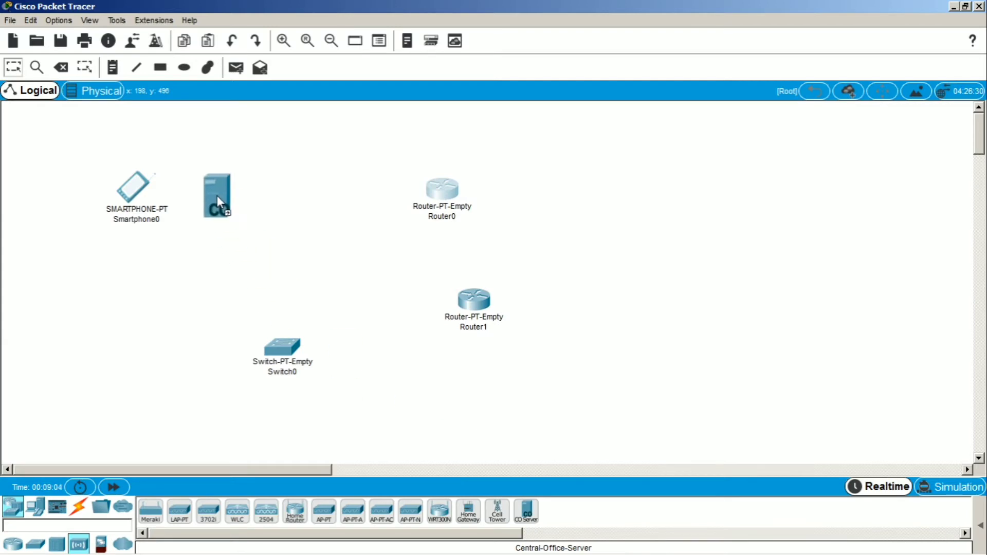
{"action": "left_click", "coordinate": [269, 203]}
{"action": "left_click", "coordinate": [488, 512]}
{"action": "left_click", "coordinate": [193, 208]}
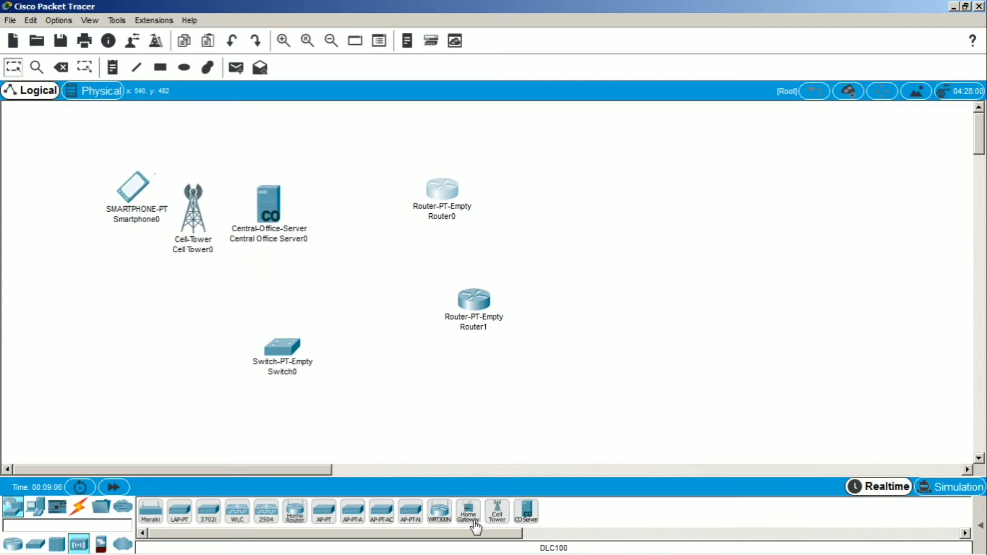
Place three Home Gateway devices in a vertical column to the right of the routers.
{"action": "left_click", "coordinate": [637, 215]}
{"action": "left_click", "coordinate": [468, 522]}
{"action": "left_click", "coordinate": [629, 308]}
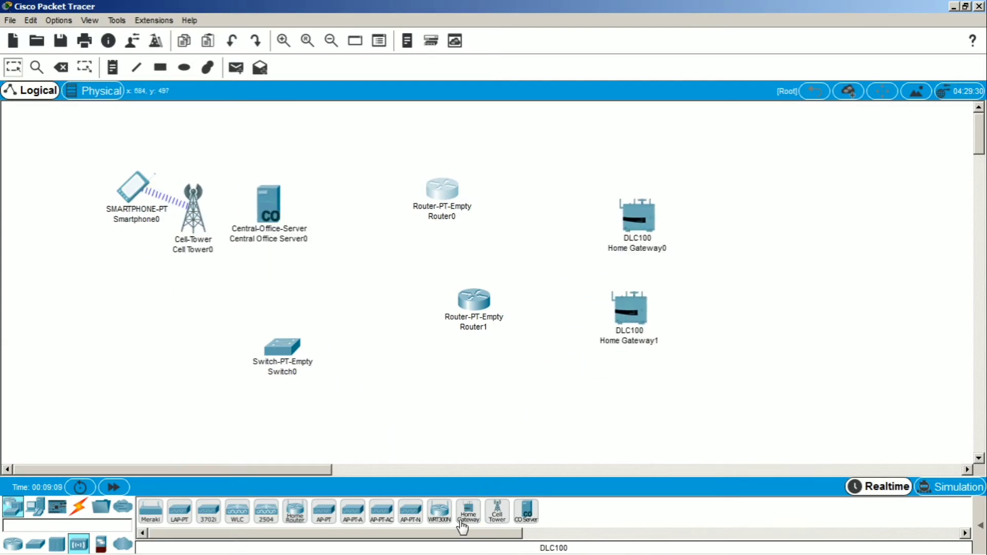
{"action": "left_click", "coordinate": [626, 425]}
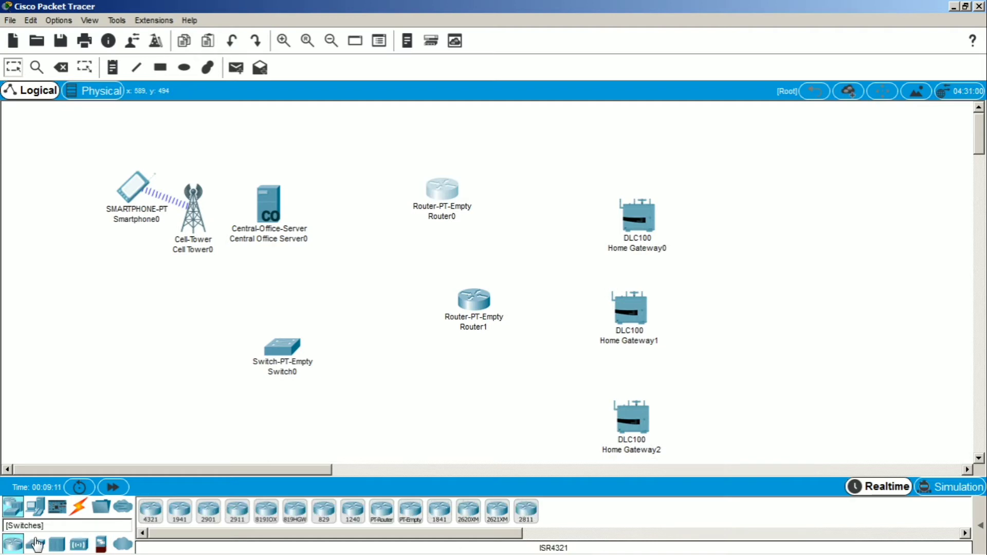
{"action": "left_click", "coordinate": [36, 544]}
{"action": "left_click", "coordinate": [56, 545]}
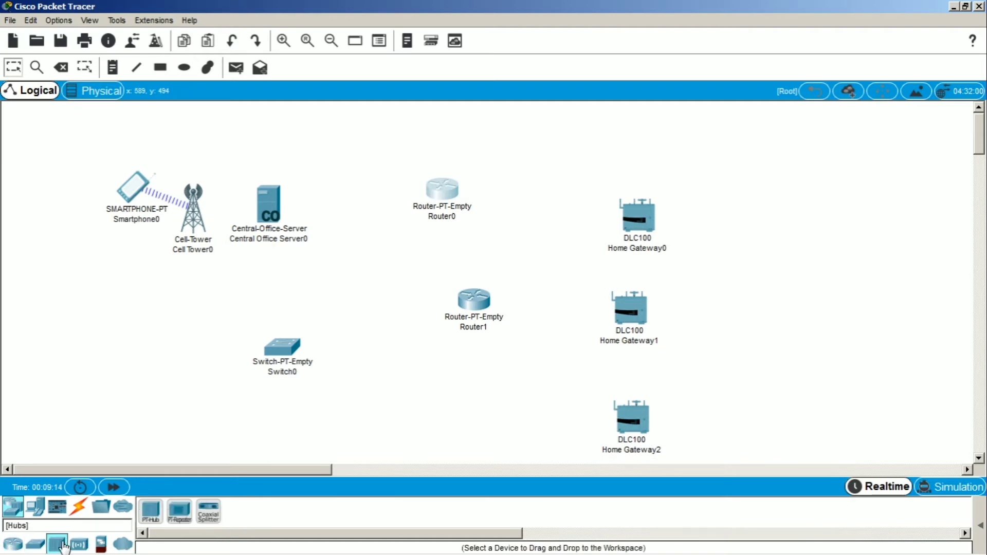
{"action": "left_click", "coordinate": [78, 545]}
{"action": "left_click", "coordinate": [100, 546]}
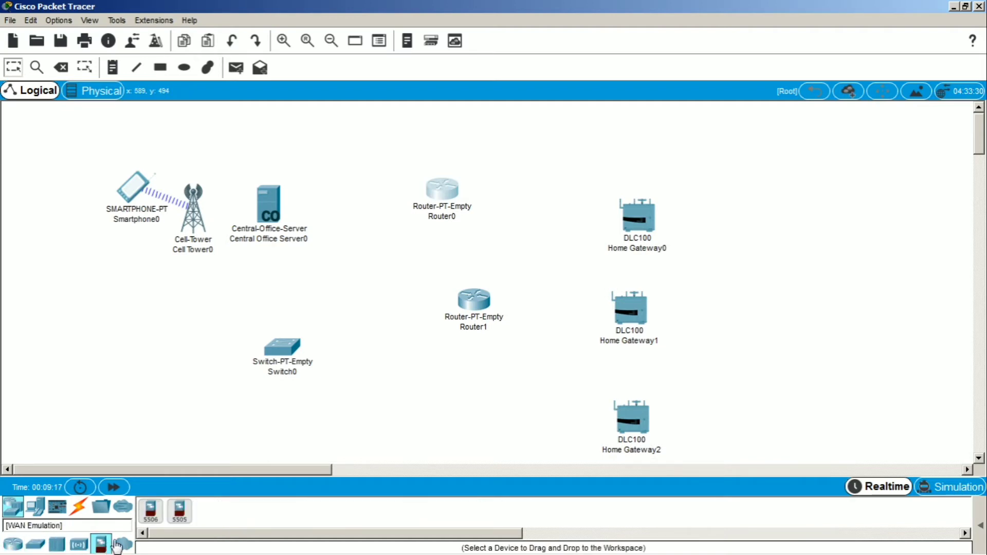
{"action": "left_click", "coordinate": [123, 543]}
{"action": "left_click", "coordinate": [13, 544]}
Add two Server-PT end devices side by side below the switch, and move the switch up and slightly right.
{"action": "left_click", "coordinate": [35, 507]}
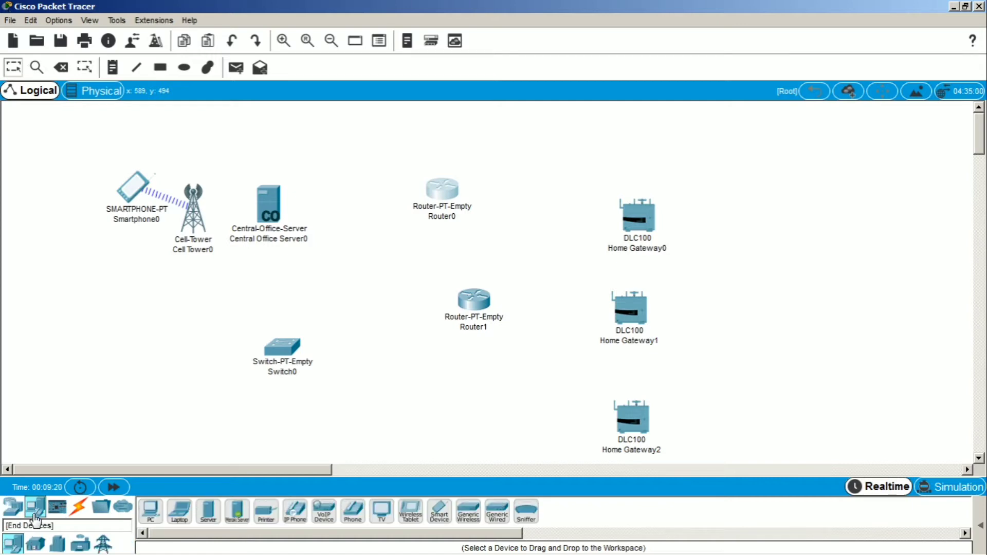
{"action": "left_click_drag", "start_coordinate": [208, 511], "coordinate": [236, 395]}
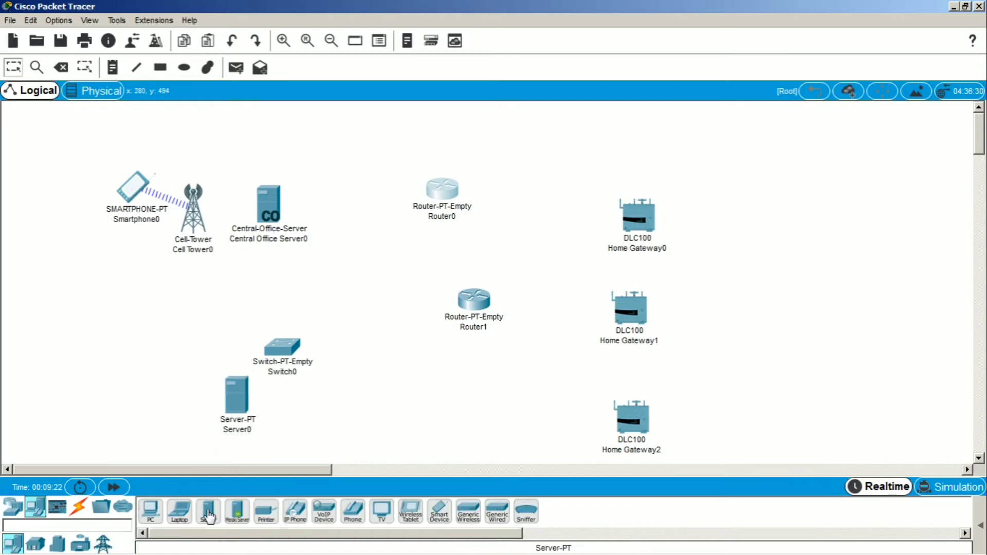
{"action": "left_click_drag", "start_coordinate": [283, 351], "coordinate": [306, 311]}
Shift the Central Office Server and both routers to the right, and move Home Gateway0 up in line with Router0.
{"action": "left_click_drag", "start_coordinate": [465, 310], "coordinate": [467, 321]}
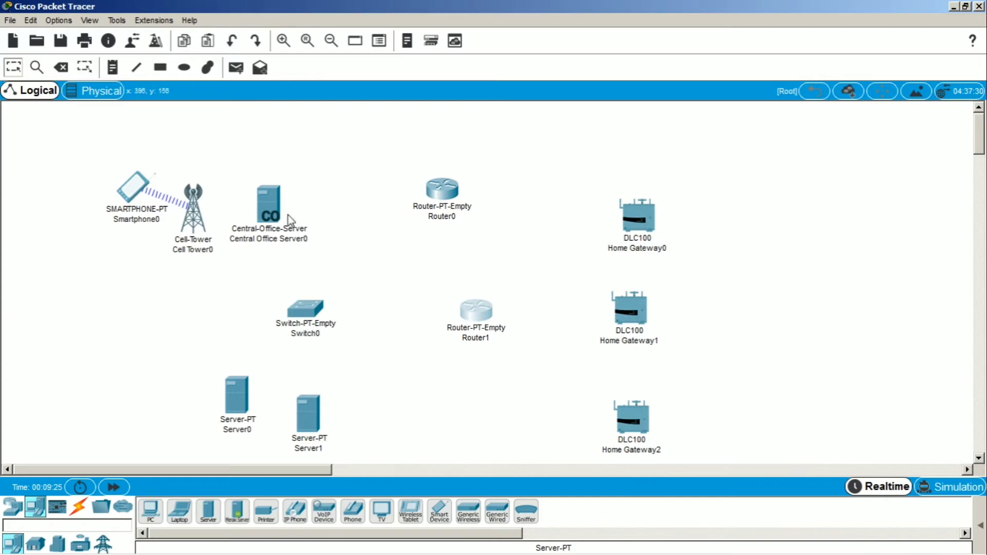
{"action": "left_click_drag", "start_coordinate": [288, 219], "coordinate": [310, 228]}
{"action": "left_click_drag", "start_coordinate": [622, 230], "coordinate": [607, 218]}
{"action": "left_click_drag", "start_coordinate": [454, 193], "coordinate": [499, 189]}
{"action": "left_click_drag", "start_coordinate": [476, 312], "coordinate": [501, 315]}
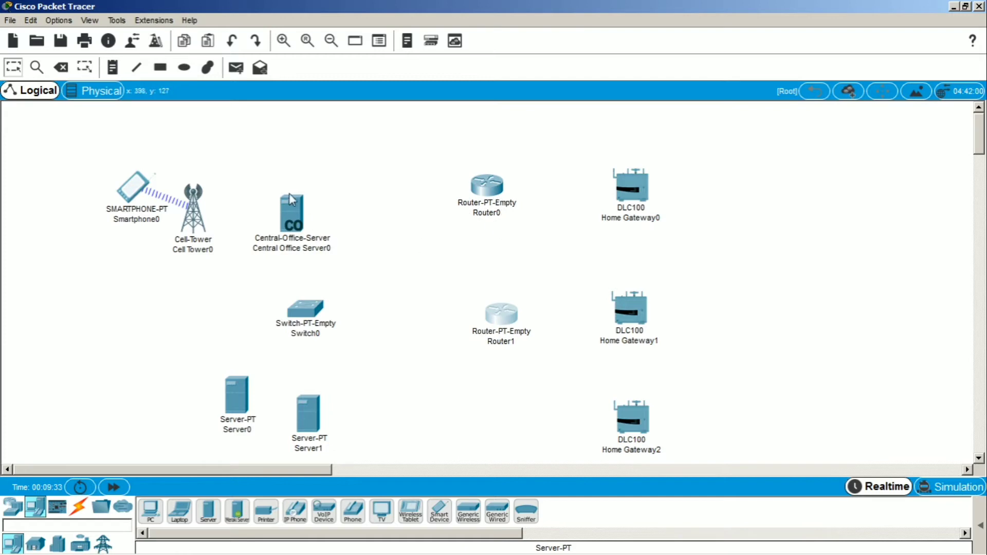
Move the switch and both servers to the right so the servers sit side by side beneath the switch.
{"action": "left_click_drag", "start_coordinate": [305, 308], "coordinate": [353, 305]}
{"action": "left_click_drag", "start_coordinate": [308, 414], "coordinate": [401, 408]}
{"action": "left_click_drag", "start_coordinate": [236, 396], "coordinate": [294, 401]}
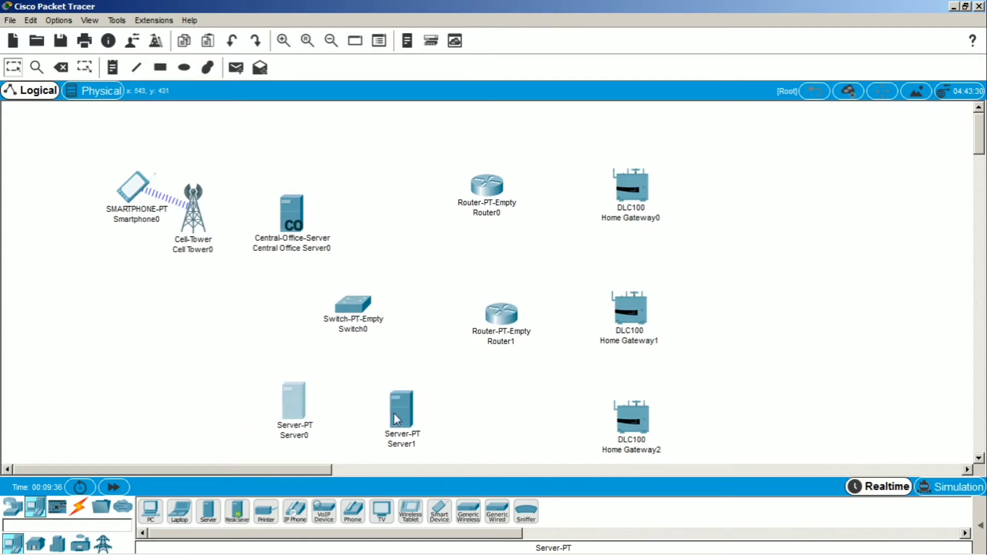
{"action": "left_click_drag", "start_coordinate": [396, 417], "coordinate": [381, 399]}
{"action": "left_click_drag", "start_coordinate": [297, 404], "coordinate": [303, 399]}
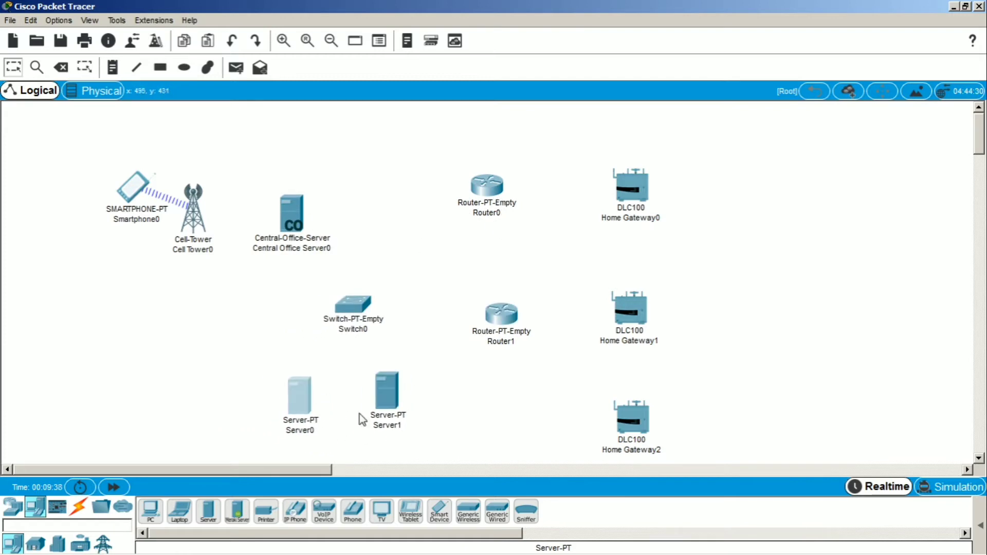
Rename Server0 as "DNS -Server" and Server1 as "IoE Server".
{"action": "left_click", "coordinate": [297, 432]}
{"action": "type", "text": "DNS"}
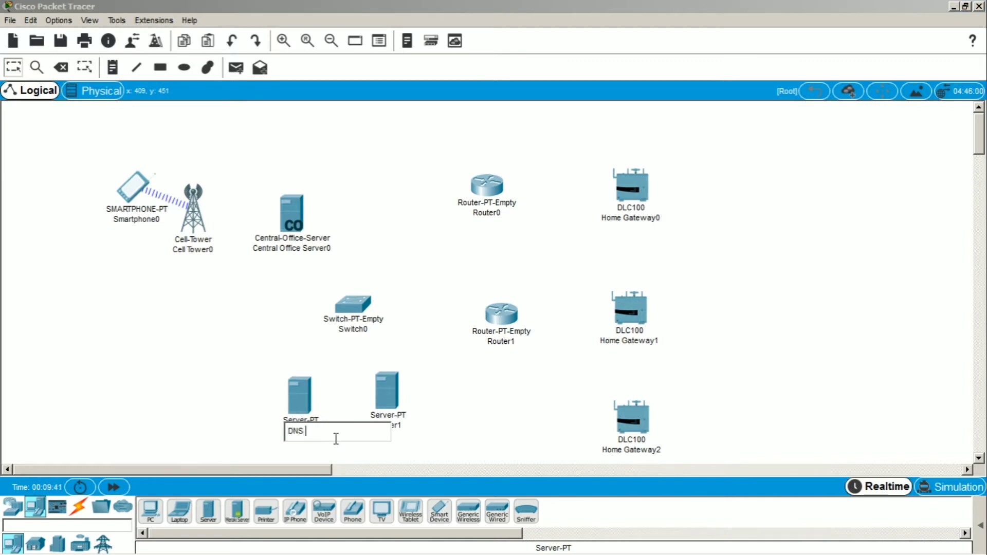
{"action": "type", "text": " -Server"}
{"action": "key", "text": "Return"}
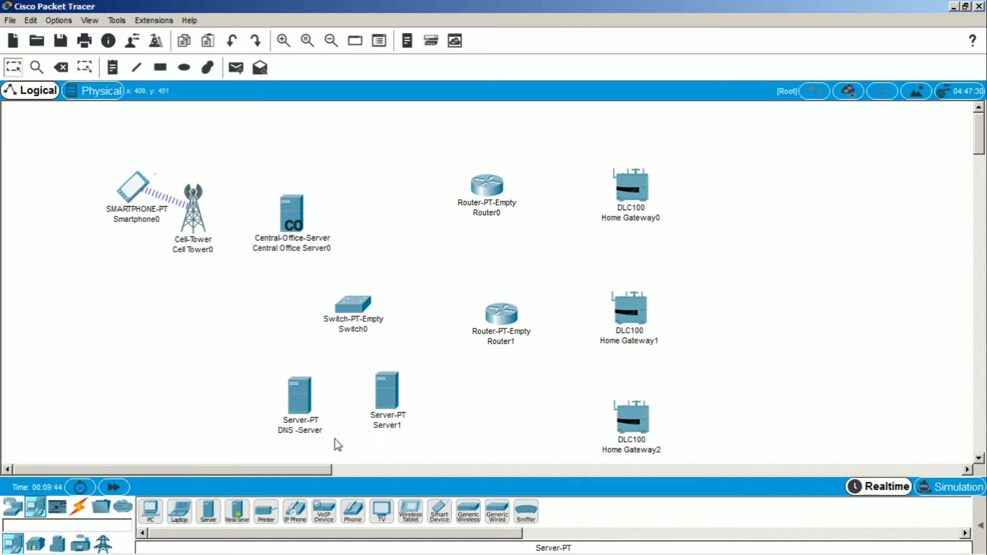
{"action": "left_click", "coordinate": [400, 427]}
{"action": "key", "text": "BackSpace"}
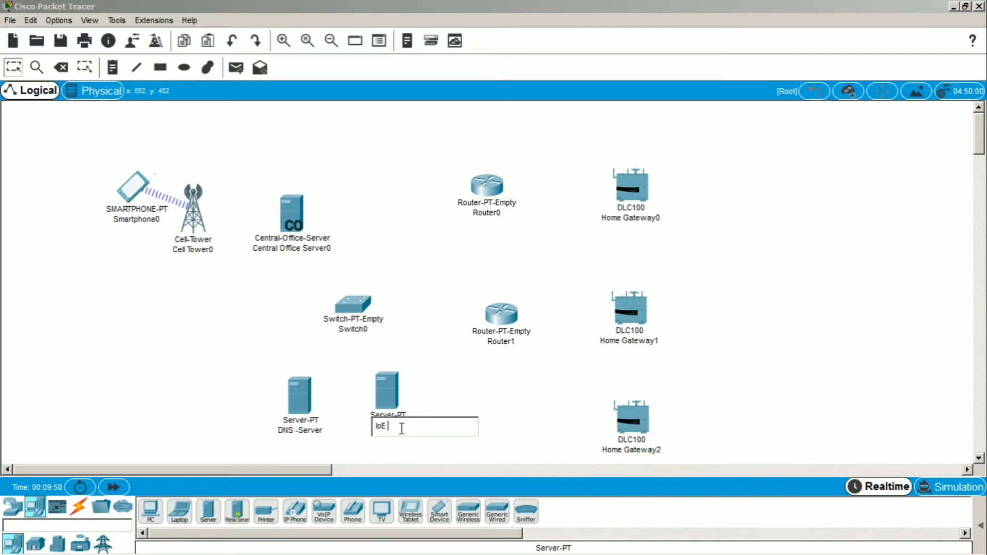
{"action": "key", "text": "Return"}
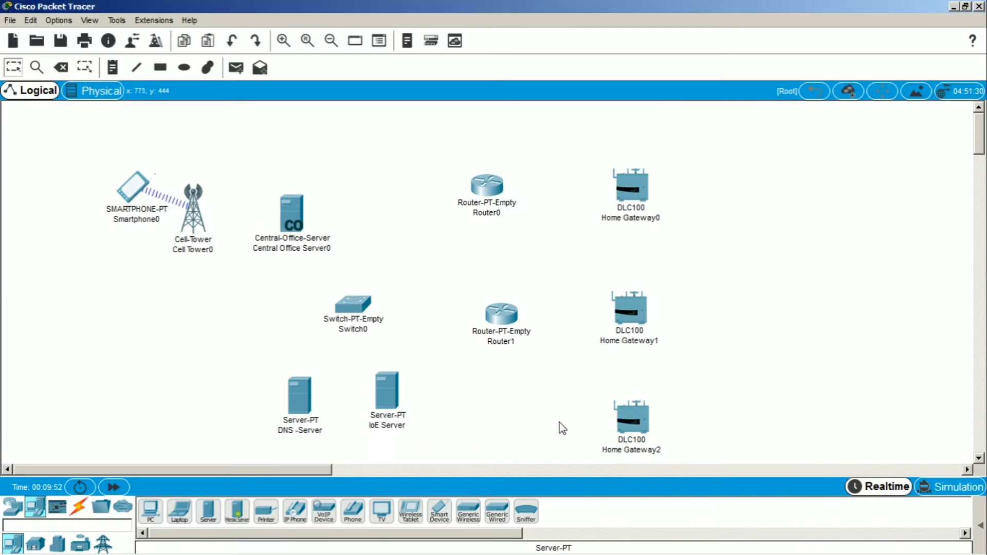
Rename the upper router as "Router 1" and the lower router as "Router 2".
{"action": "left_click", "coordinate": [495, 213]}
{"action": "key", "text": "BackSpace"}
{"action": "type", "text": "1"}
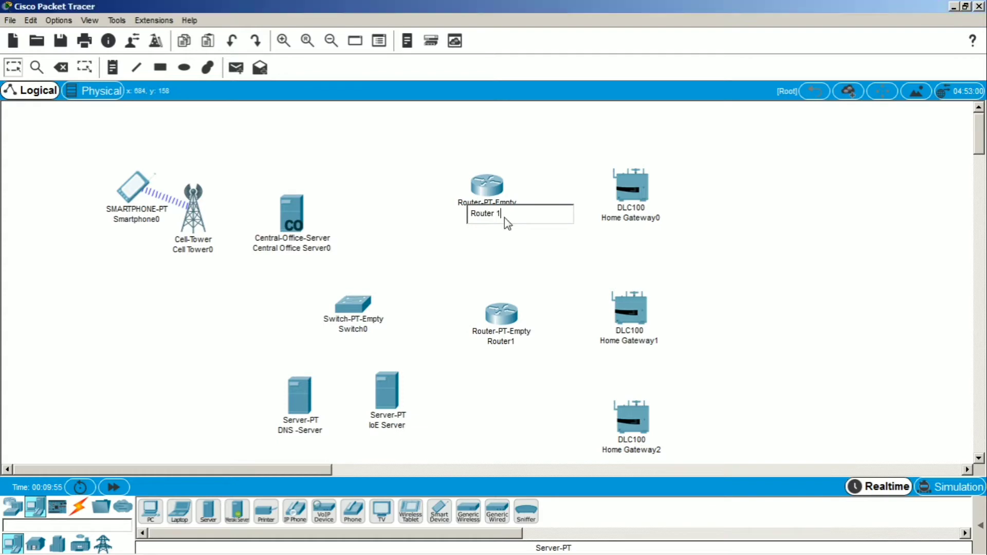
{"action": "key", "text": "Return"}
{"action": "left_click", "coordinate": [509, 346]}
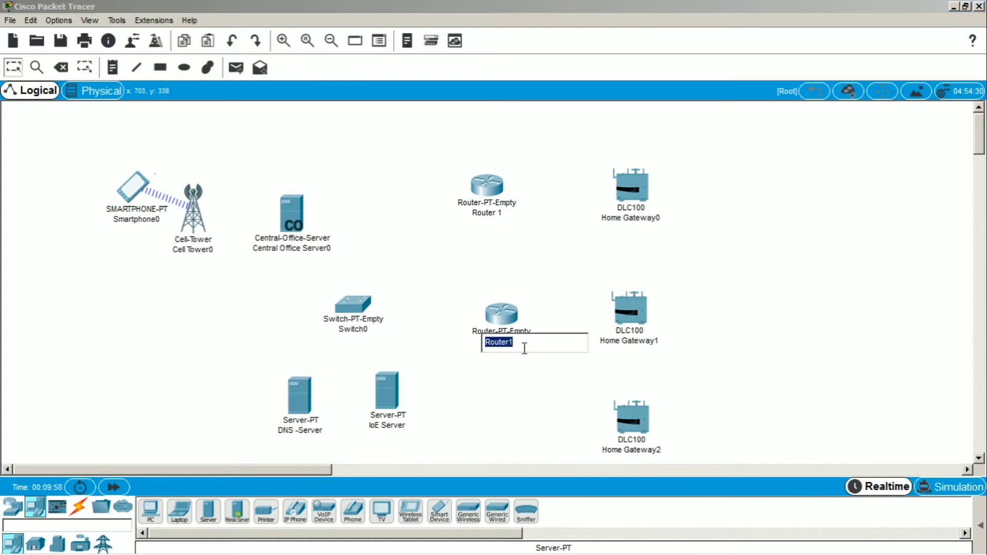
{"action": "left_click", "coordinate": [523, 349]}
{"action": "type", "text": "2"}
{"action": "key", "text": "Return"}
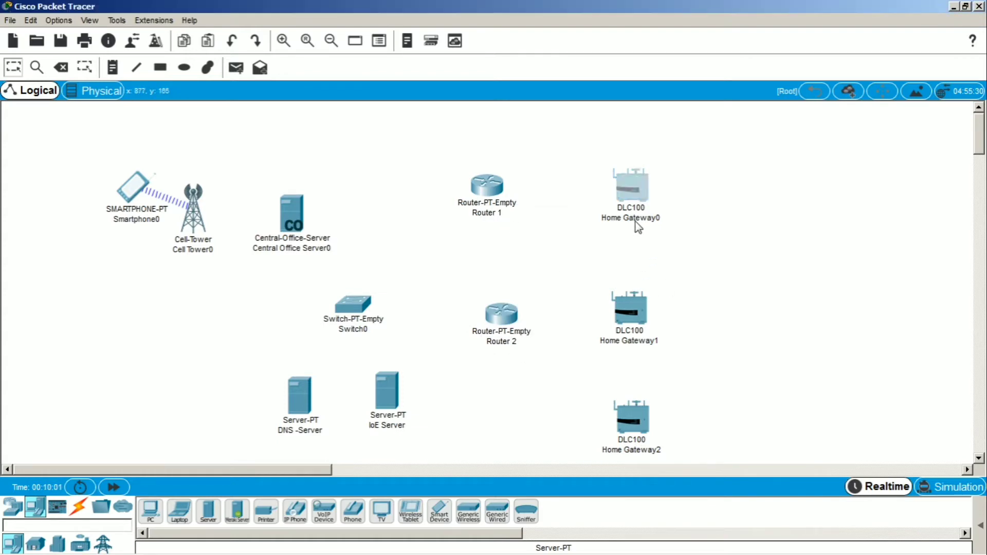
Rename the three home gateways from top to bottom as homegateway1, homegateway2 and homegateway3.
{"action": "double_click", "coordinate": [635, 220]}
{"action": "key", "text": "BackSpace"}
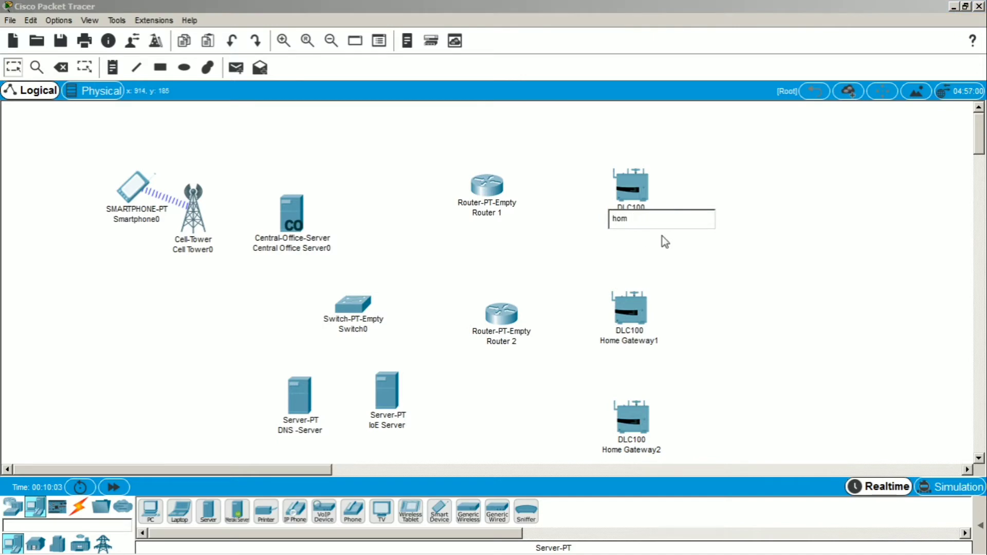
{"action": "type", "text": "homegateway1"}
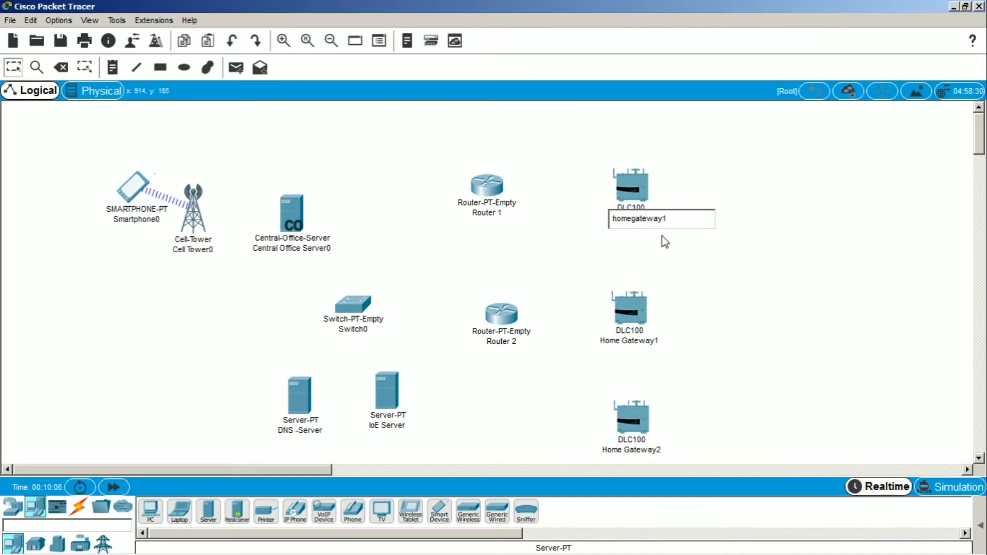
{"action": "key", "text": "Return"}
{"action": "double_click", "coordinate": [659, 340]}
{"action": "key", "text": "ctrl+a"}
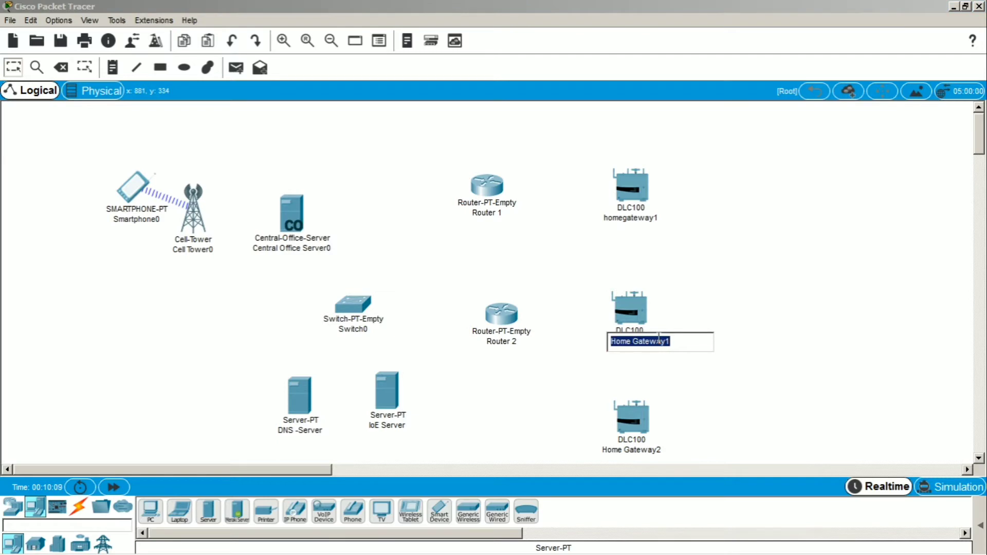
{"action": "type", "text": "homegateway2"}
{"action": "key", "text": "Return"}
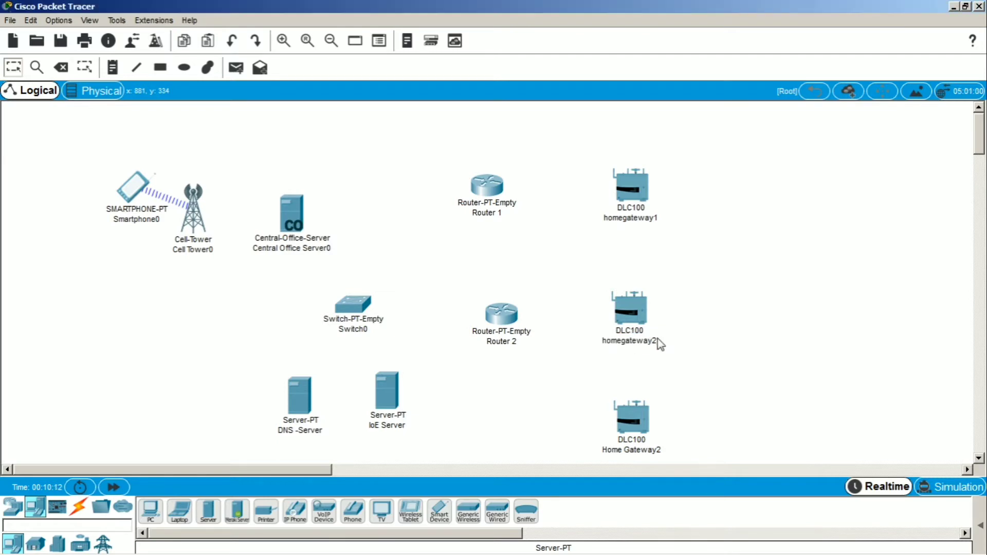
{"action": "double_click", "coordinate": [643, 451]}
{"action": "key", "text": "ctrl+a"}
{"action": "type", "text": "ho"}
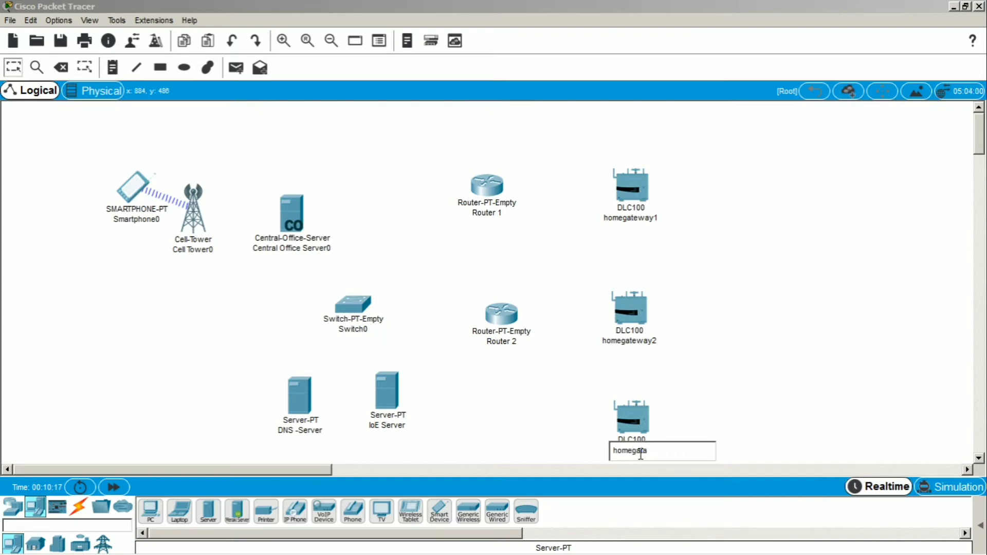
{"action": "key", "text": "Return"}
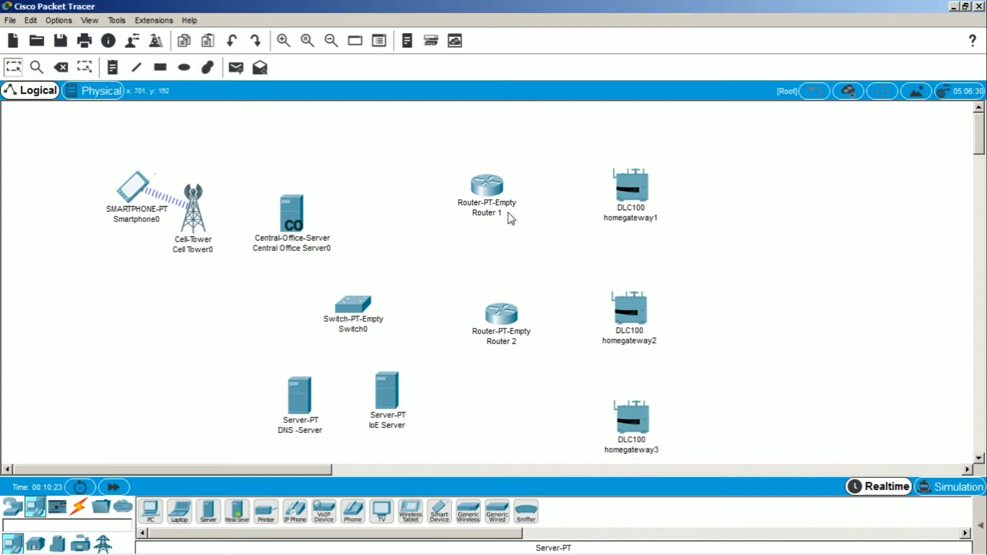
Nudge the switch, the IoE Server and the DNS server slightly right and down to tidy the layout.
{"action": "left_click_drag", "start_coordinate": [368, 308], "coordinate": [373, 309]}
{"action": "left_click_drag", "start_coordinate": [379, 387], "coordinate": [389, 391]}
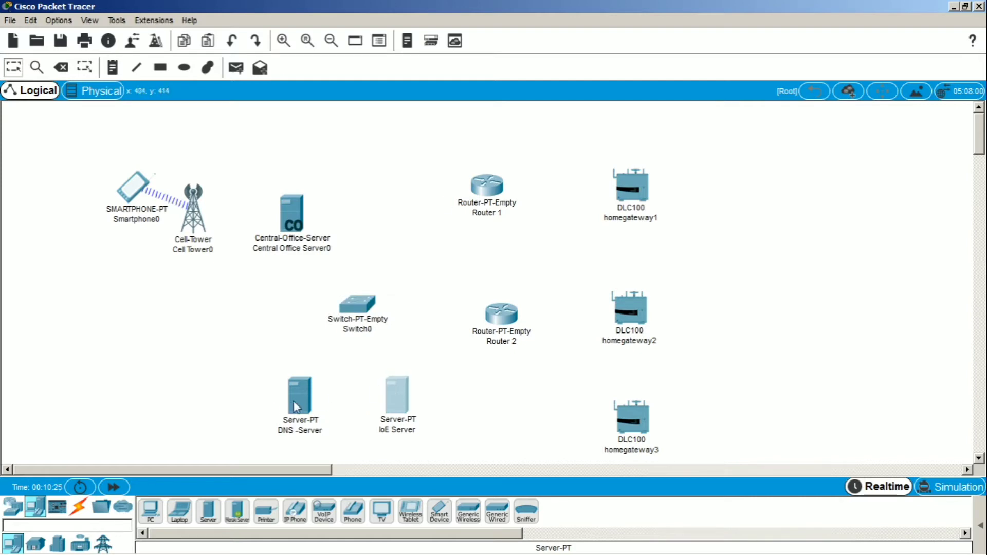
{"action": "left_click_drag", "start_coordinate": [293, 400], "coordinate": [300, 404]}
{"action": "left_click_drag", "start_coordinate": [366, 302], "coordinate": [377, 309]}
{"action": "left_click_drag", "start_coordinate": [404, 404], "coordinate": [408, 410]}
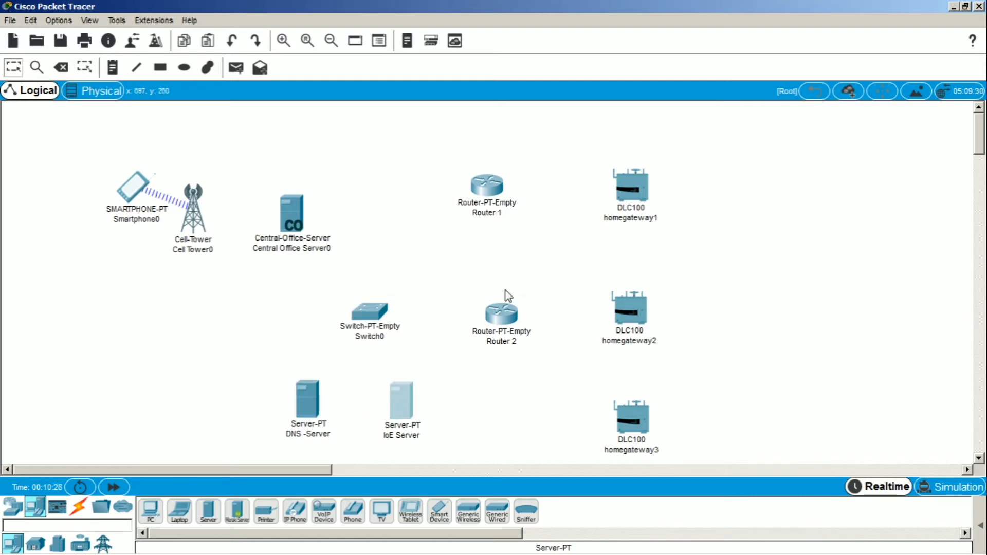
Install two PT-SWITCH-NM-1CGE modules in the rightmost slots of Switch0.
{"action": "double_click", "coordinate": [368, 312]}
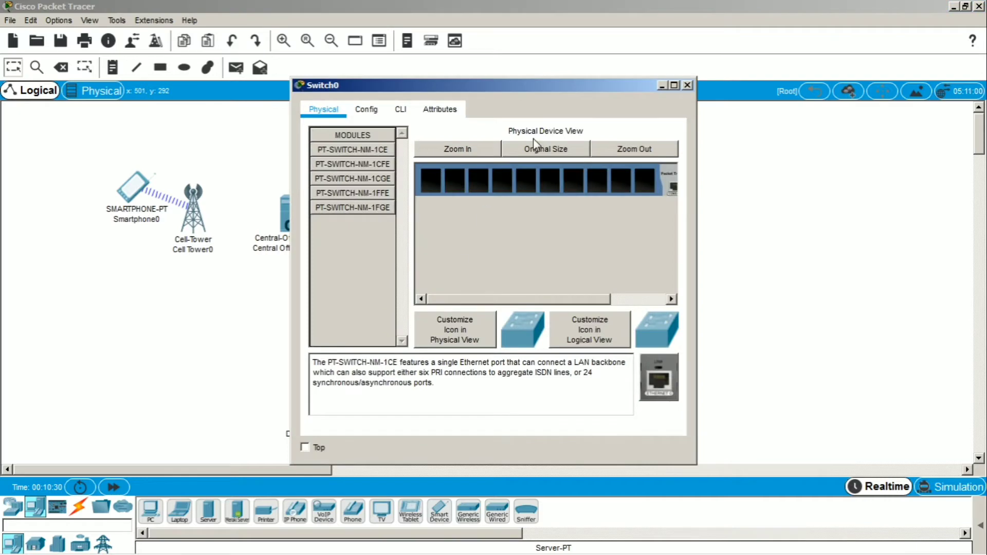
{"action": "left_click", "coordinate": [674, 87]}
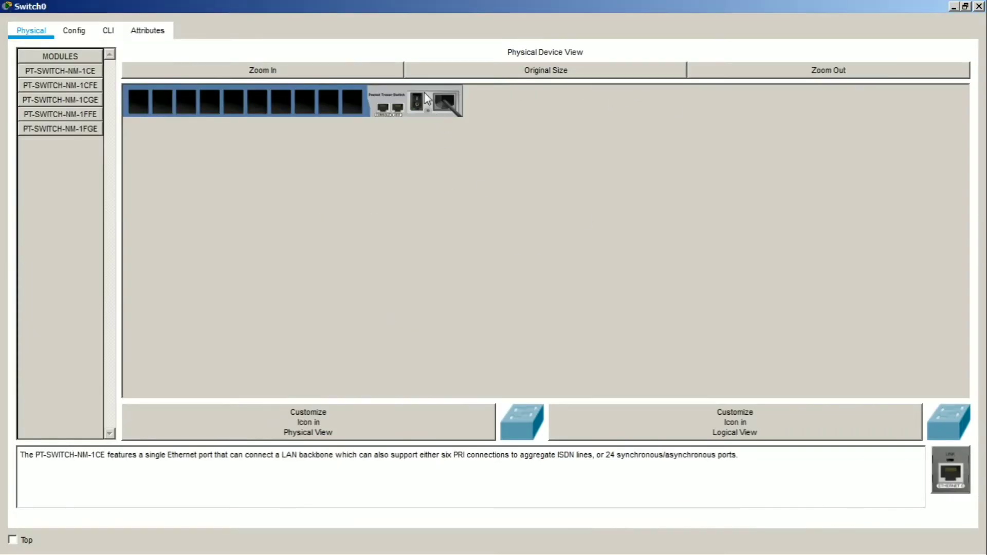
{"action": "left_click_drag", "start_coordinate": [56, 101], "coordinate": [354, 103]}
{"action": "left_click_drag", "start_coordinate": [96, 105], "coordinate": [327, 101]}
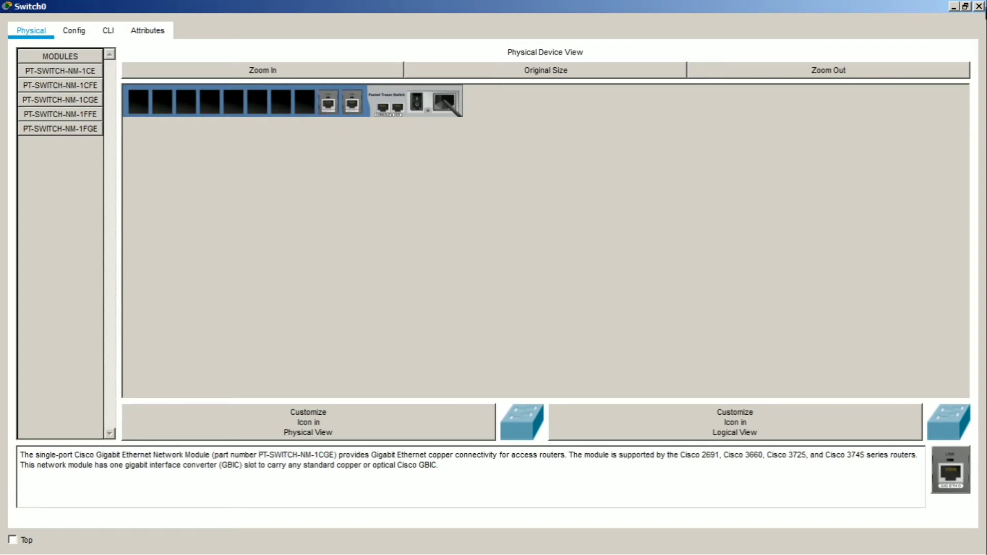
{"action": "left_click", "coordinate": [977, 7]}
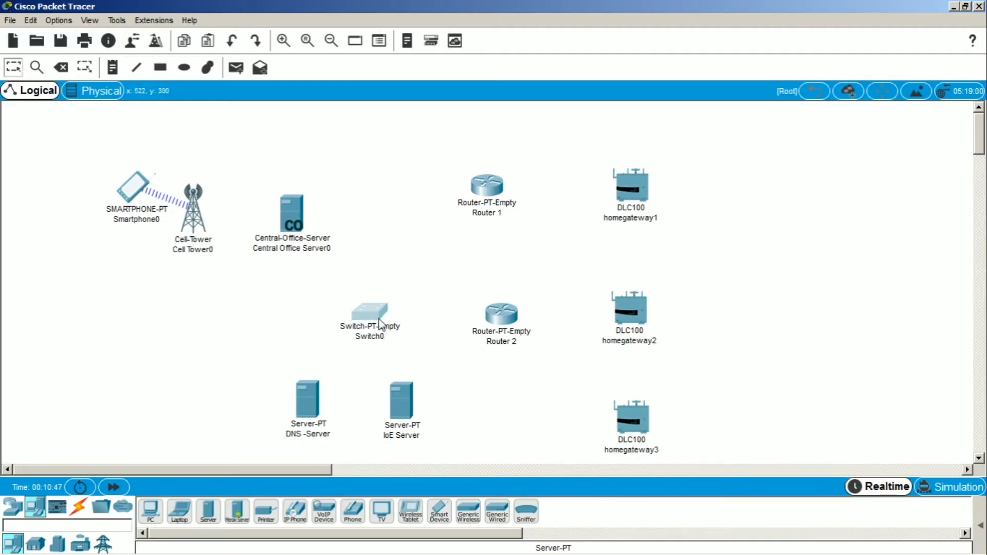
Nudge the DNS server slightly right, and move homegateway2 and homegateway1 up and slightly left in the topology.
{"action": "left_click_drag", "start_coordinate": [316, 411], "coordinate": [324, 412]}
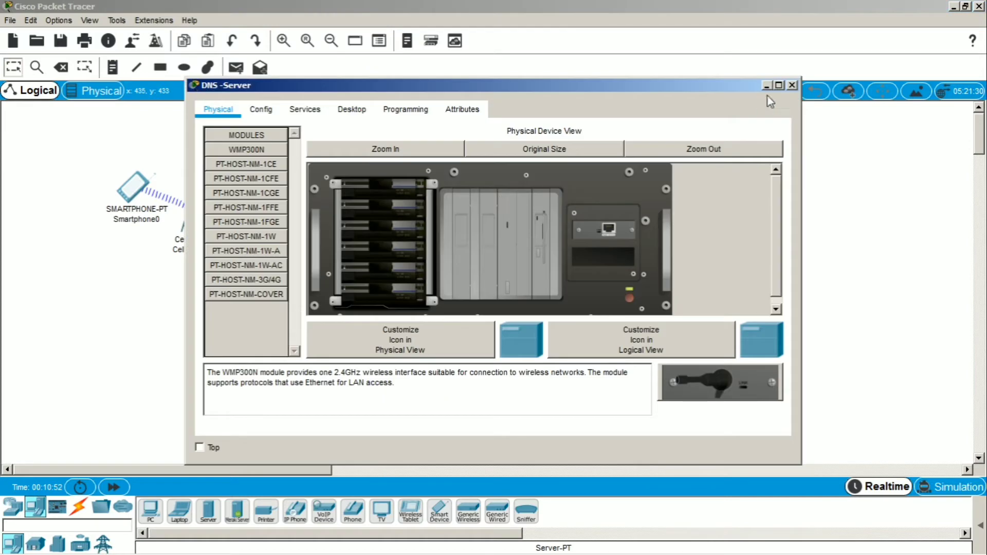
{"action": "left_click", "coordinate": [792, 85]}
{"action": "left_click", "coordinate": [486, 190]}
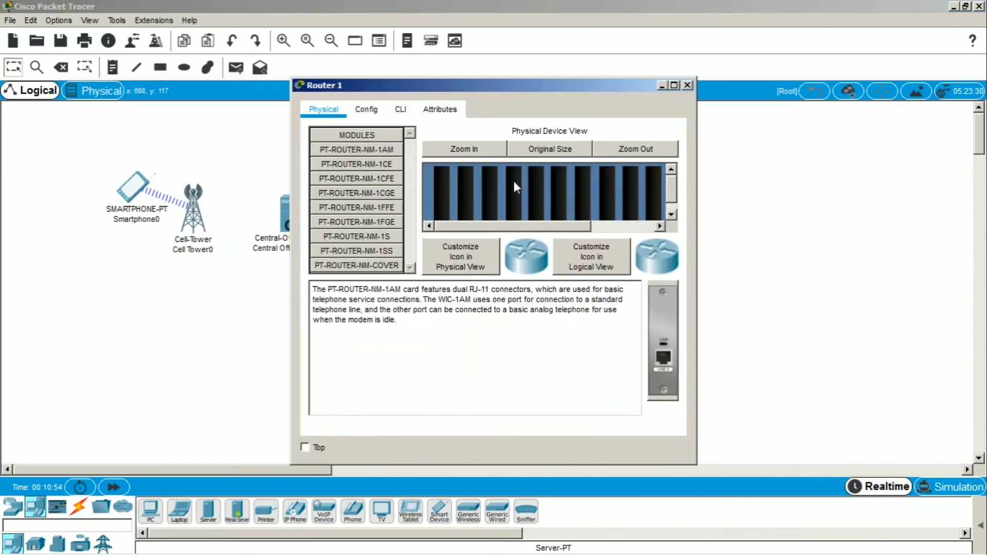
{"action": "left_click", "coordinate": [673, 85]}
{"action": "left_click", "coordinate": [979, 6]}
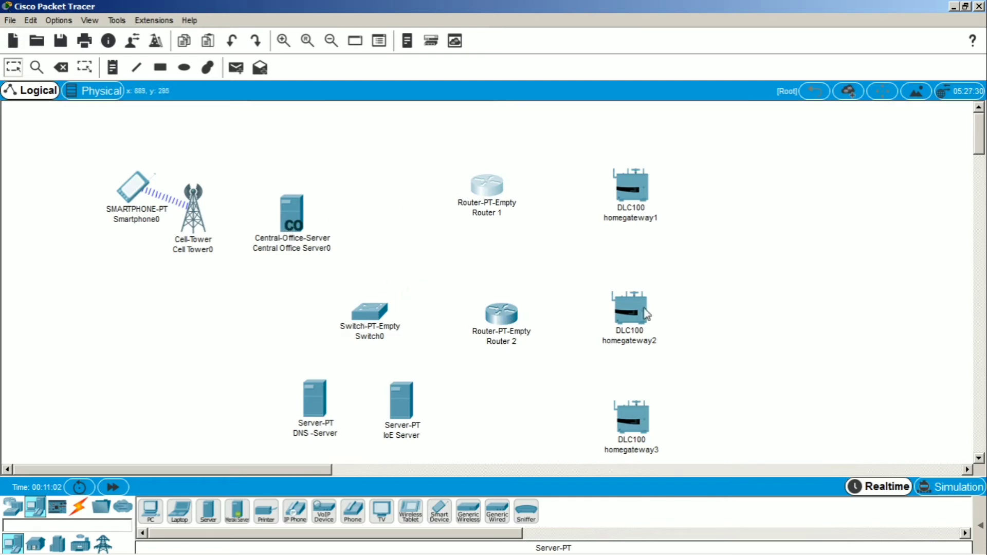
{"action": "left_click_drag", "start_coordinate": [646, 313], "coordinate": [630, 255]}
{"action": "left_click_drag", "start_coordinate": [635, 193], "coordinate": [609, 142]}
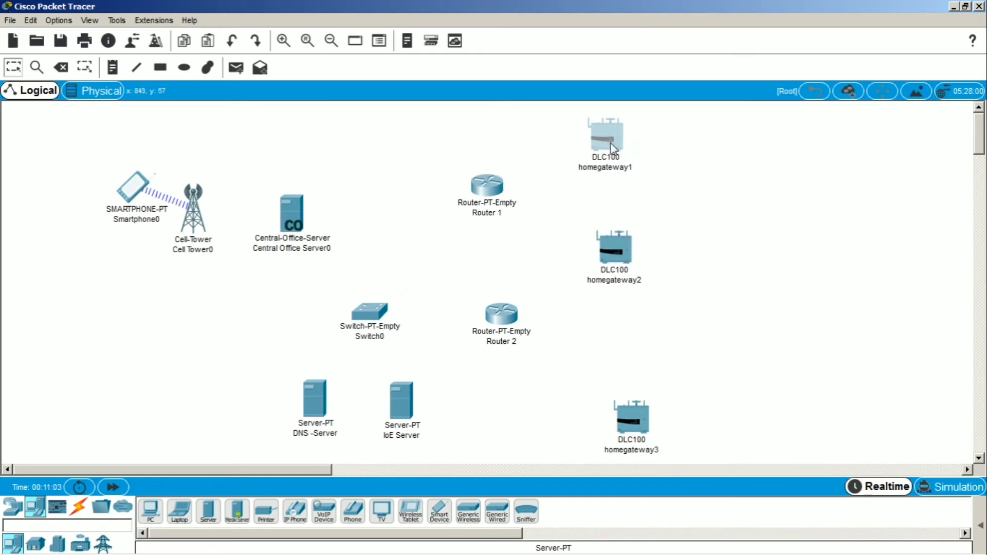
Install five PT-ROUTER-NM-1CGE modules in Router 1, filling its slots from the right.
{"action": "left_click", "coordinate": [501, 192]}
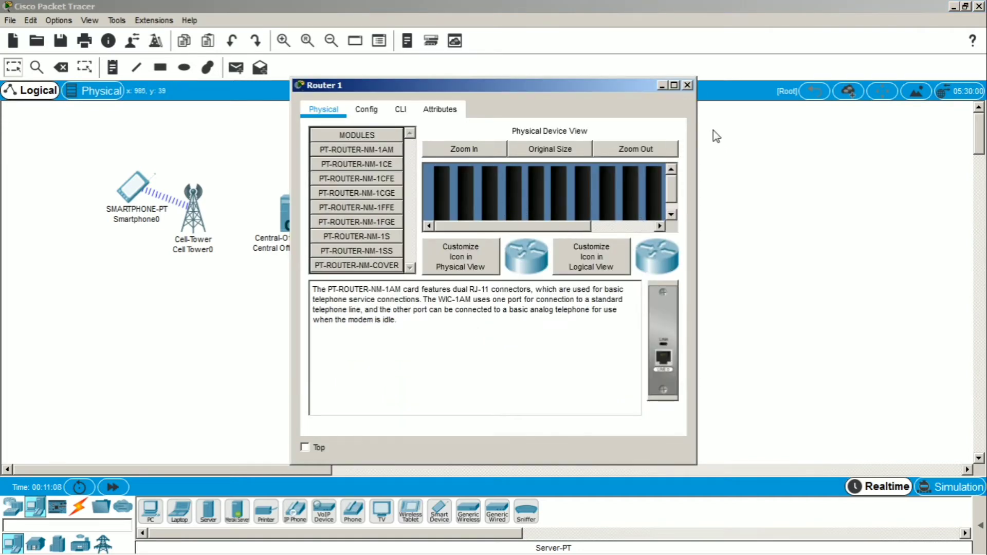
{"action": "left_click", "coordinate": [674, 85]}
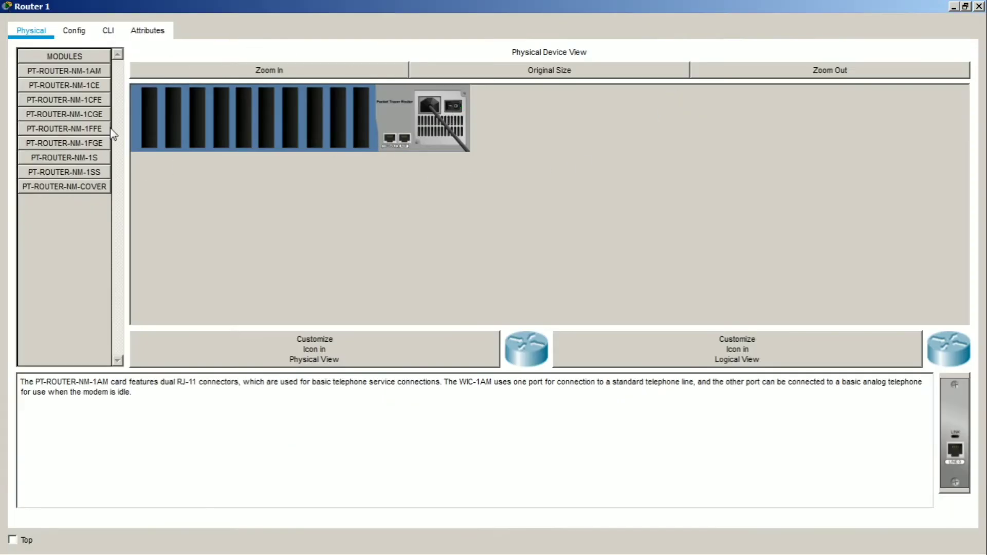
{"action": "left_click_drag", "start_coordinate": [90, 116], "coordinate": [361, 118]}
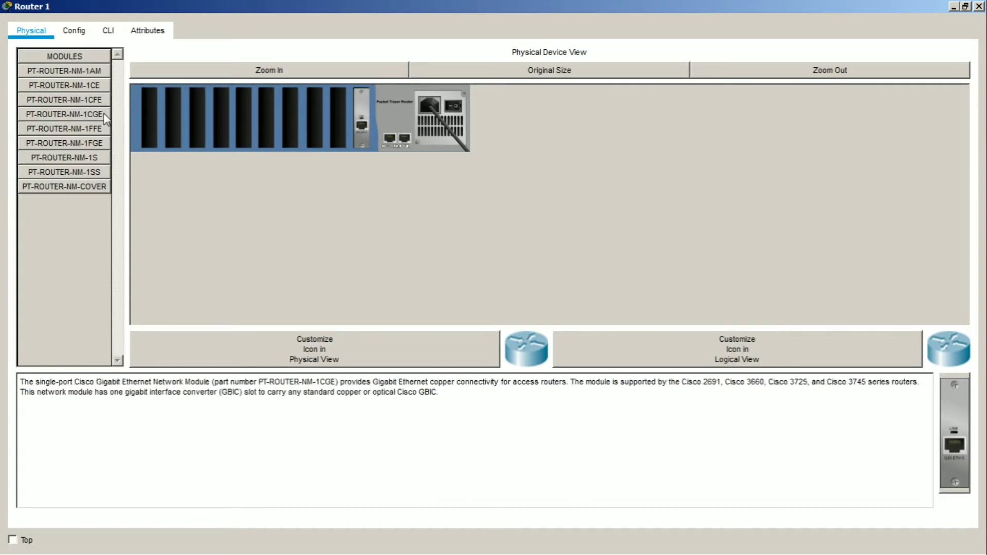
{"action": "left_click_drag", "start_coordinate": [106, 116], "coordinate": [265, 121]}
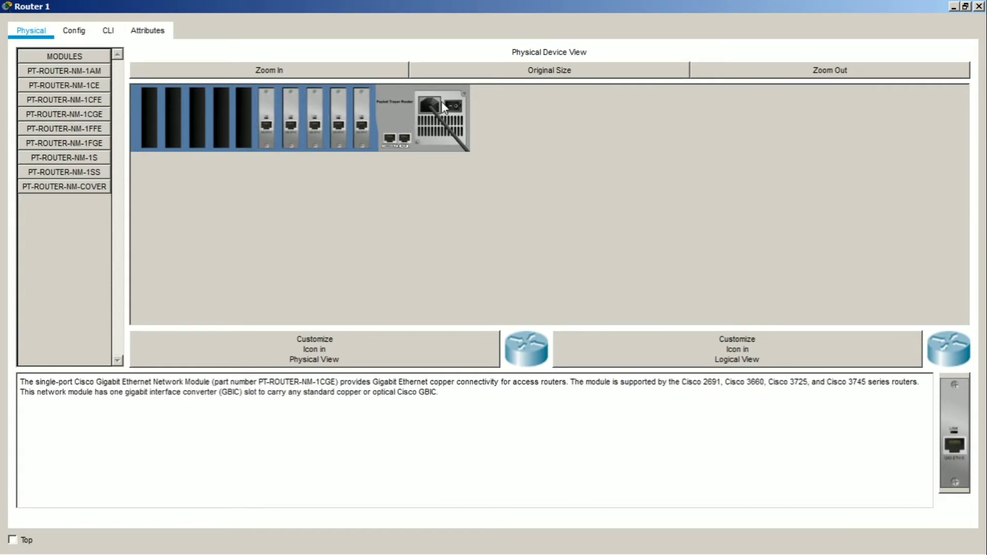
{"action": "left_click", "coordinate": [979, 6]}
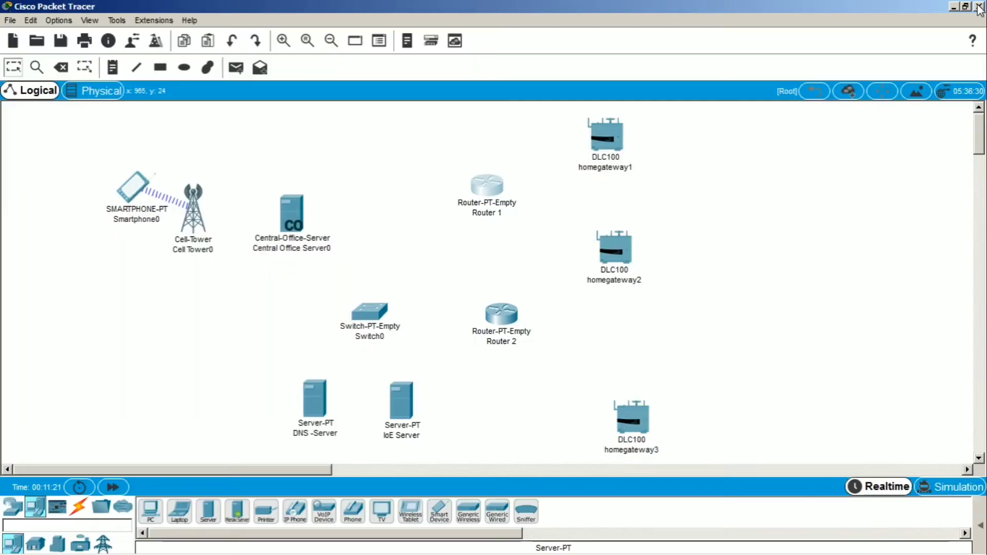
Install PT-ROUTER-NM-1CGE modules in Router 2, filling its slots from the right.
{"action": "left_click", "coordinate": [522, 320]}
{"action": "left_click", "coordinate": [687, 84]}
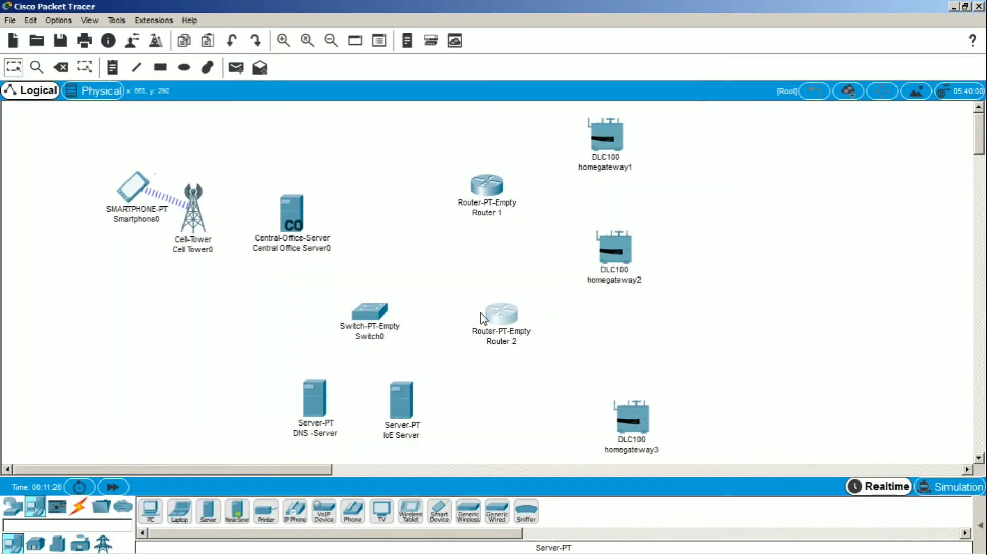
{"action": "left_click", "coordinate": [501, 313]}
{"action": "left_click", "coordinate": [366, 109]}
{"action": "left_click", "coordinate": [328, 109]}
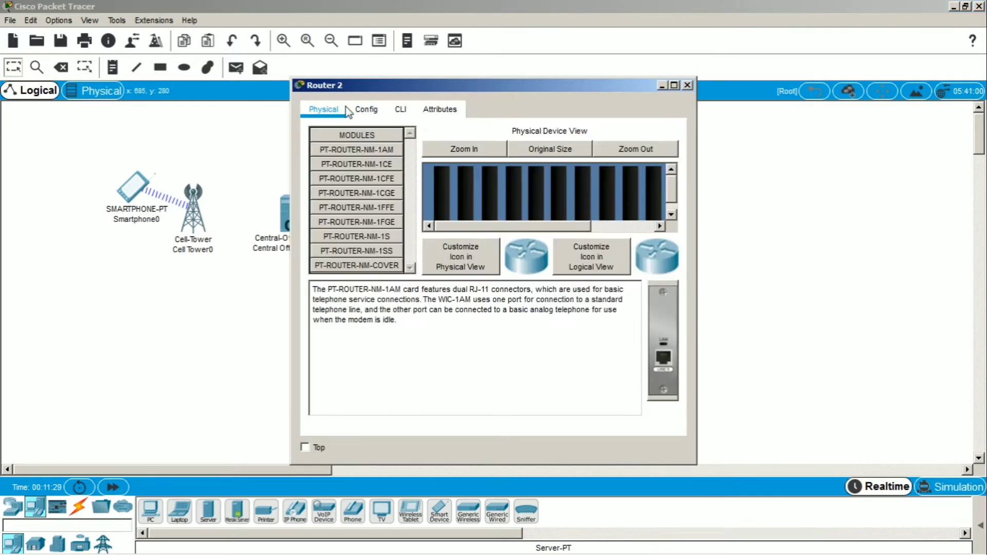
{"action": "left_click", "coordinate": [674, 85]}
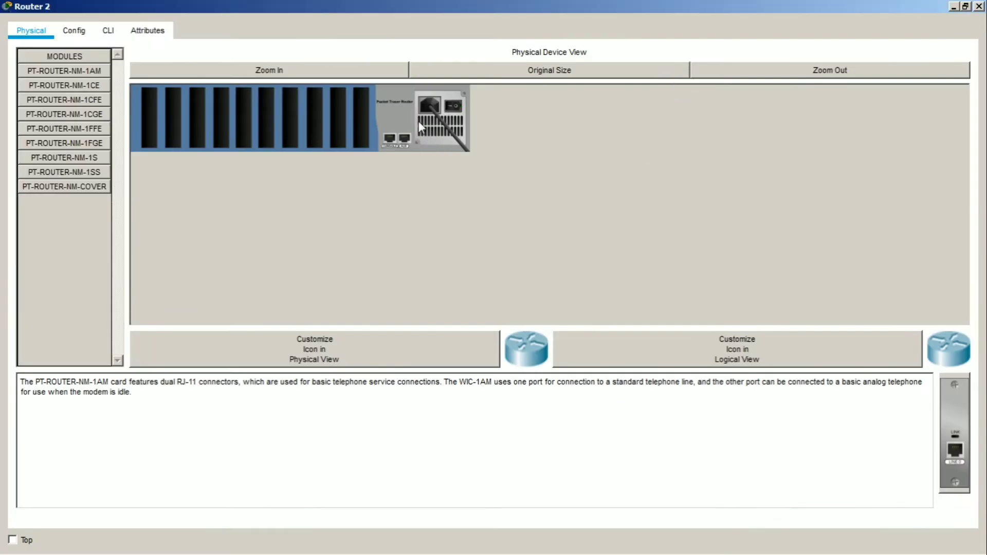
{"action": "left_click_drag", "start_coordinate": [94, 116], "coordinate": [366, 122]}
{"action": "left_click_drag", "start_coordinate": [83, 116], "coordinate": [339, 119]}
{"action": "left_click", "coordinate": [977, 7]}
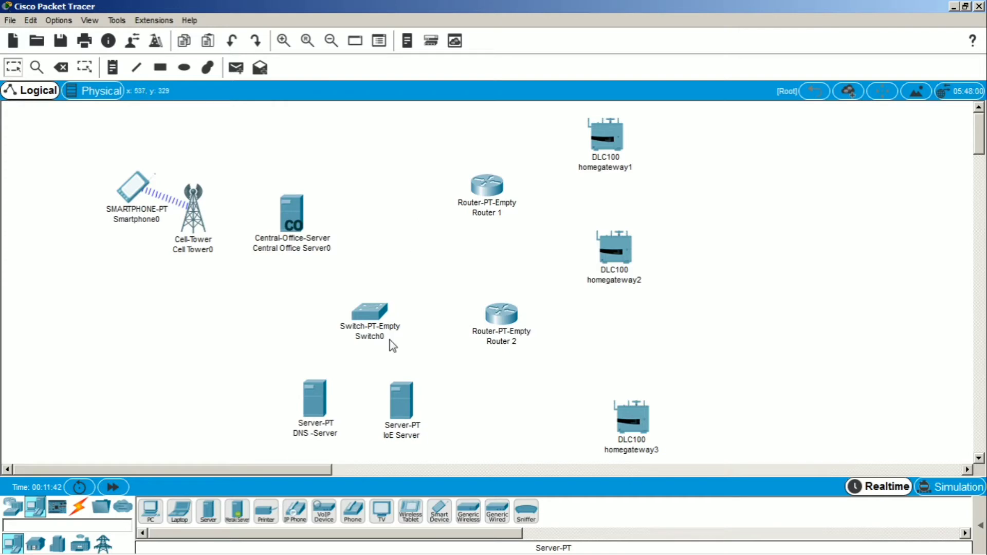
Connect Central Office Server0 to Cell Tower0 and to Router 1 using automatically chosen connection types.
{"action": "left_click", "coordinate": [78, 506]}
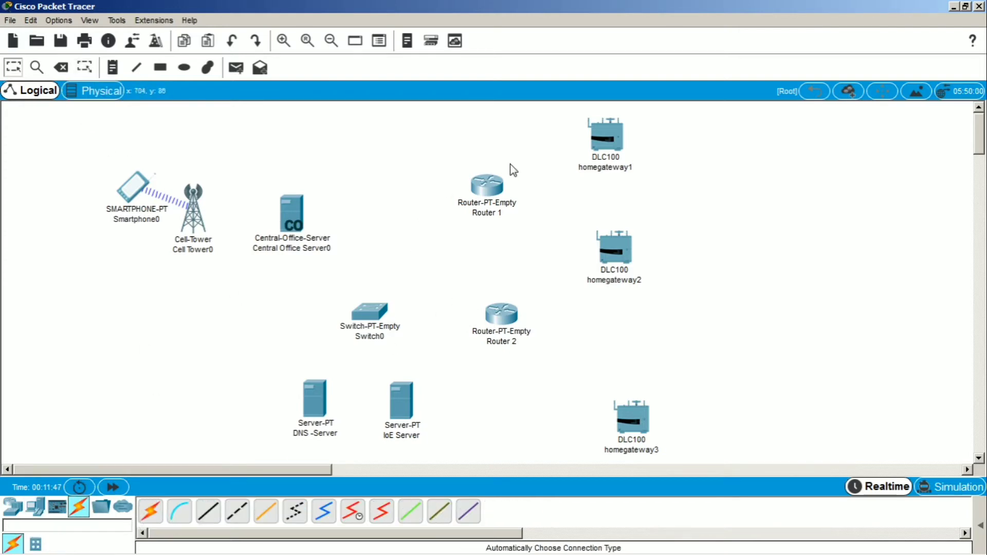
{"action": "left_click", "coordinate": [150, 511]}
{"action": "left_click", "coordinate": [194, 216]}
{"action": "left_click", "coordinate": [292, 215]}
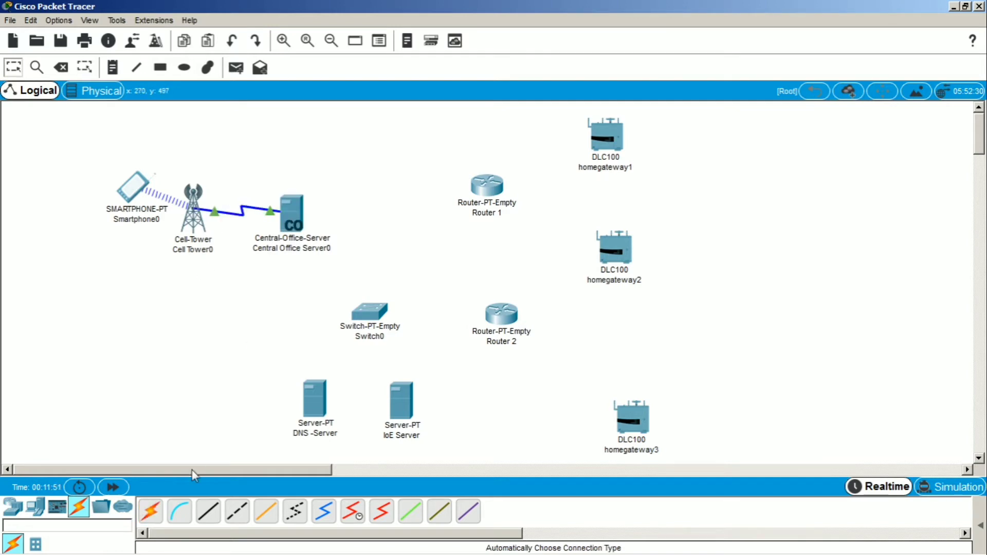
{"action": "left_click", "coordinate": [294, 216]}
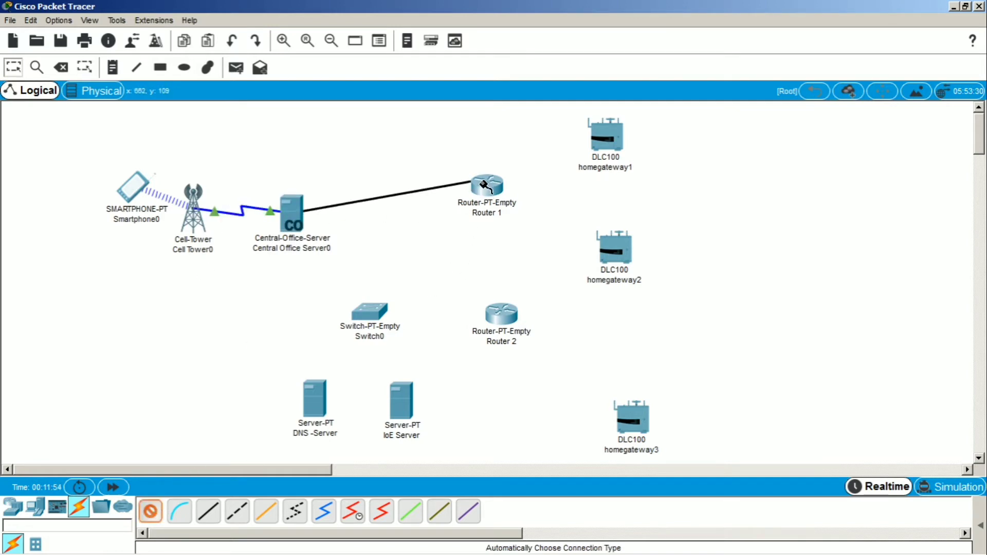
{"action": "left_click", "coordinate": [486, 188]}
{"action": "left_click_drag", "start_coordinate": [486, 190], "coordinate": [486, 205]}
Connect Switch0 to Router 1 and to the DNS server using automatically chosen connection types.
{"action": "left_click", "coordinate": [150, 510]}
{"action": "left_click", "coordinate": [370, 313]}
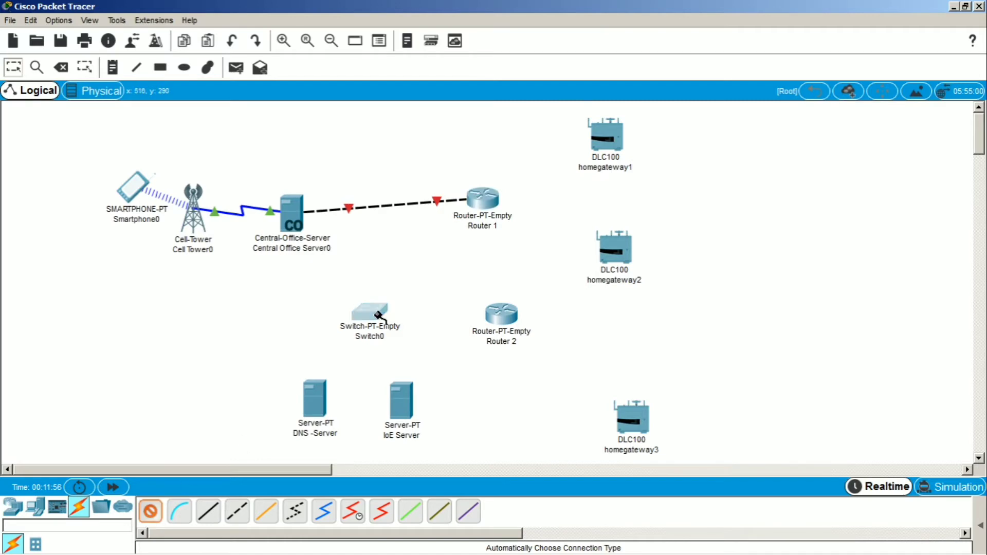
{"action": "left_click", "coordinate": [476, 205]}
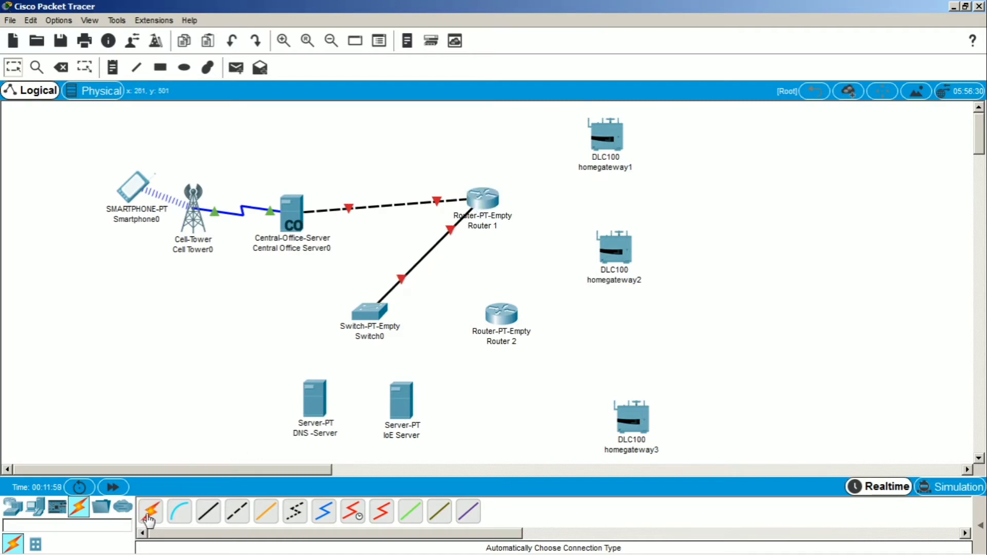
{"action": "left_click", "coordinate": [150, 511]}
{"action": "left_click", "coordinate": [320, 392]}
{"action": "left_click", "coordinate": [364, 321]}
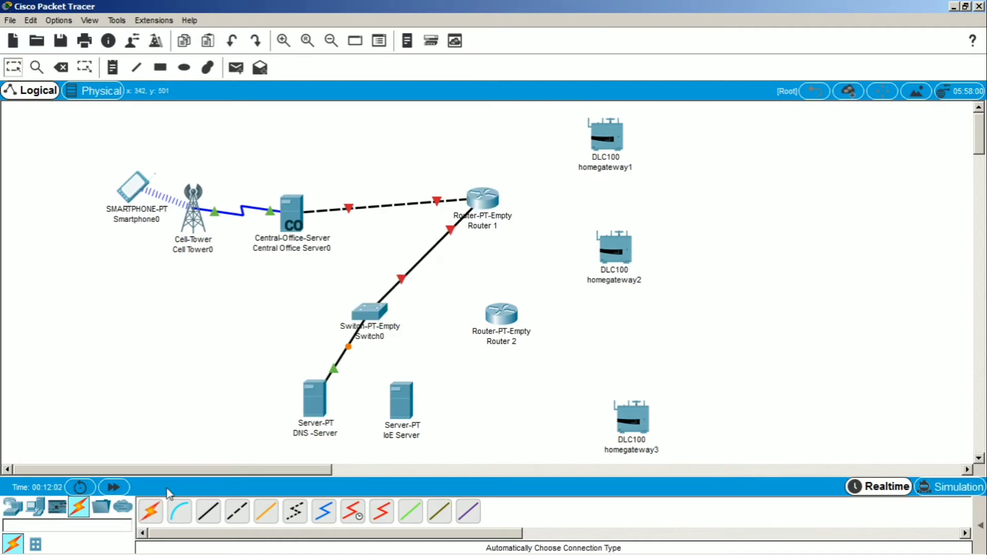
Try to connect the IoE Server to Switch0 using an automatically chosen connection type.
{"action": "left_click", "coordinate": [150, 511]}
{"action": "left_click", "coordinate": [406, 402]}
{"action": "left_click", "coordinate": [369, 311]}
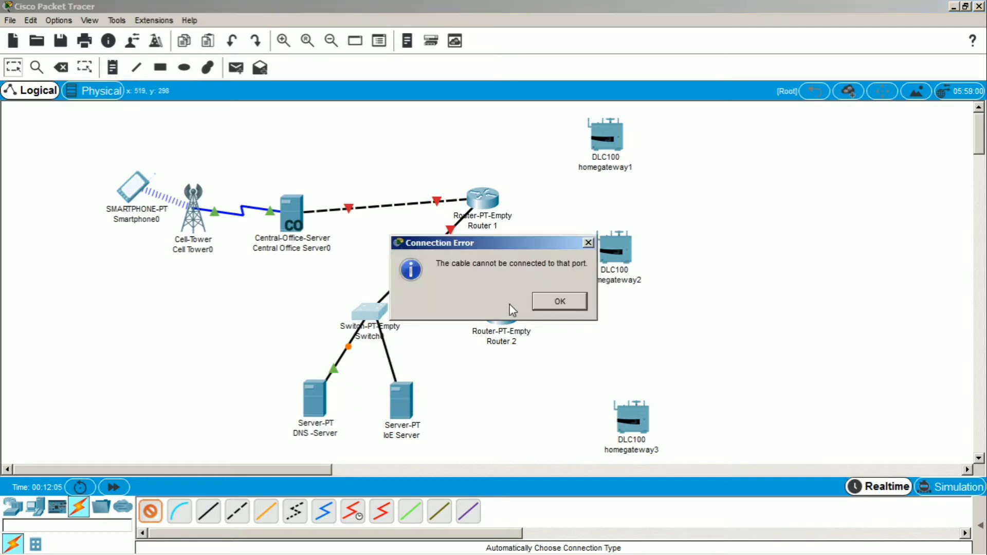
{"action": "left_click", "coordinate": [559, 302]}
{"action": "left_click", "coordinate": [368, 311]}
{"action": "left_click", "coordinate": [559, 301]}
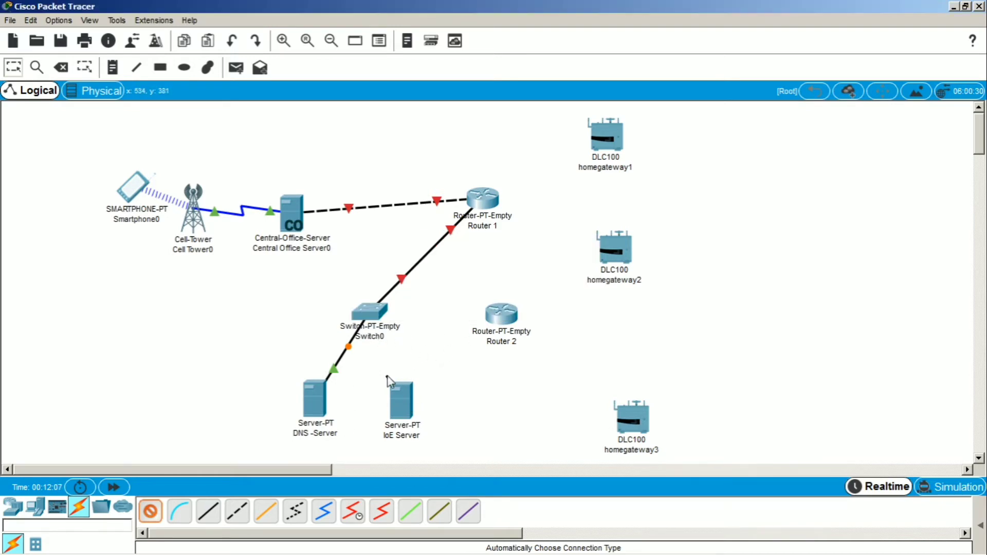
{"action": "key", "text": "Escape"}
With Switch0 powered off, add a third PT-SWITCH-NM-1CGE module in the next free slot, and restore its power.
{"action": "left_click", "coordinate": [369, 311]}
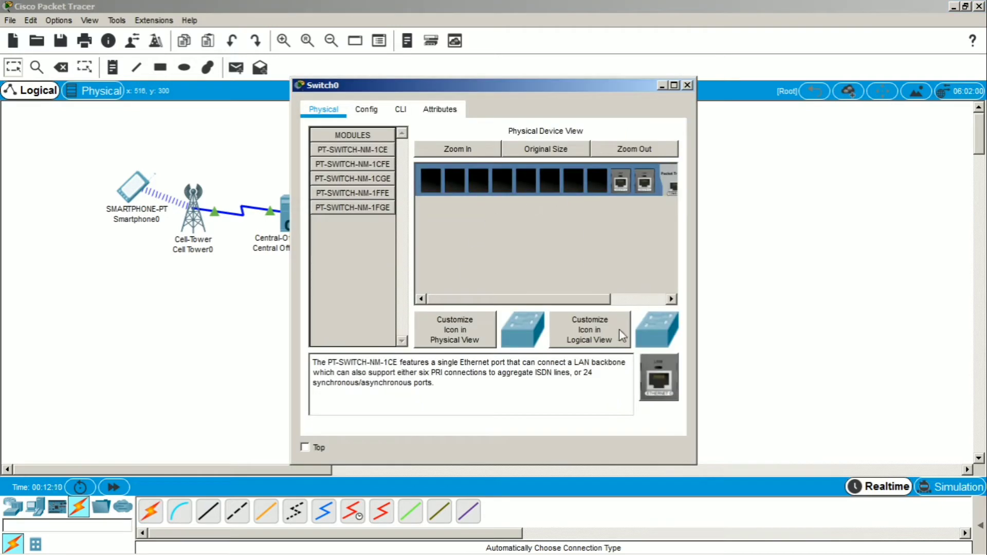
{"action": "left_click", "coordinate": [673, 85]}
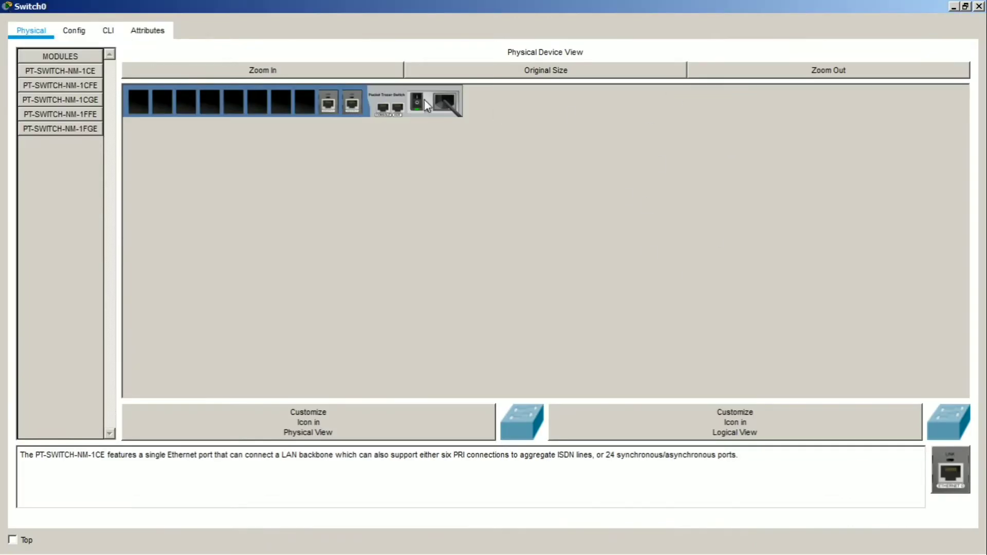
{"action": "left_click", "coordinate": [100, 102]}
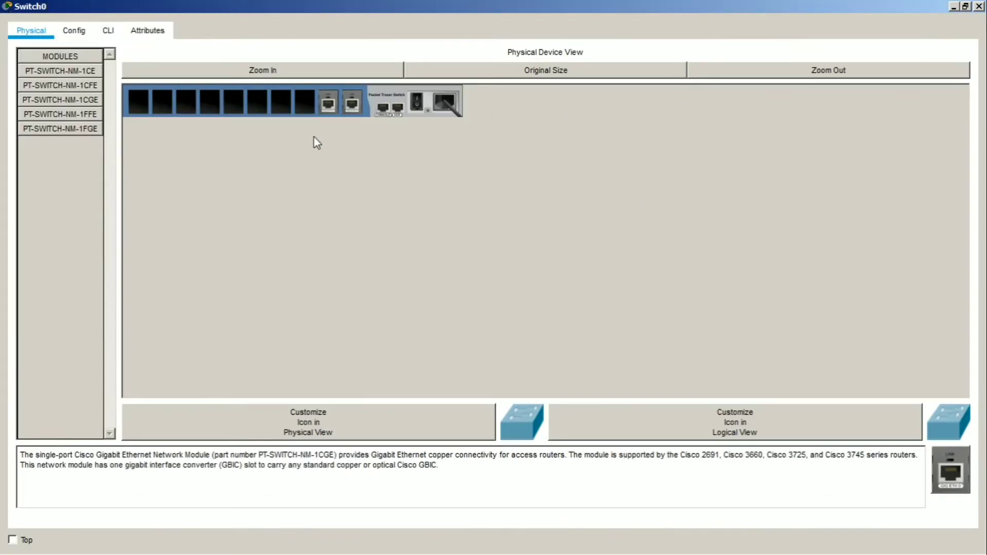
{"action": "left_click", "coordinate": [86, 87]}
{"action": "left_click", "coordinate": [87, 101]}
{"action": "left_click_drag", "start_coordinate": [87, 100], "coordinate": [304, 103]}
{"action": "left_click", "coordinate": [979, 8]}
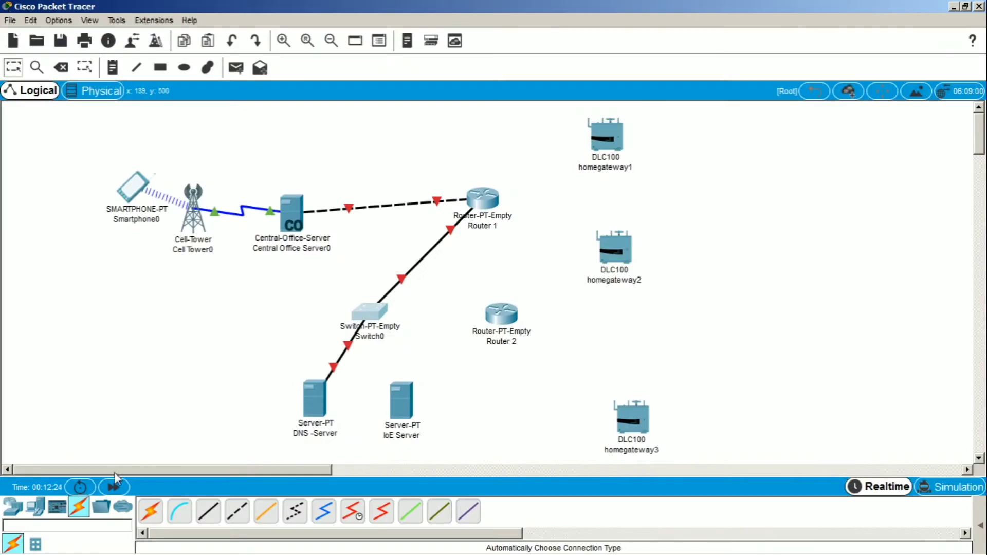
Connect the IoE Server to Switch0 using an automatically chosen connection type.
{"action": "left_click", "coordinate": [150, 512]}
{"action": "left_click", "coordinate": [400, 401]}
{"action": "left_click", "coordinate": [368, 314]}
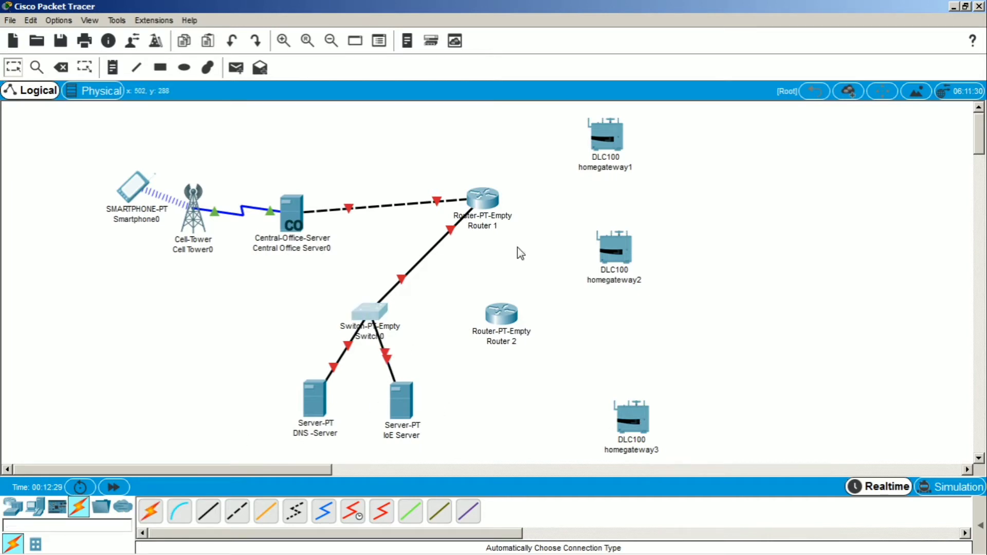
{"action": "left_click", "coordinate": [674, 84]}
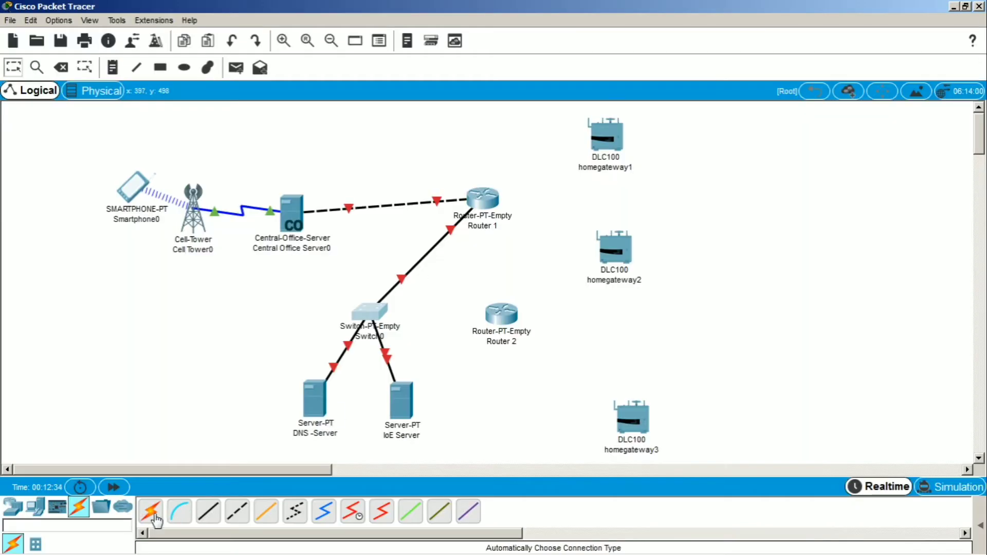
Connect Router 1 to homegateway1 and homegateway2 using automatically chosen connection types.
{"action": "left_click", "coordinate": [150, 510]}
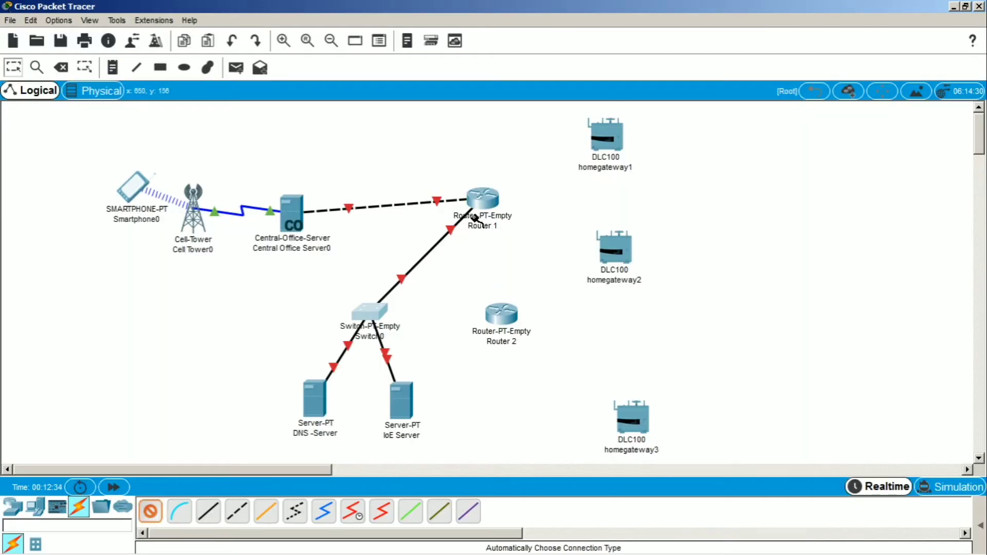
{"action": "left_click", "coordinate": [486, 197]}
{"action": "left_click", "coordinate": [605, 138]}
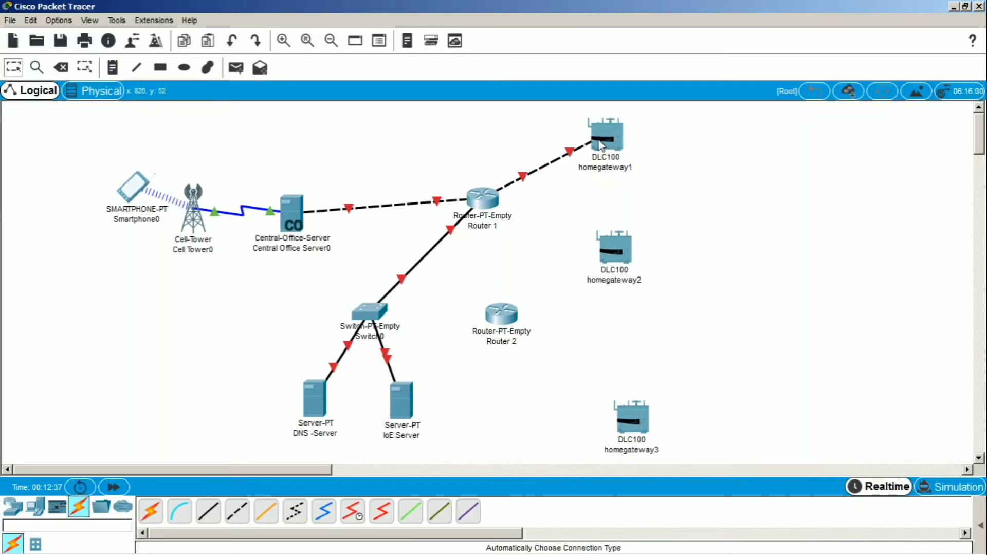
{"action": "left_click", "coordinate": [493, 200]}
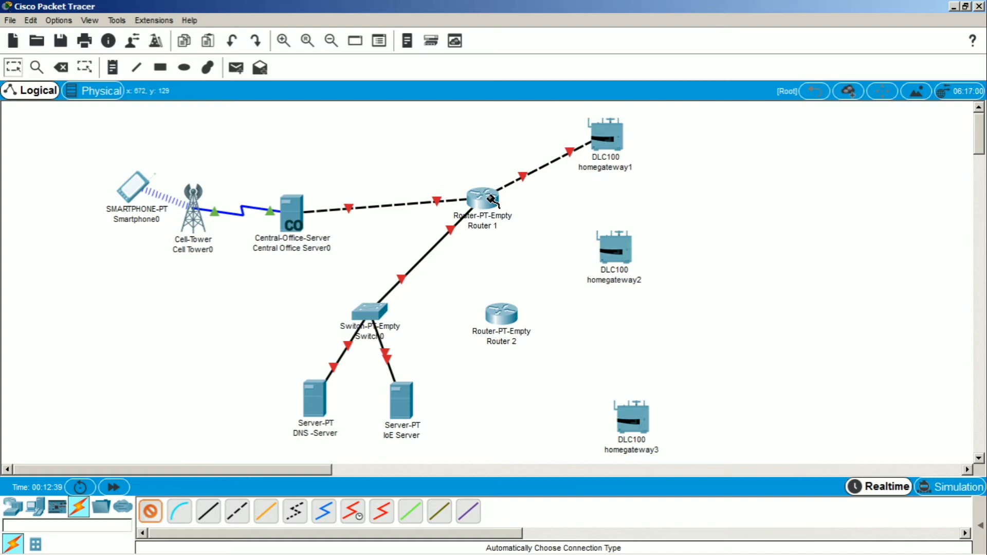
{"action": "left_click", "coordinate": [615, 247]}
Connect Router 1 to Router 2 using an automatically chosen connection type.
{"action": "left_click", "coordinate": [150, 511]}
{"action": "left_click", "coordinate": [484, 201]}
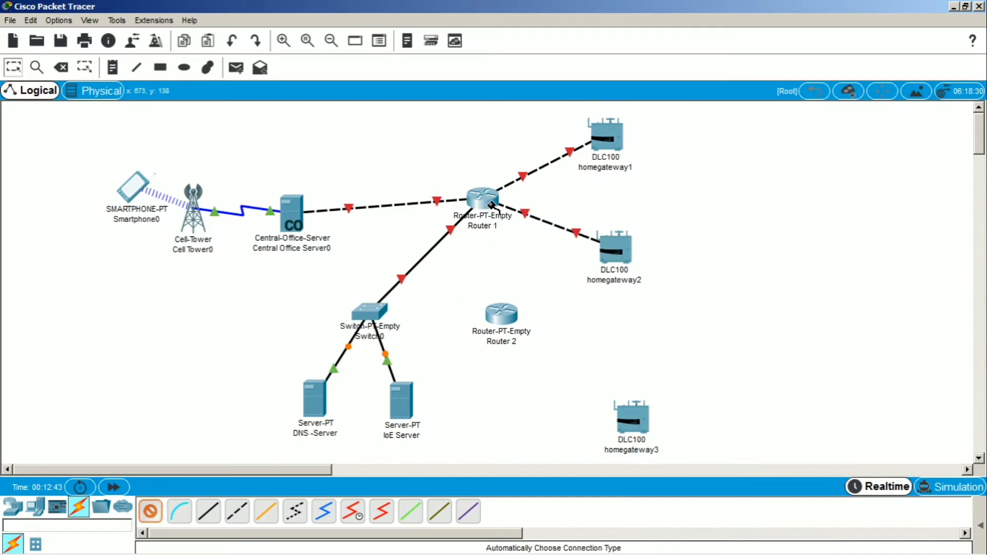
{"action": "left_click", "coordinate": [501, 312]}
Connect Router 2 to homegateway3 using an automatically chosen connection type, and move homegateway3 slightly higher in the workspace.
{"action": "left_click", "coordinate": [150, 510]}
{"action": "left_click", "coordinate": [501, 312]}
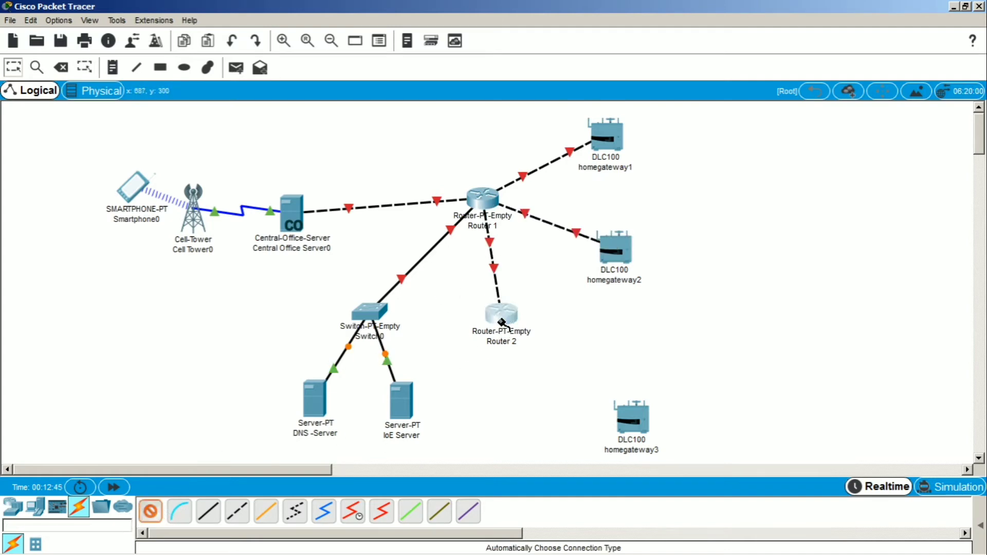
{"action": "left_click", "coordinate": [633, 426]}
{"action": "left_click_drag", "start_coordinate": [634, 439], "coordinate": [621, 417]}
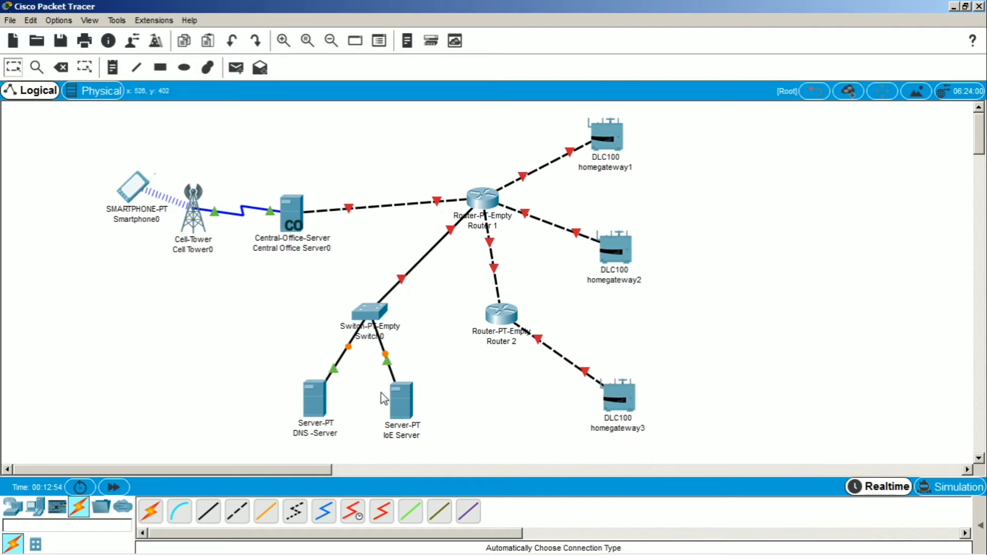
In the DNS server's IP configuration, assign the static address 10.0.0.254 with subnet mask 255.0.0.0.
{"action": "left_click", "coordinate": [318, 401]}
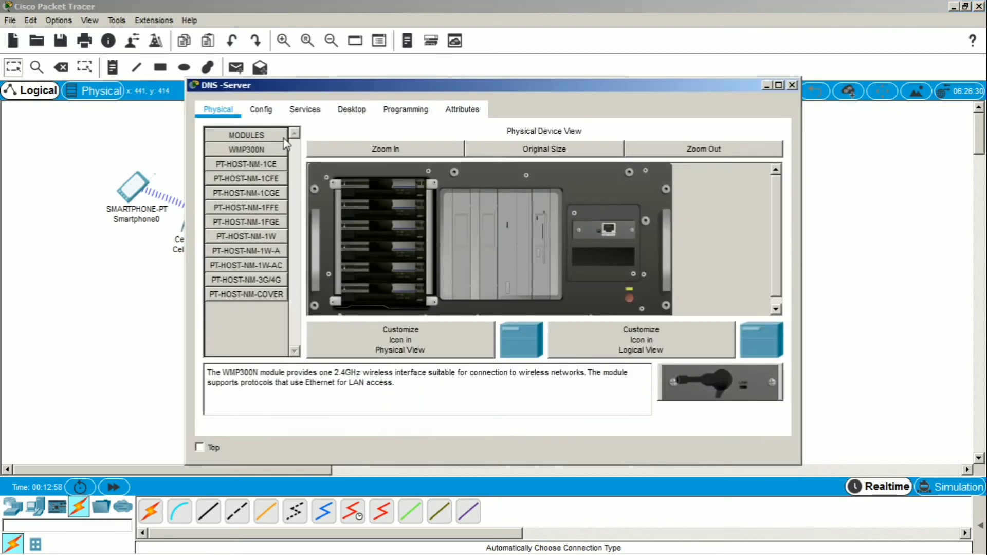
{"action": "left_click", "coordinate": [261, 109]}
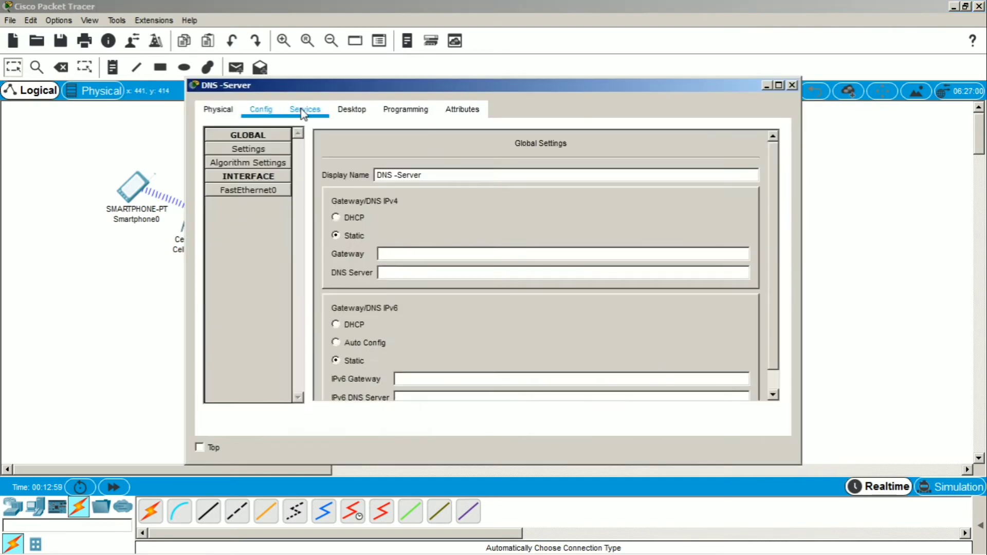
{"action": "left_click", "coordinate": [303, 112]}
{"action": "left_click", "coordinate": [263, 110]}
{"action": "left_click", "coordinate": [351, 110]}
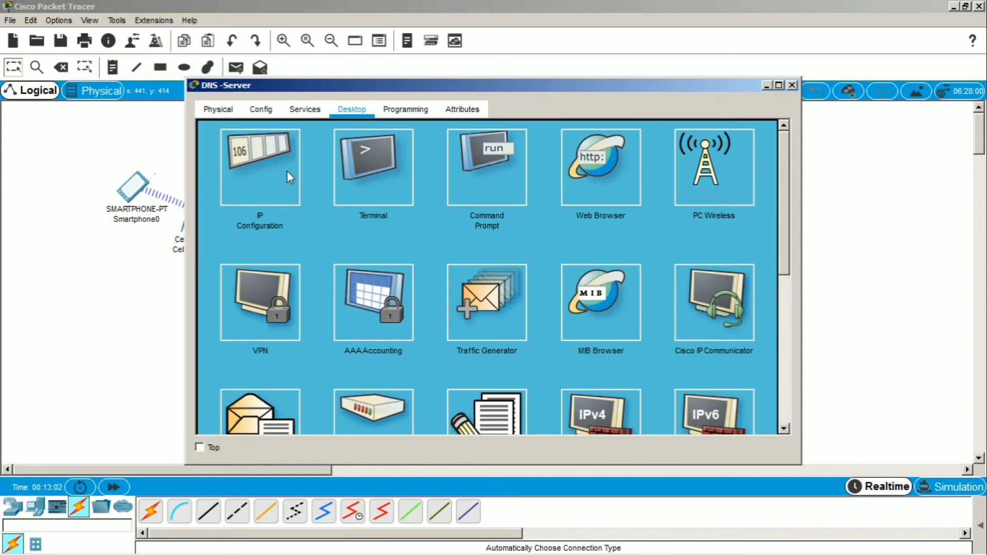
{"action": "left_click", "coordinate": [286, 171]}
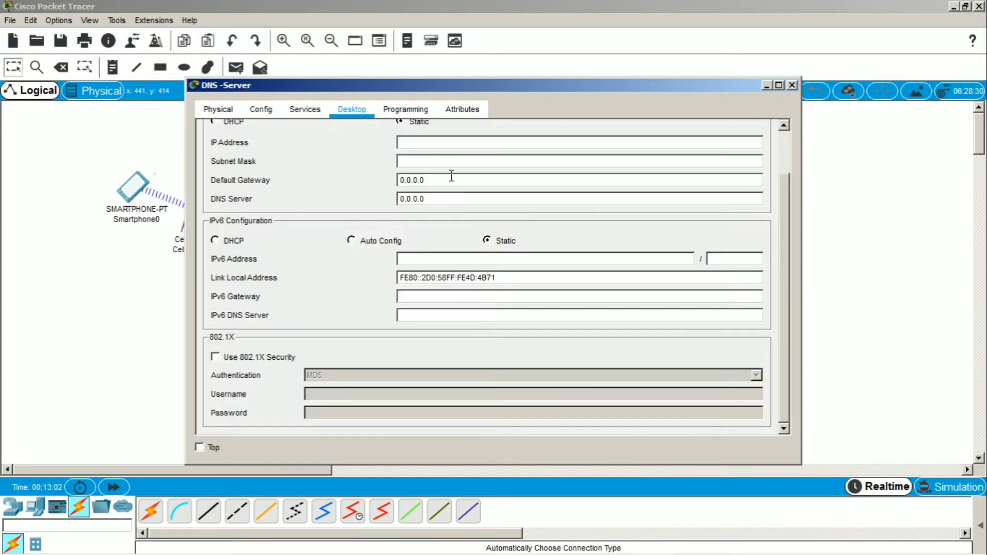
{"action": "left_click", "coordinate": [438, 147]}
{"action": "type", "text": "10.0.0.254"}
{"action": "key", "text": "Tab"}
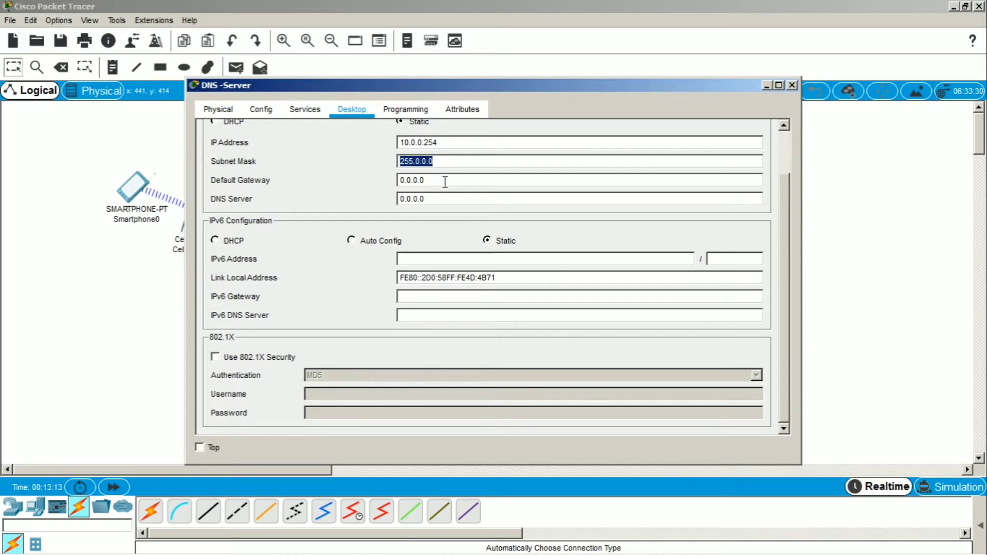
Set the DNS server's default gateway to 10.0.0.1 and its DNS server address to 10.0.0.254.
{"action": "double_click", "coordinate": [461, 184]}
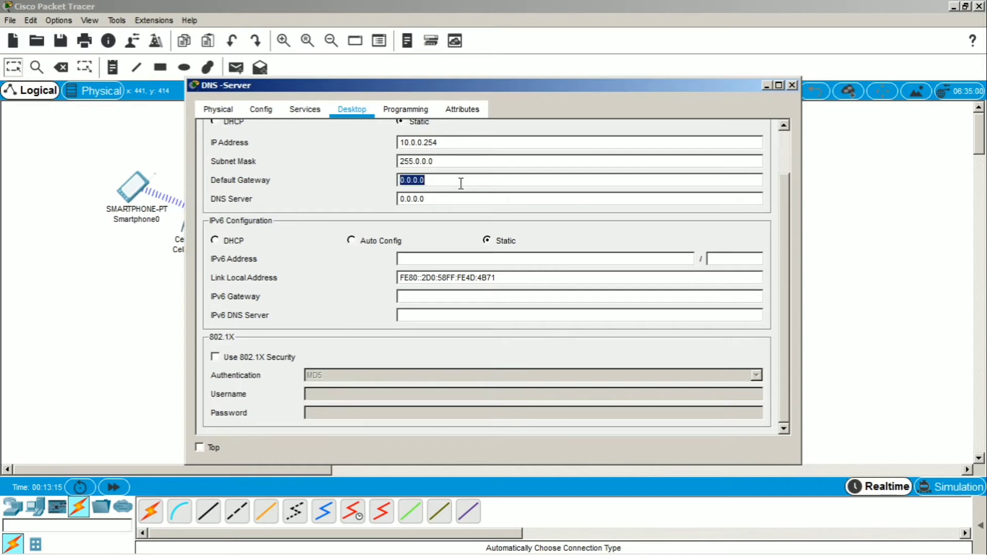
{"action": "type", "text": "10"}
{"action": "double_click", "coordinate": [455, 200]}
{"action": "type", "text": "10"}
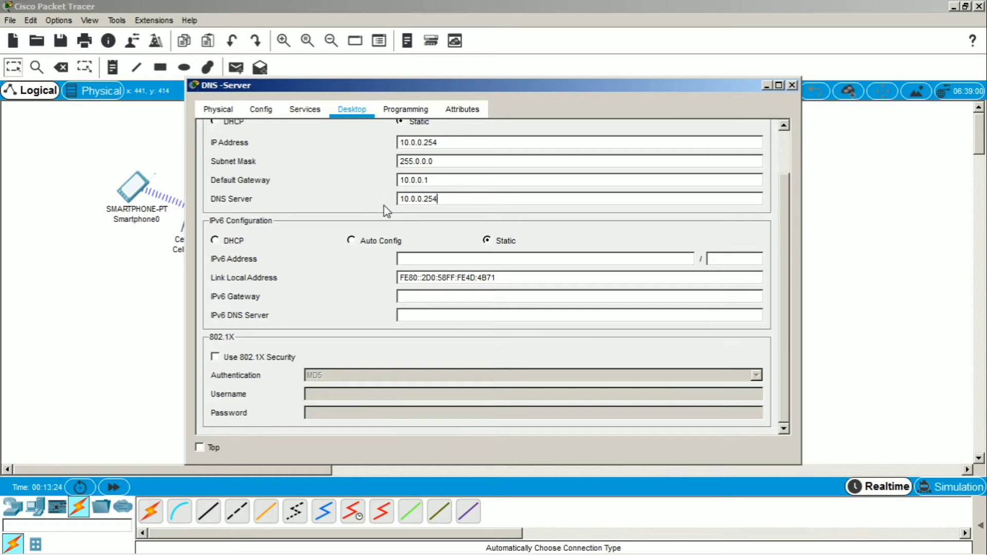
{"action": "scroll", "coordinate": [280, 187], "scroll_direction": "up", "scroll_amount": 2}
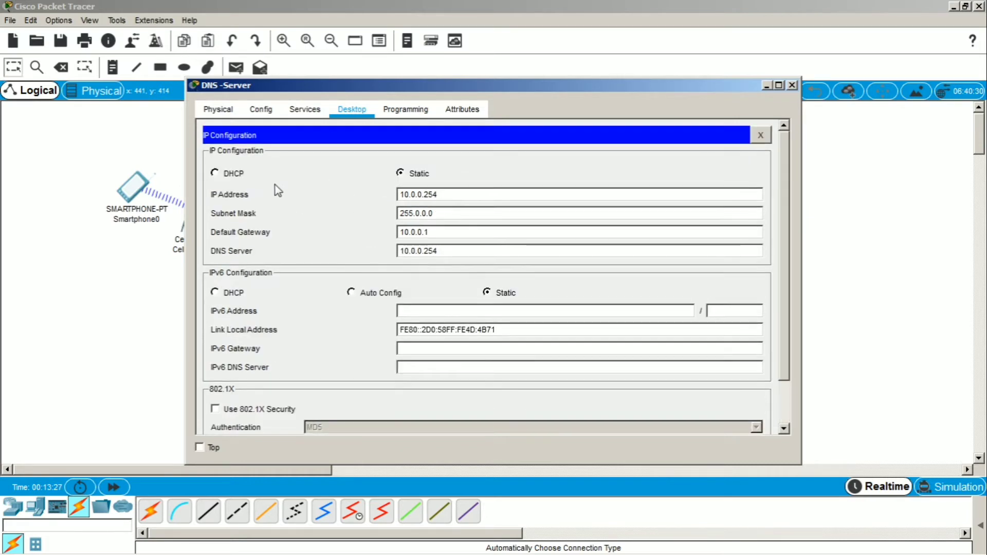
{"action": "scroll", "coordinate": [311, 154], "scroll_direction": "down", "scroll_amount": 1}
Turn on the DNS service on the DNS server and close its configuration window.
{"action": "left_click", "coordinate": [299, 112]}
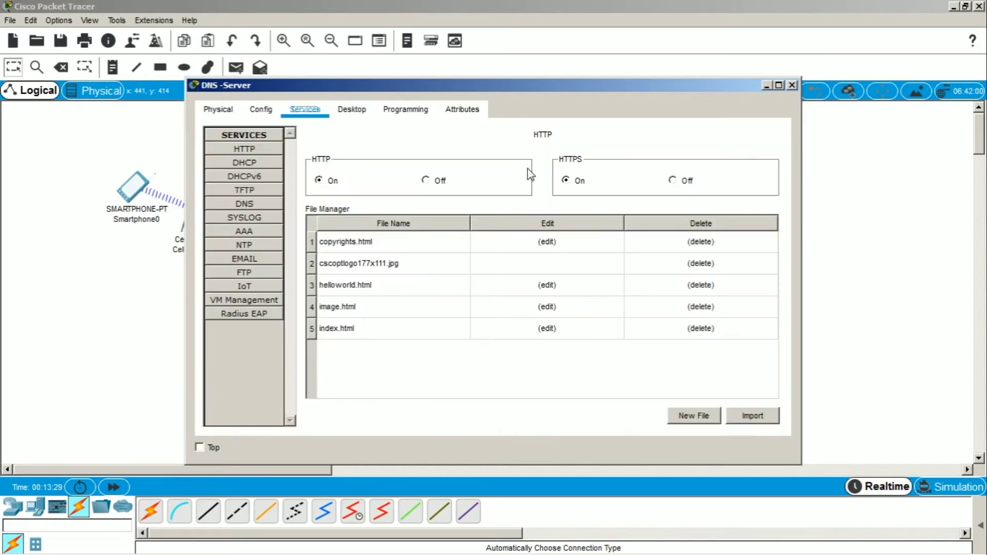
{"action": "left_click", "coordinate": [246, 205]}
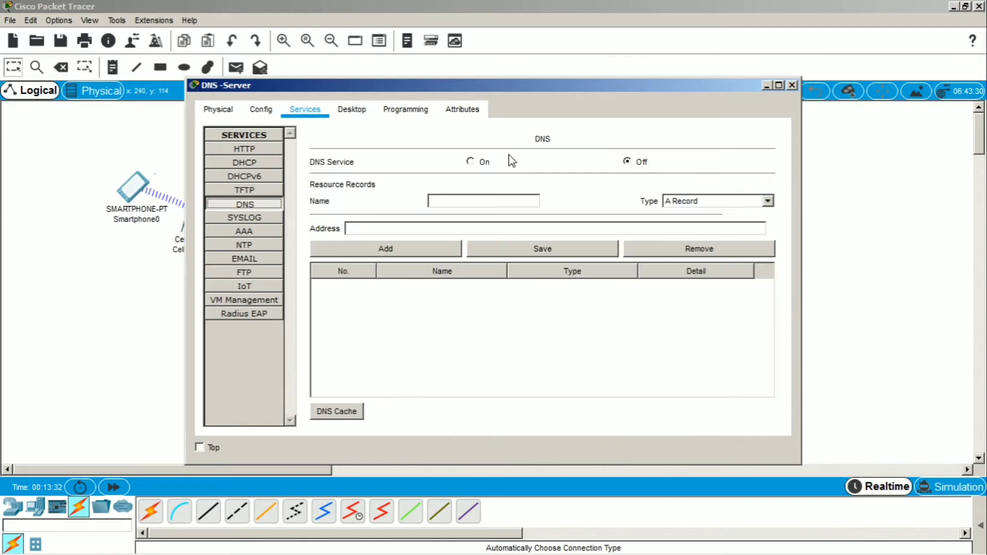
{"action": "left_click", "coordinate": [485, 162]}
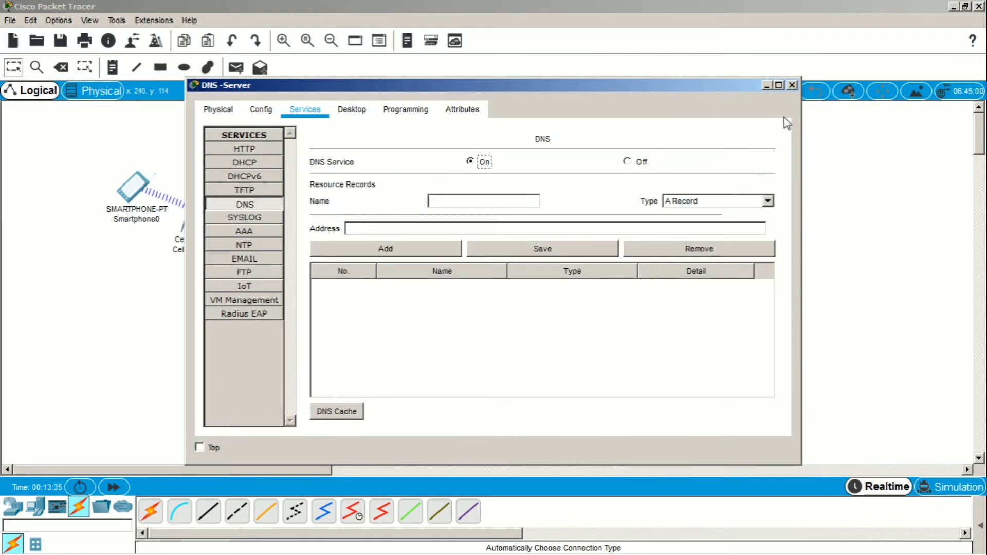
{"action": "left_click", "coordinate": [792, 85]}
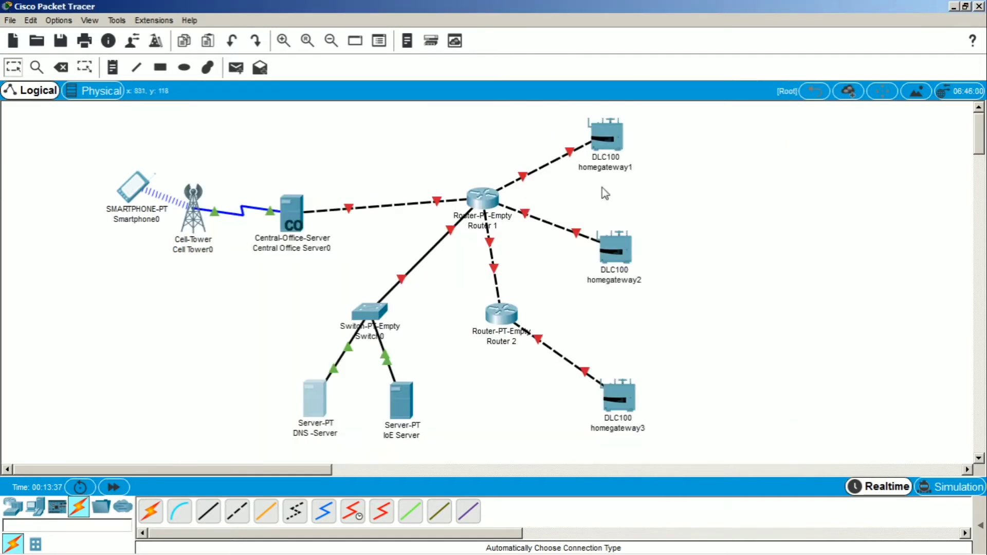
In the IoE Server's IP configuration, assign the static address 10.0.0.253 with subnet mask 255.0.0.0.
{"action": "left_click", "coordinate": [399, 403]}
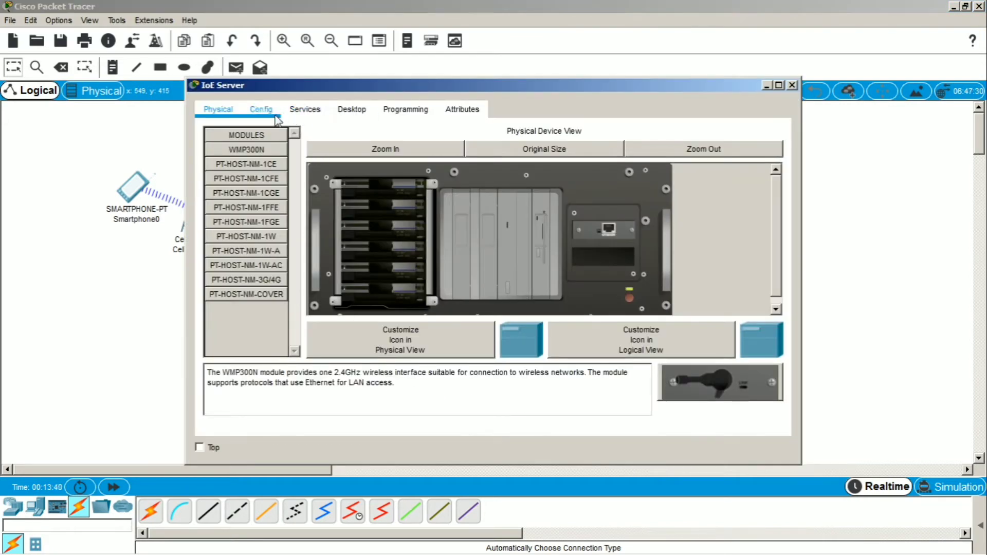
{"action": "left_click", "coordinate": [351, 109]}
{"action": "left_click", "coordinate": [275, 159]}
{"action": "scroll", "coordinate": [410, 149], "scroll_direction": "up", "scroll_amount": 2}
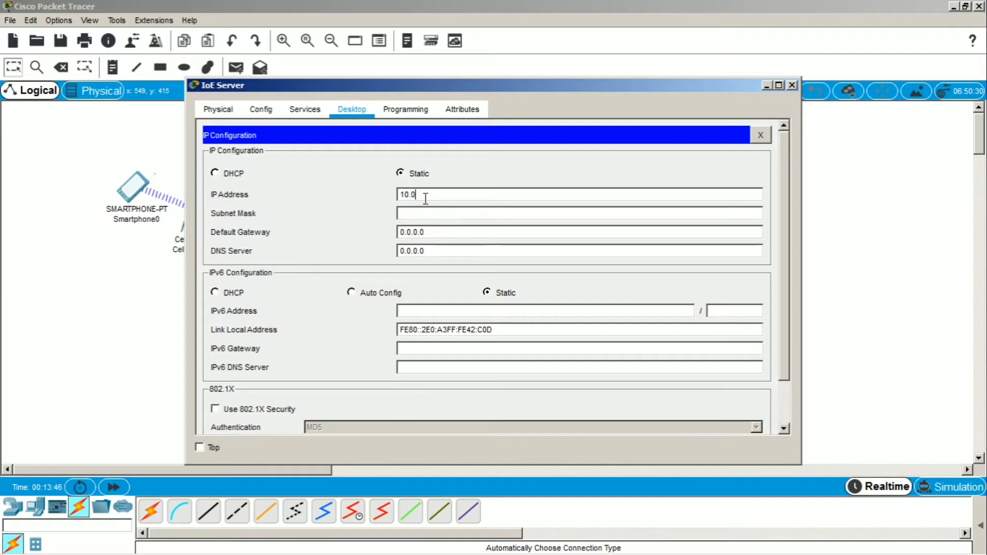
{"action": "key", "text": "BackSpace"}
{"action": "type", "text": "3"}
{"action": "key", "text": "Tab"}
Set the IoE Server's default gateway to 10.0.0.1 and its DNS server address to 10.0.0.254.
{"action": "key", "text": "Tab"}
{"action": "type", "text": "10."}
{"action": "key", "text": "Tab"}
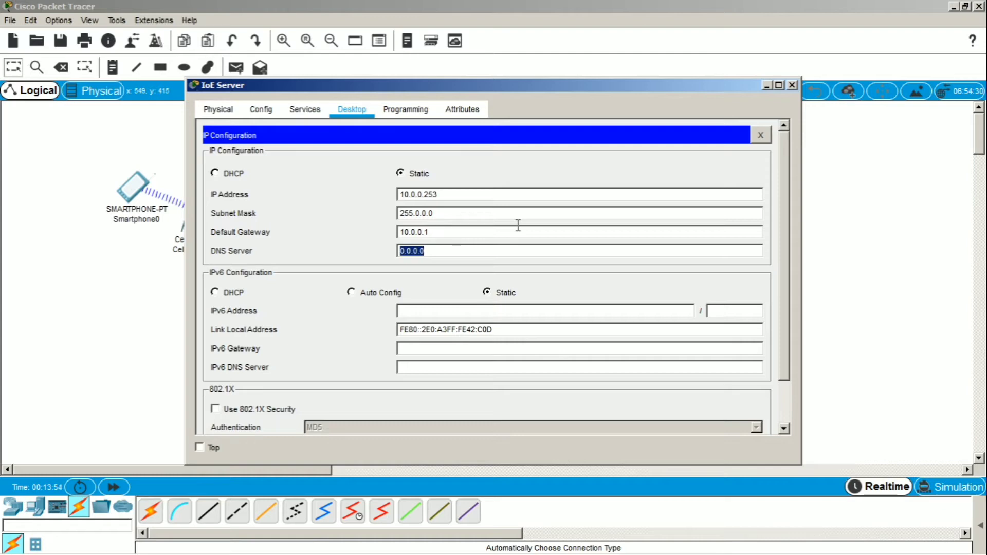
{"action": "type", "text": "10.0.0.254"}
Turn on the IoT registration server service on the IoE Server and close its configuration window.
{"action": "left_click", "coordinate": [305, 109]}
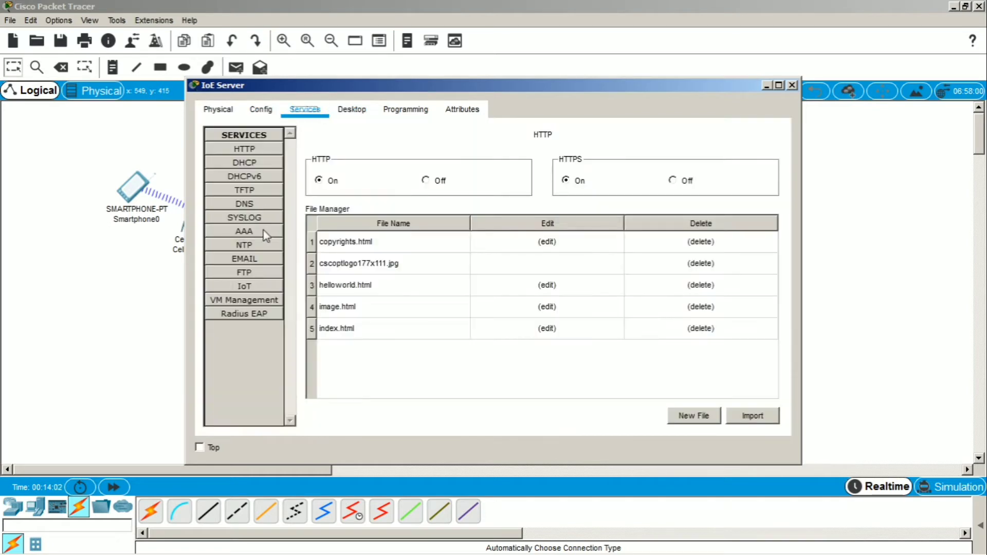
{"action": "left_click", "coordinate": [241, 286]}
{"action": "left_click", "coordinate": [544, 158]}
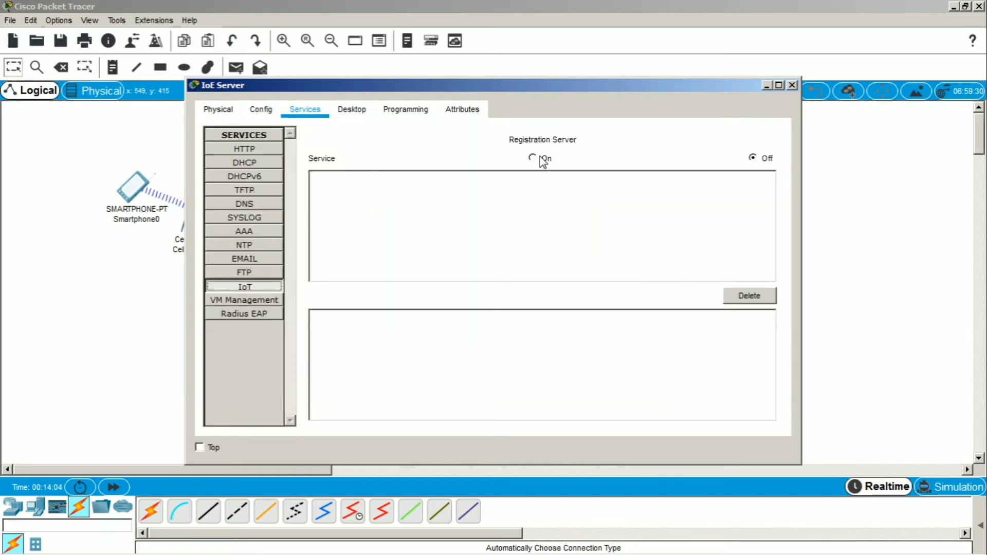
{"action": "left_click", "coordinate": [794, 86]}
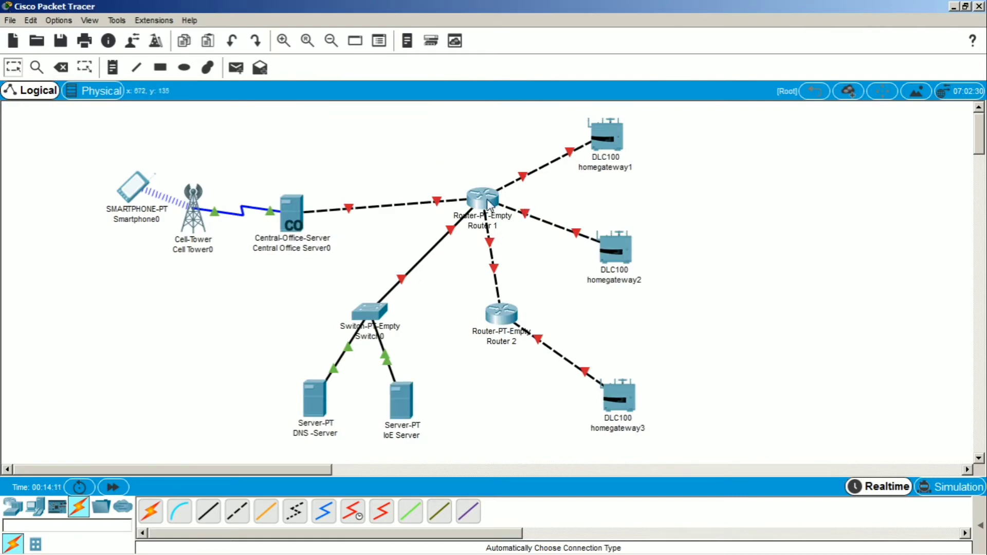
Turn on Router 1's GigabitEthernet0/0 port and assign it IP address 192.168.1.1 with subnet mask 255.255.255.0.
{"action": "left_click", "coordinate": [479, 200]}
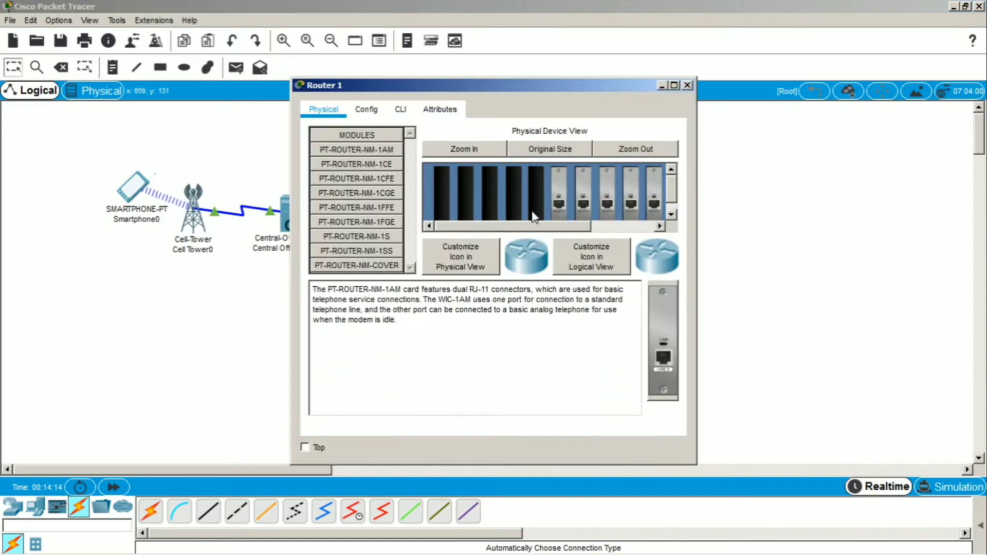
{"action": "left_click", "coordinate": [366, 109]}
{"action": "left_click", "coordinate": [365, 236]}
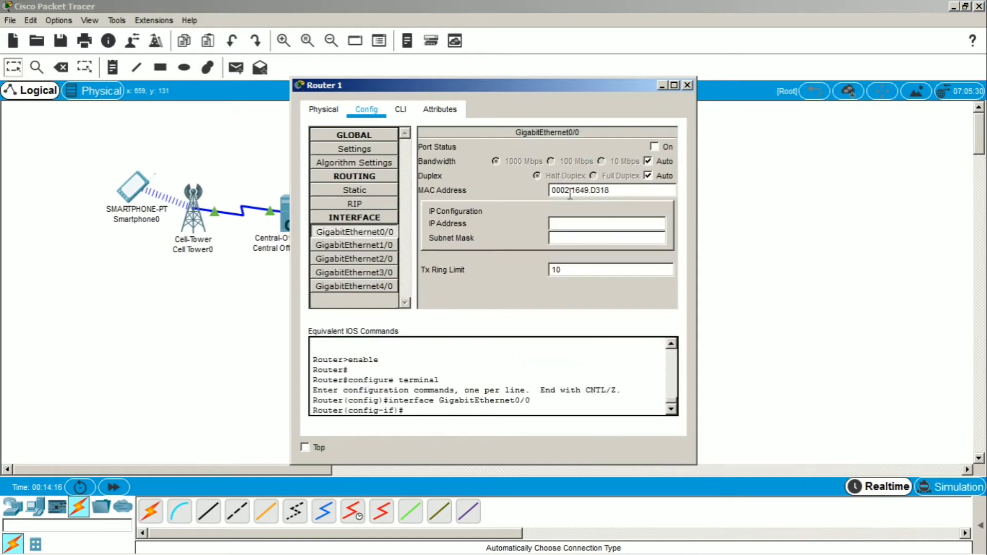
{"action": "left_click", "coordinate": [654, 146]}
{"action": "left_click_drag", "start_coordinate": [514, 85], "coordinate": [583, 80]}
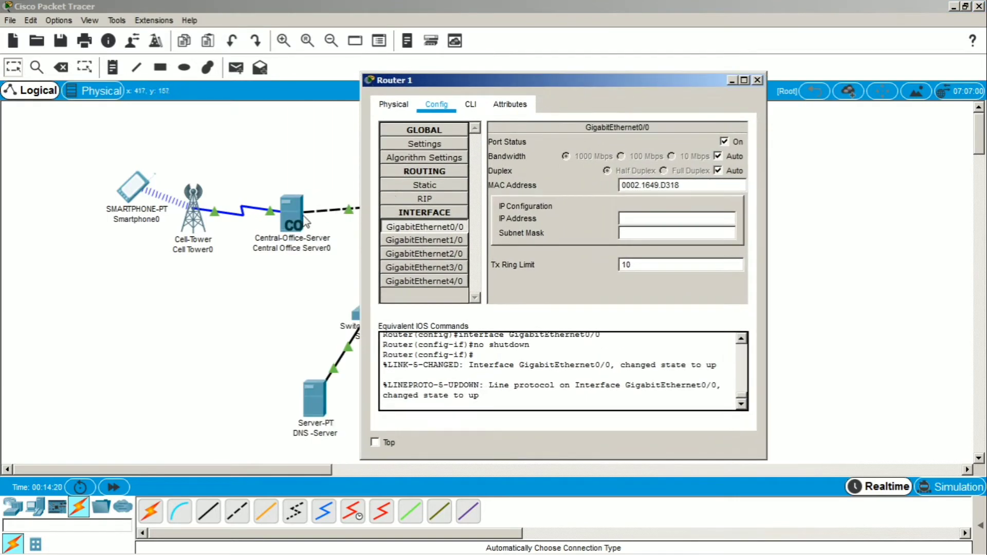
{"action": "left_click", "coordinate": [642, 219]}
{"action": "type", "text": "192.168.1.1"}
{"action": "key", "text": "Tab"}
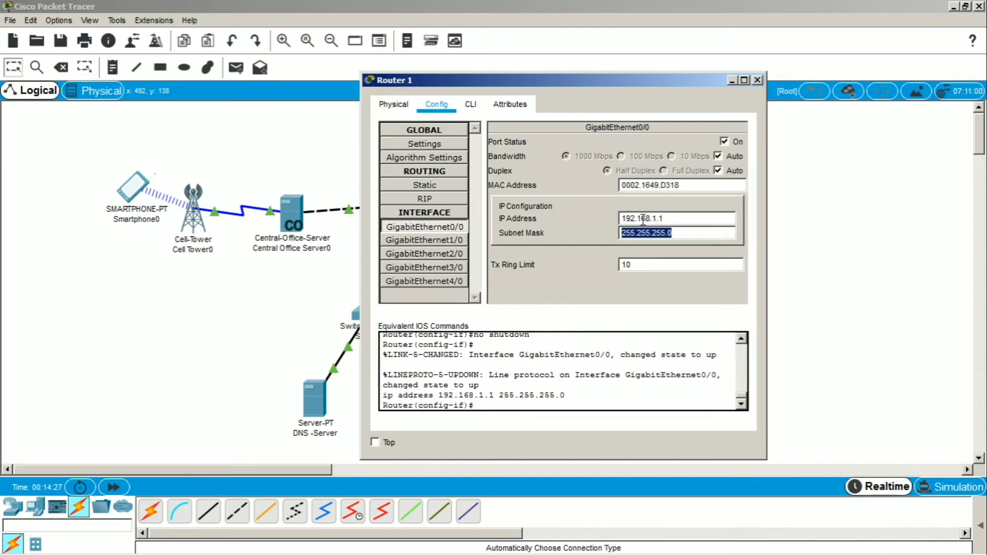
Open Router 1's GigabitEthernet1/0 settings, and check the port labels on its Switch0 link and the DNS server's configuration.
{"action": "left_click", "coordinate": [458, 243]}
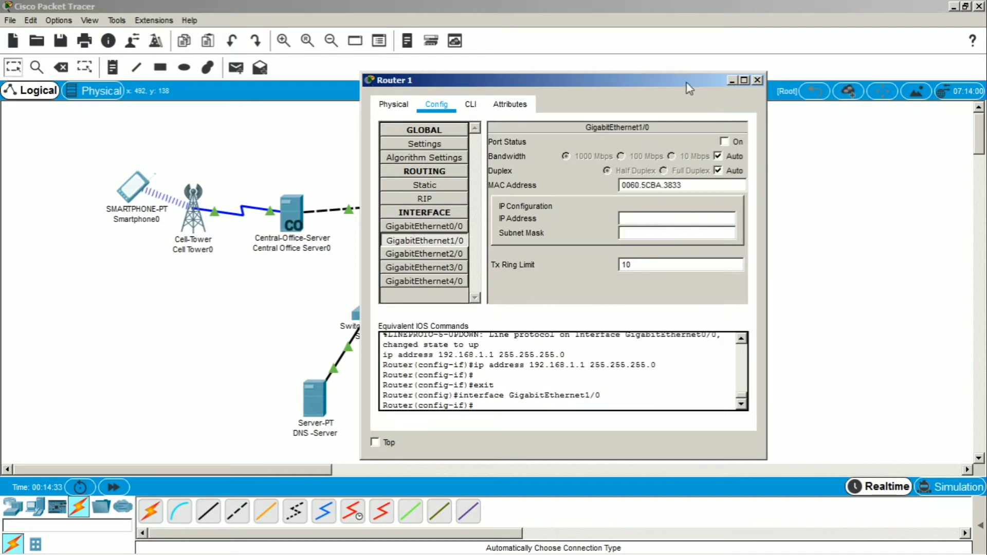
{"action": "left_click_drag", "start_coordinate": [688, 84], "coordinate": [861, 95]}
{"action": "left_click", "coordinate": [905, 91]}
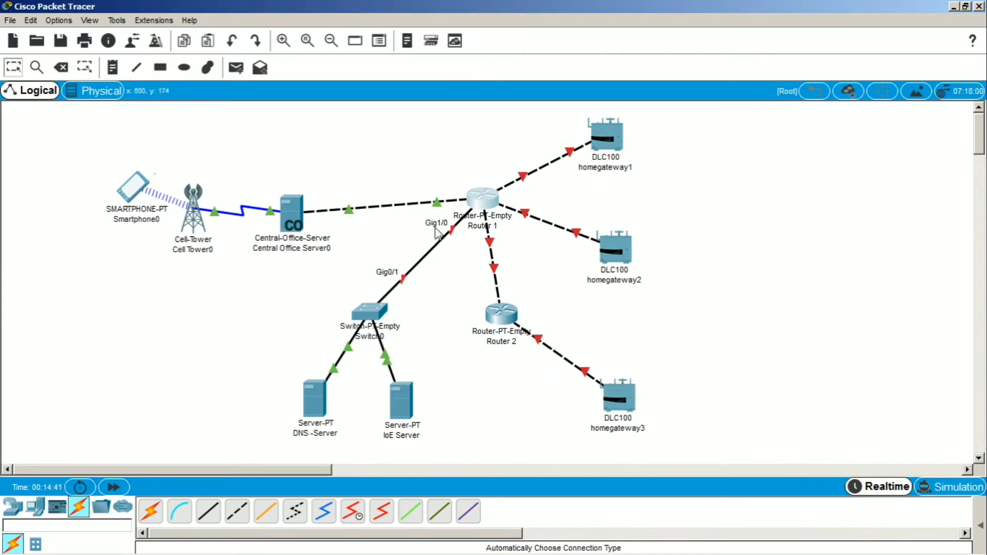
{"action": "left_click", "coordinate": [482, 208]}
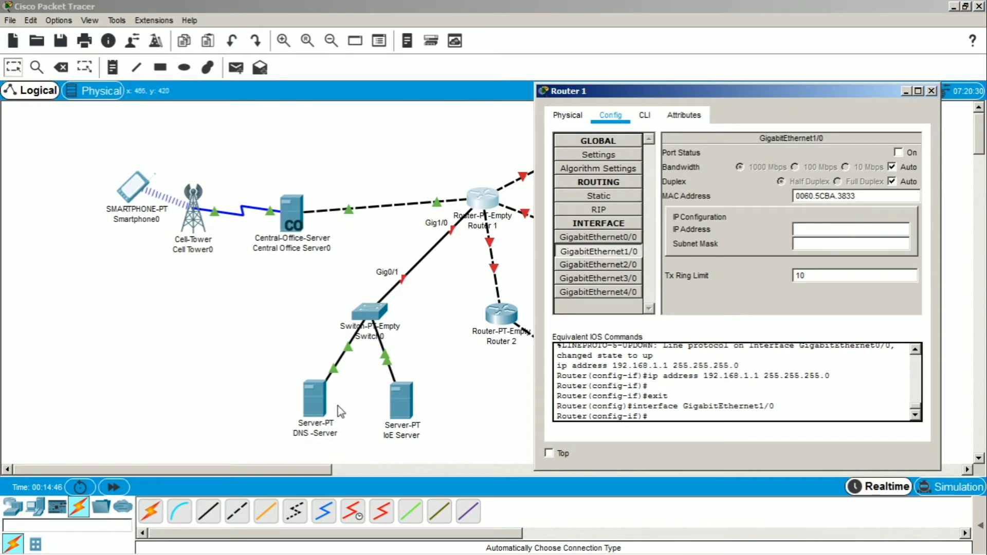
{"action": "left_click", "coordinate": [318, 405]}
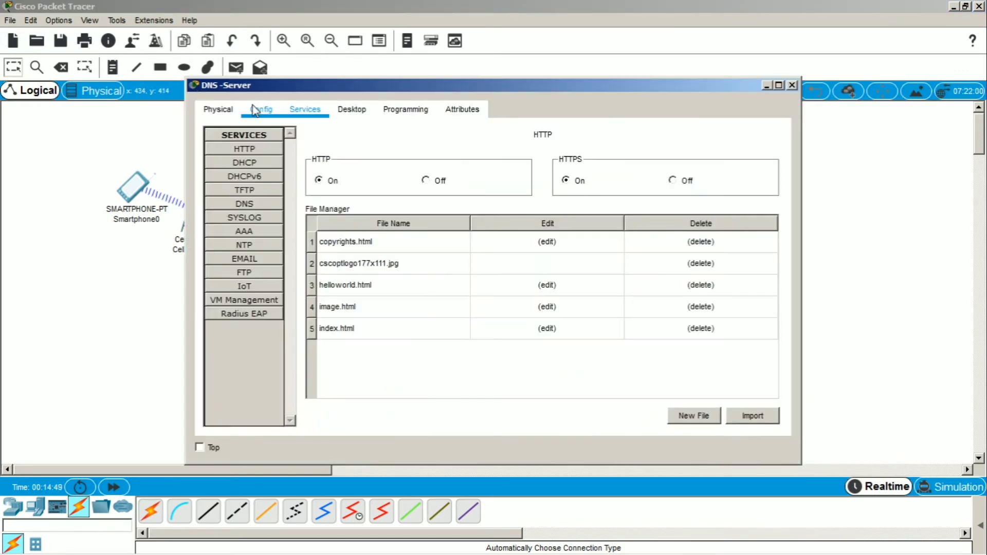
{"action": "left_click", "coordinate": [257, 110]}
{"action": "left_click", "coordinate": [792, 85]}
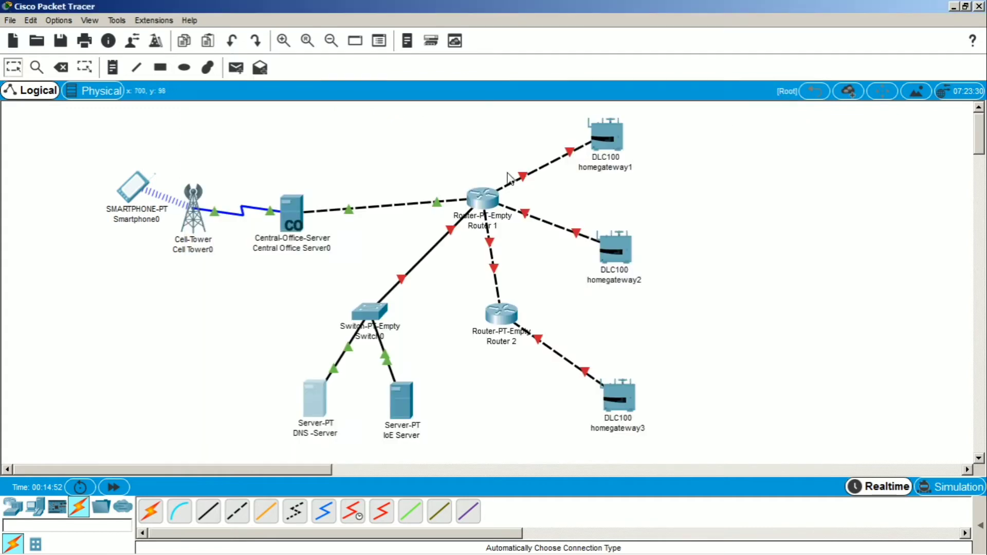
Assign Router 1's GigabitEthernet1/0 IP address 10.0.0.1 with subnet mask 255.0.0.0, and turn the port on.
{"action": "left_click", "coordinate": [477, 197]}
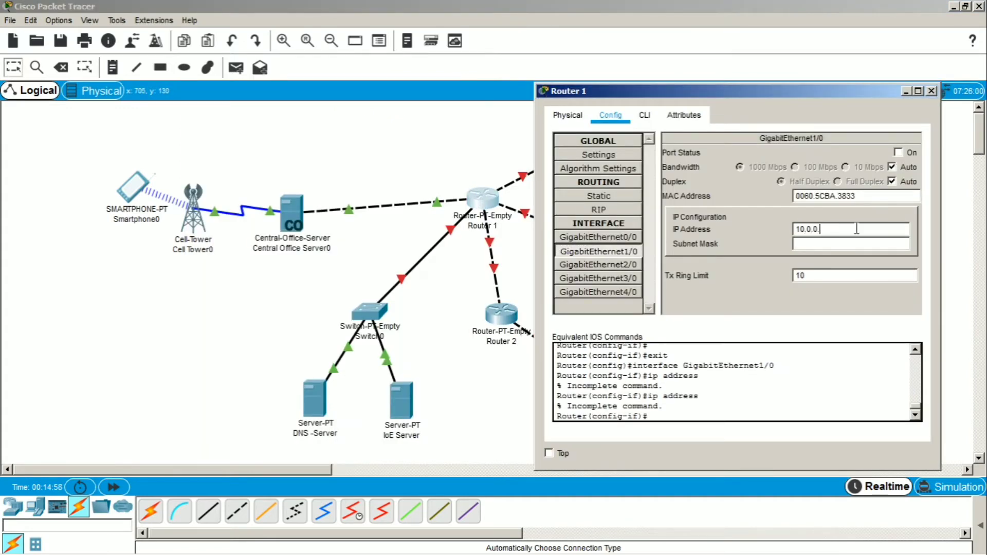
{"action": "left_click", "coordinate": [811, 243]}
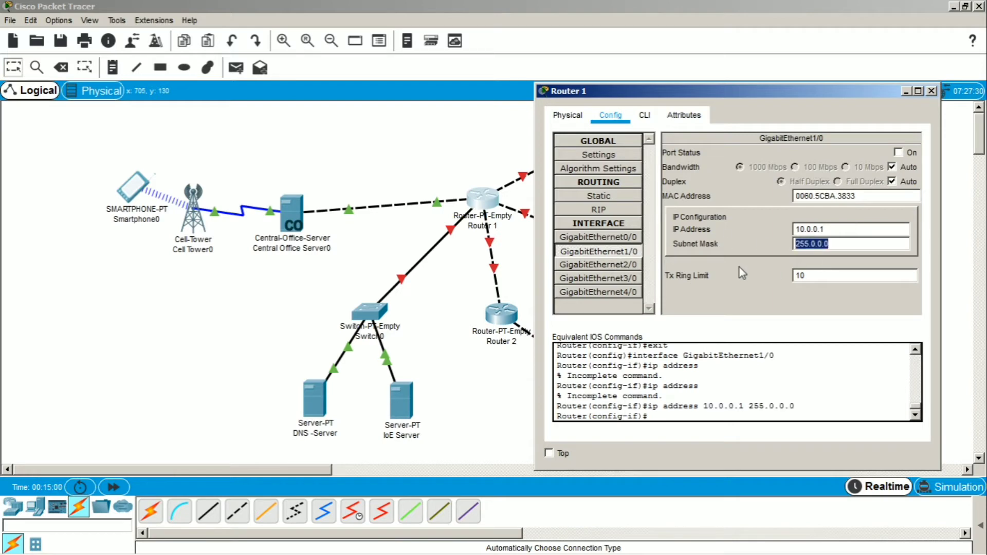
{"action": "left_click", "coordinate": [898, 153]}
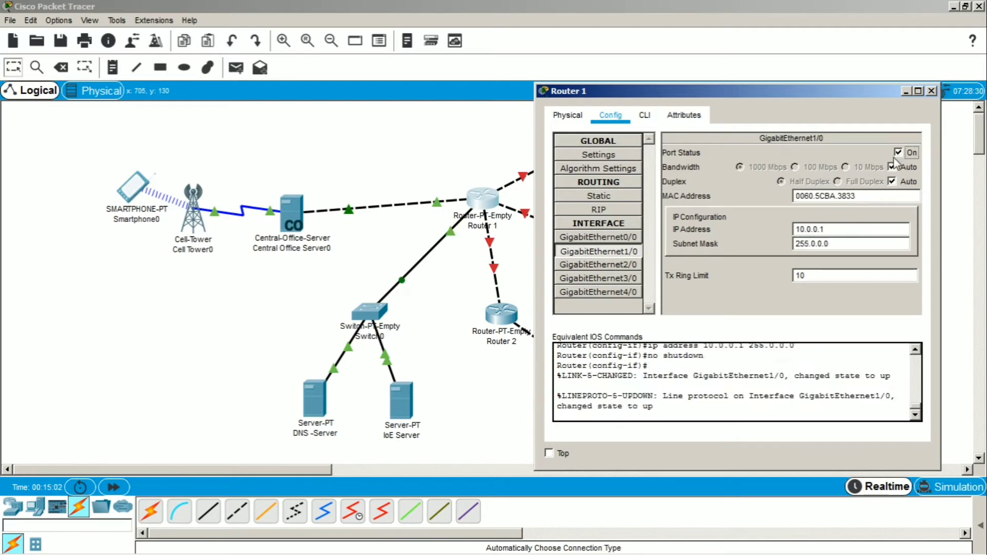
Open Router 1's GigabitEthernet2/0 settings, and shift Router 1 slightly up and to the left in the topology to check its homegateway1 link.
{"action": "left_click", "coordinate": [628, 238]}
{"action": "left_click", "coordinate": [637, 264]}
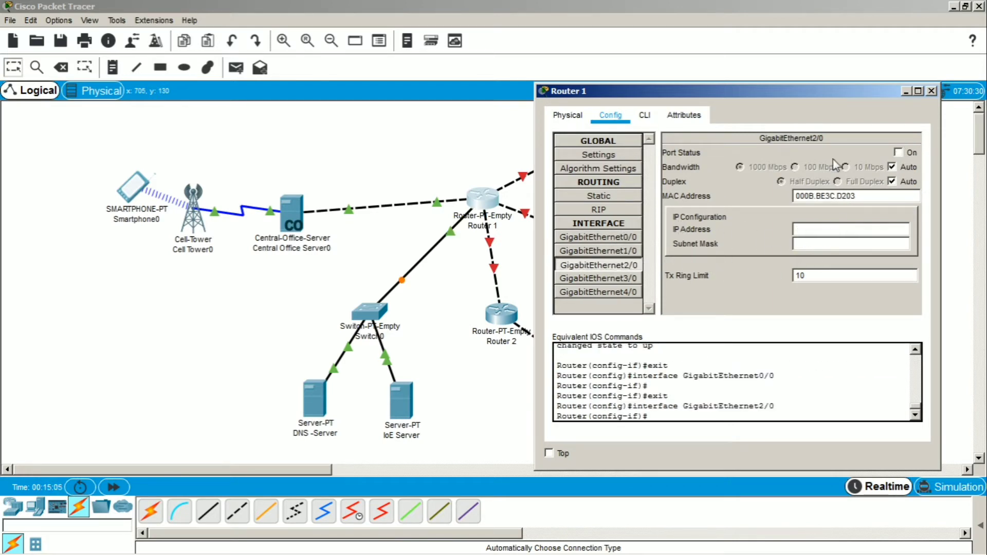
{"action": "left_click_drag", "start_coordinate": [750, 91], "coordinate": [788, 91]}
{"action": "left_click_drag", "start_coordinate": [480, 200], "coordinate": [455, 187]}
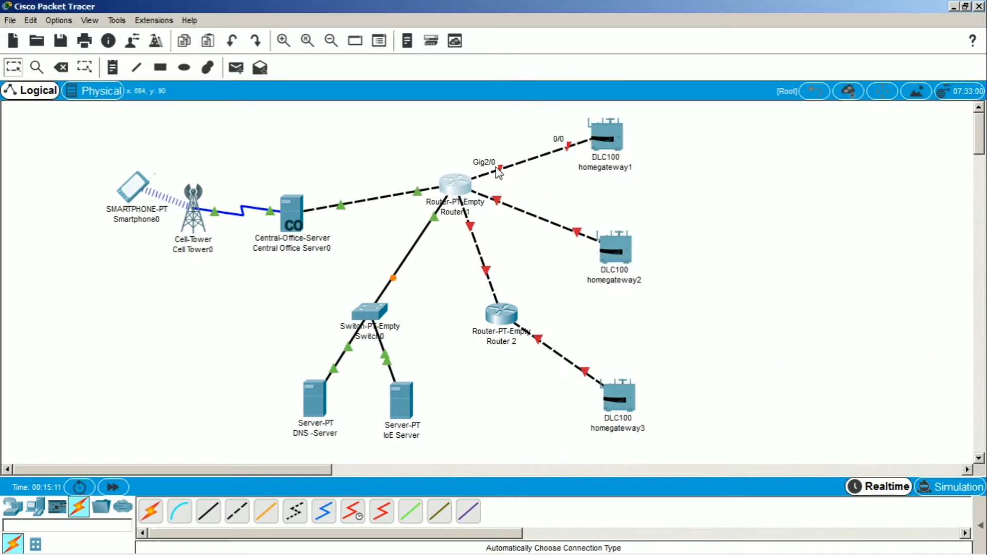
{"action": "left_click", "coordinate": [454, 185]}
Turn on Router 1's GigabitEthernet2/0 port and assign it IP address 192.168.2.1 with subnet mask 255.255.255.0.
{"action": "left_click", "coordinate": [935, 152]}
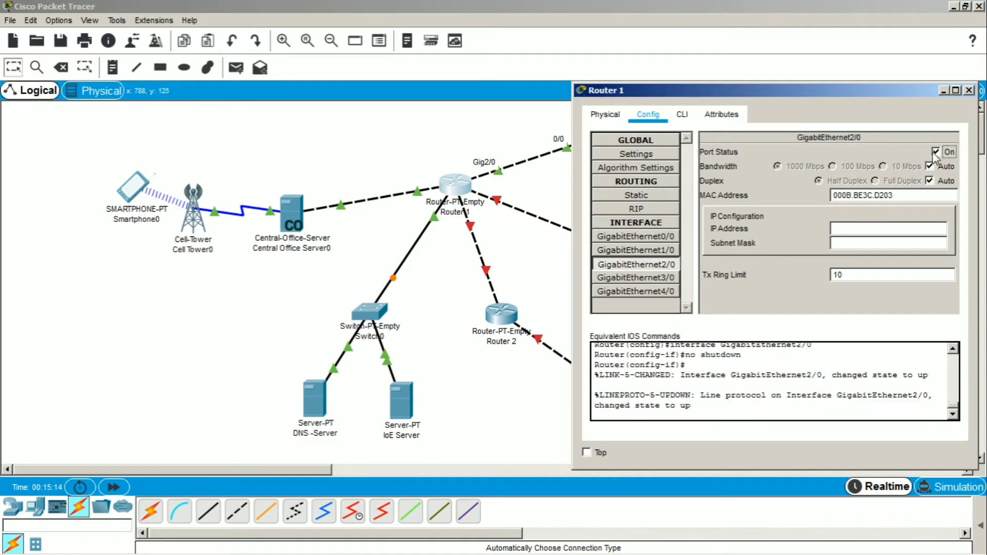
{"action": "left_click", "coordinate": [852, 226]}
{"action": "type", "text": "192.168.2.1"}
{"action": "key", "text": "Tab"}
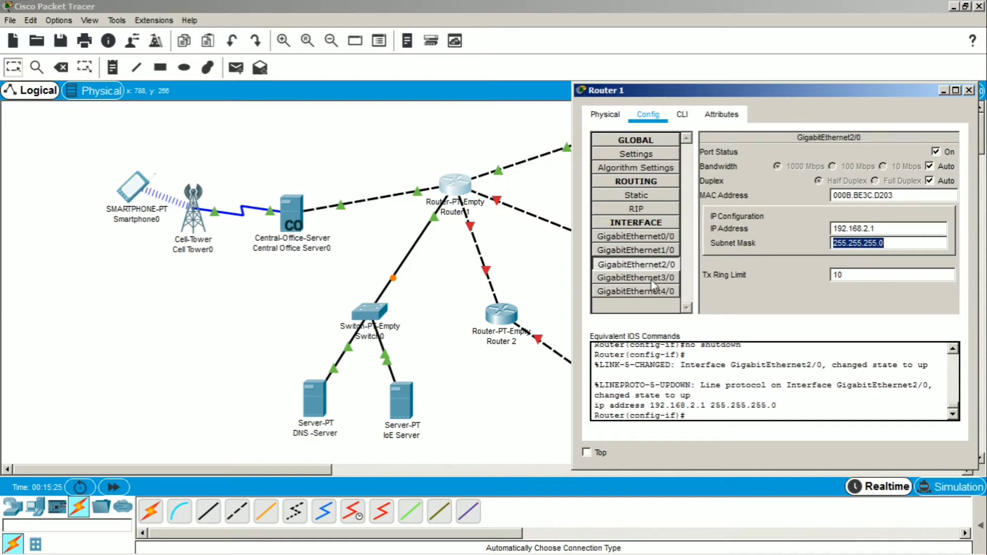
Turn on Router 1's GigabitEthernet3/0 port and assign it IP address 192.168.3.1 with subnet mask 255.255.255.0.
{"action": "left_click", "coordinate": [628, 278]}
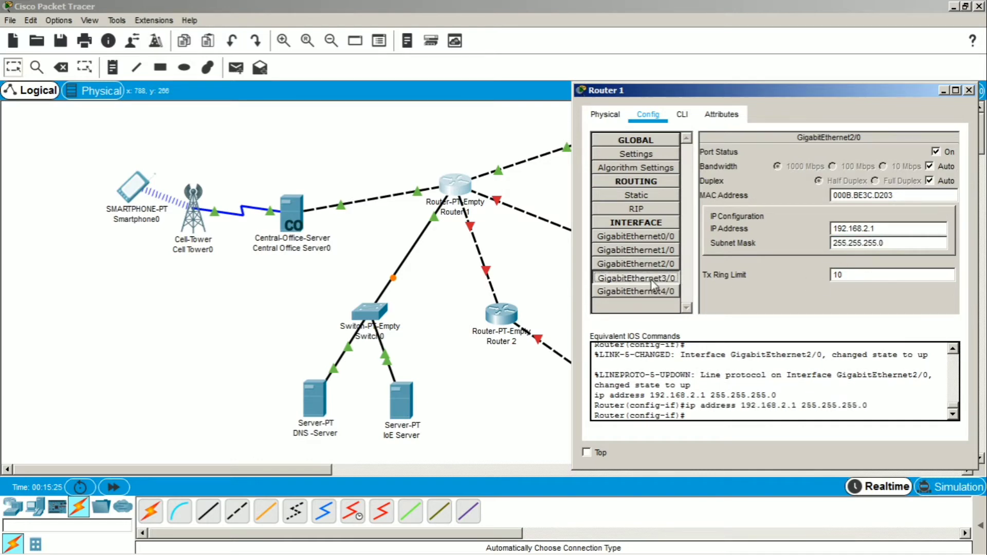
{"action": "left_click", "coordinate": [942, 153]}
{"action": "left_click_drag", "start_coordinate": [694, 93], "coordinate": [659, 110]}
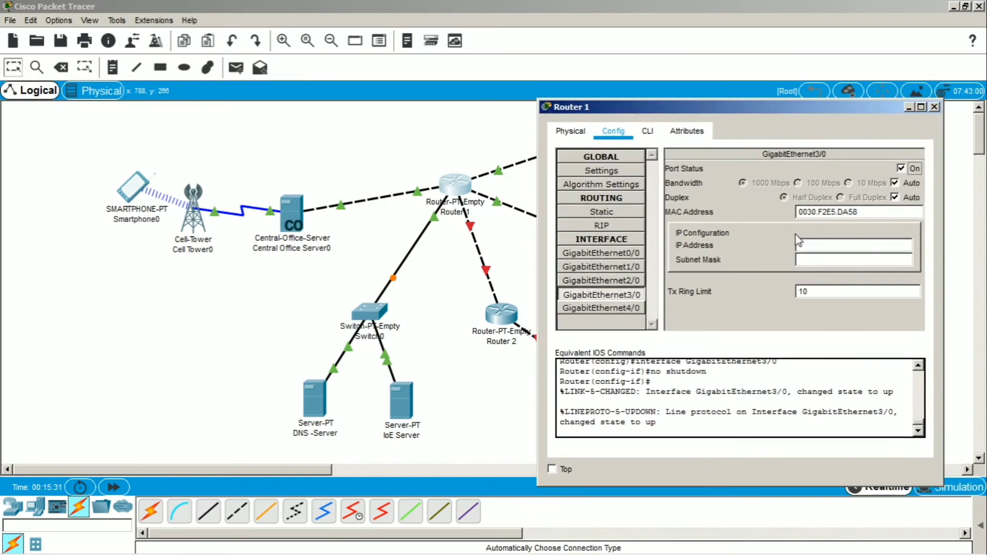
{"action": "left_click", "coordinate": [823, 245]}
{"action": "type", "text": "192.168.3.1"}
{"action": "key", "text": "Tab"}
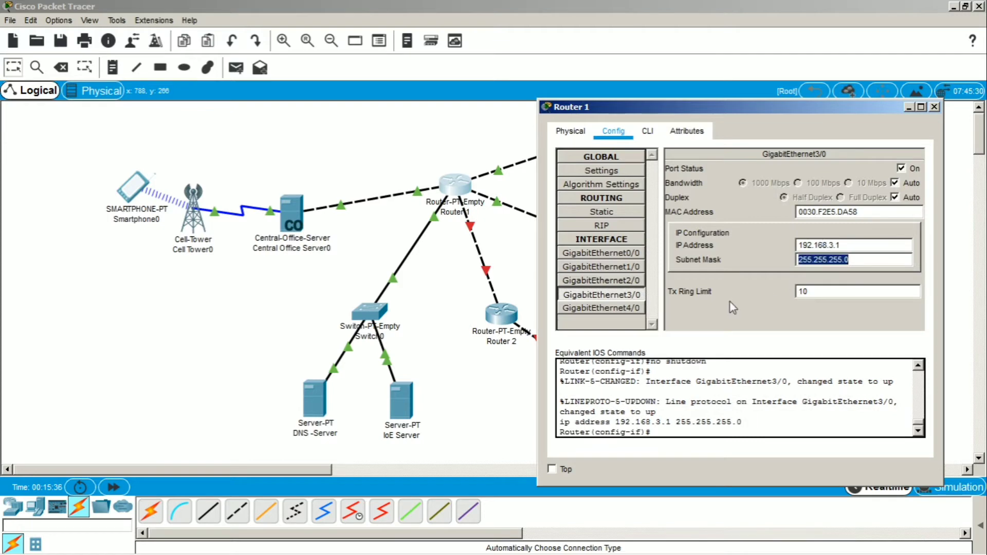
Turn on Router 1's GigabitEthernet4/0 port, assign it IP address 192.168.4.1 with subnet mask 255.255.255.0, and close the router's window.
{"action": "left_click", "coordinate": [603, 308]}
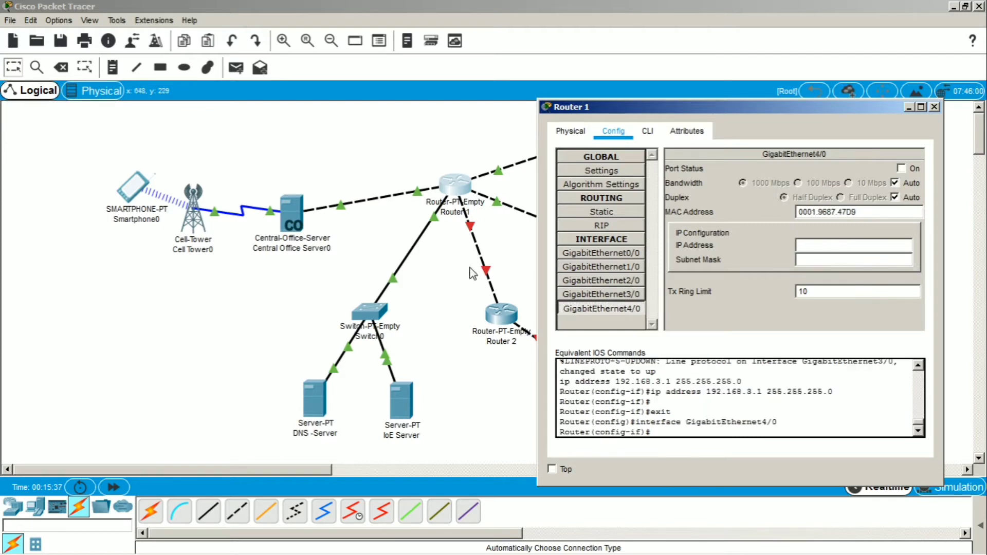
{"action": "left_click", "coordinate": [901, 168]}
{"action": "left_click", "coordinate": [838, 246]}
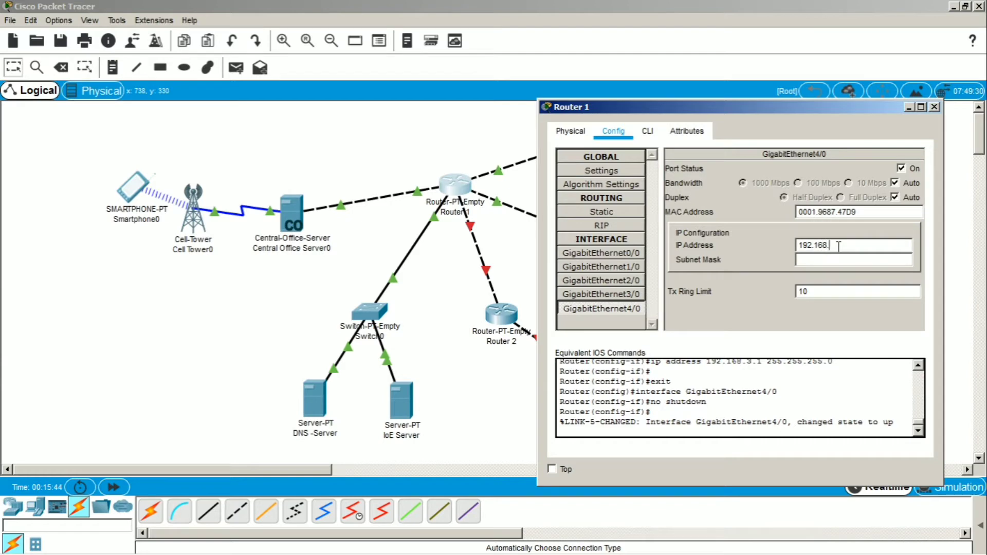
{"action": "type", "text": "192.168.4.1"}
{"action": "key", "text": "Tab"}
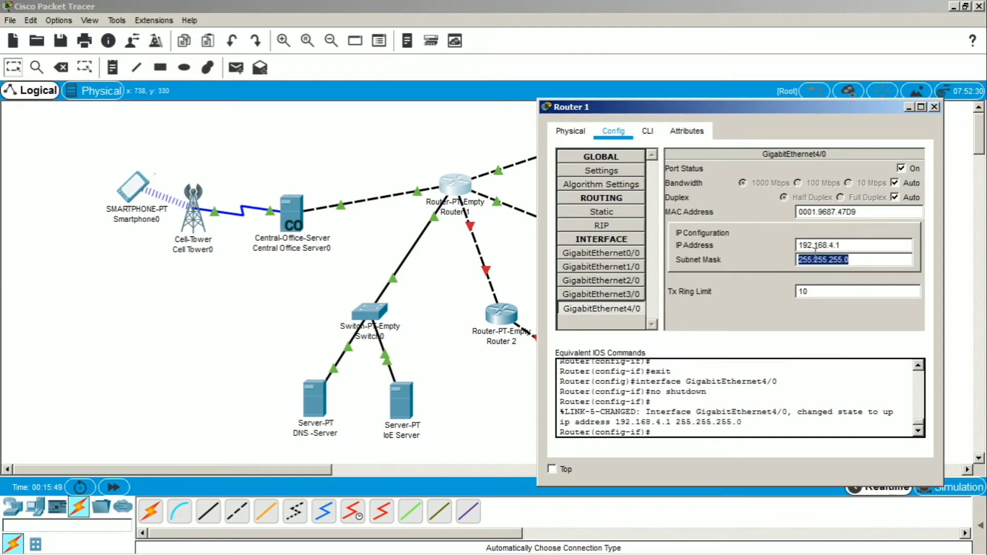
{"action": "left_click", "coordinate": [935, 106]}
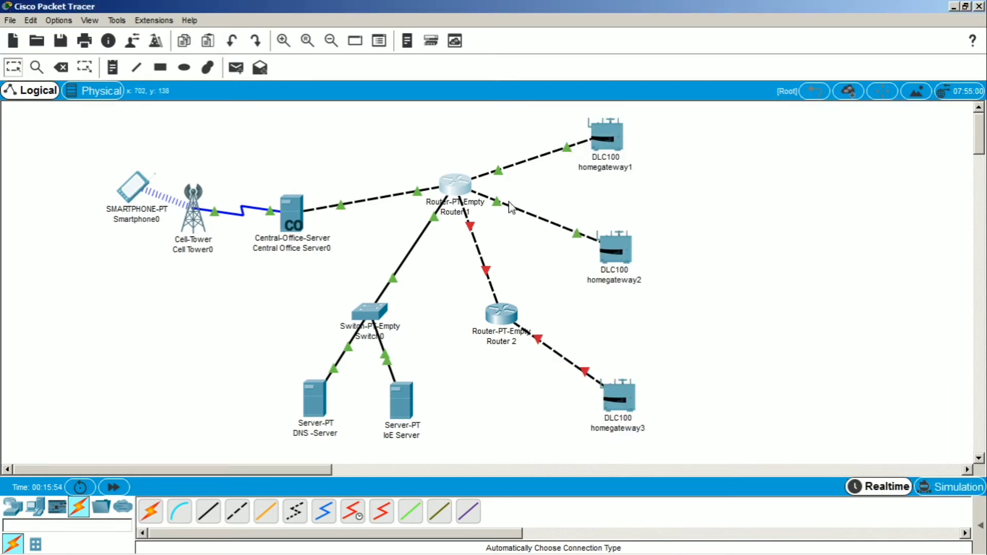
Turn on Router 2's GigabitEthernet0/0 port and assign it IP address 192.168.4.2 with subnet mask 255.255.255.0.
{"action": "left_click", "coordinate": [501, 313]}
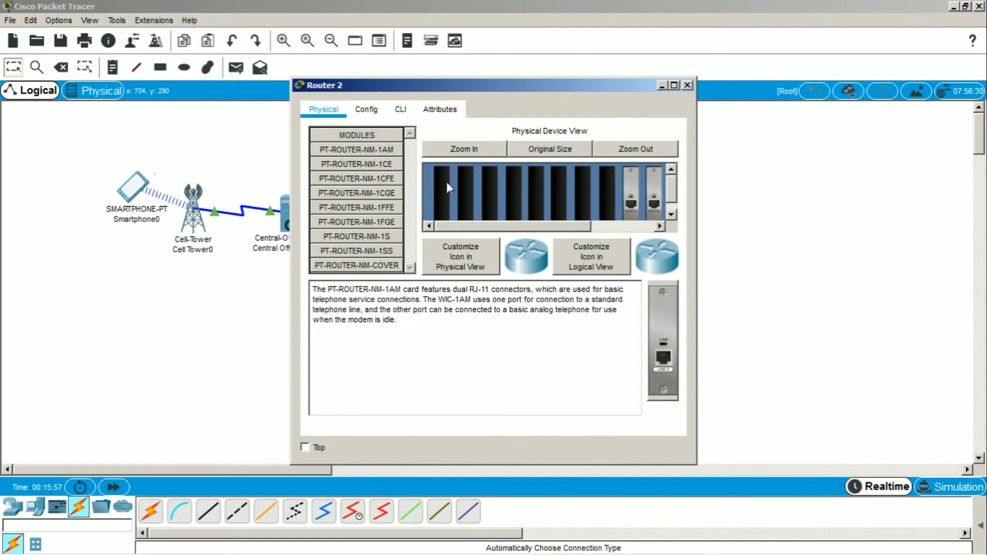
{"action": "left_click", "coordinate": [367, 109]}
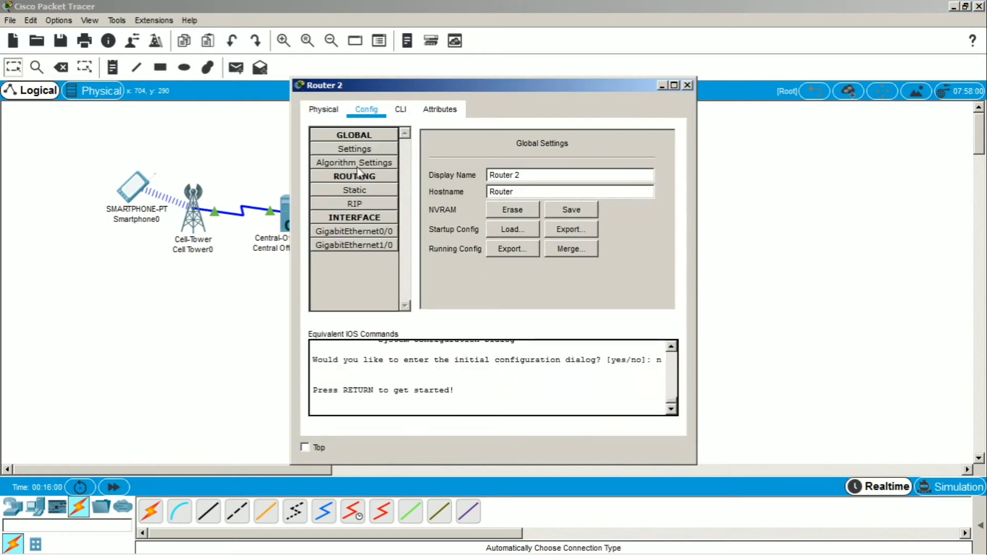
{"action": "left_click", "coordinate": [354, 232]}
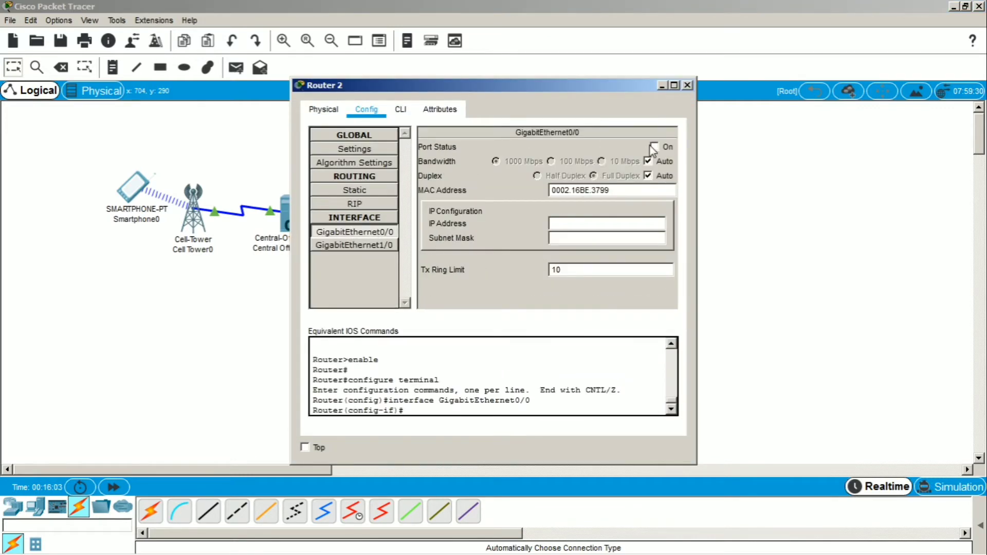
{"action": "left_click", "coordinate": [653, 147]}
{"action": "left_click_drag", "start_coordinate": [588, 88], "coordinate": [851, 84]}
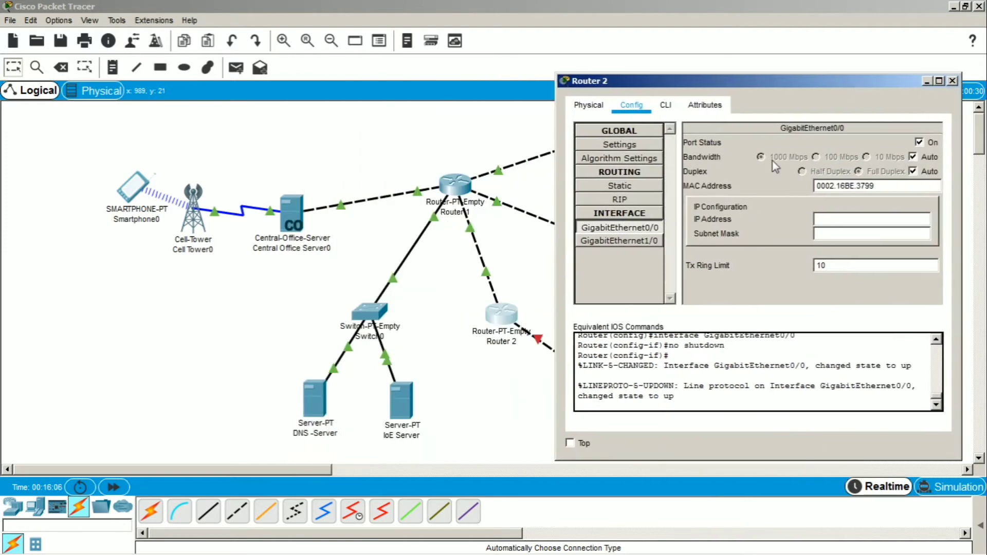
{"action": "left_click", "coordinate": [488, 275]}
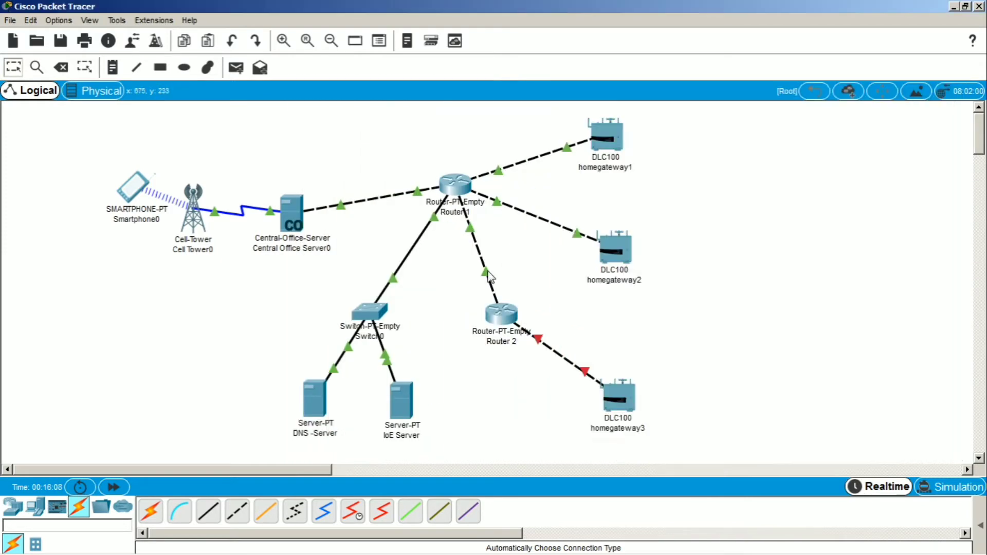
{"action": "mouse_move", "coordinate": [488, 272]}
{"action": "key", "text": "alt+Tab"}
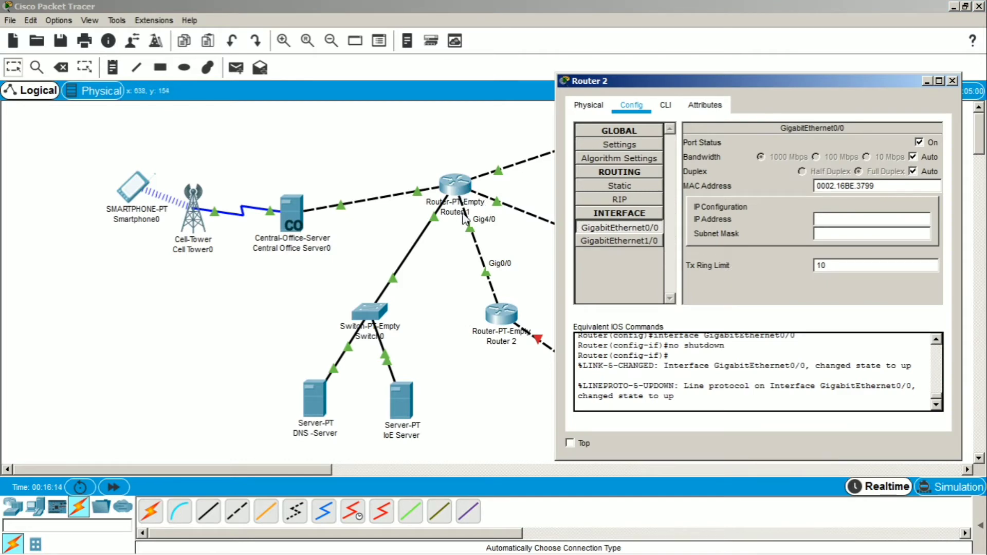
{"action": "left_click", "coordinate": [840, 224]}
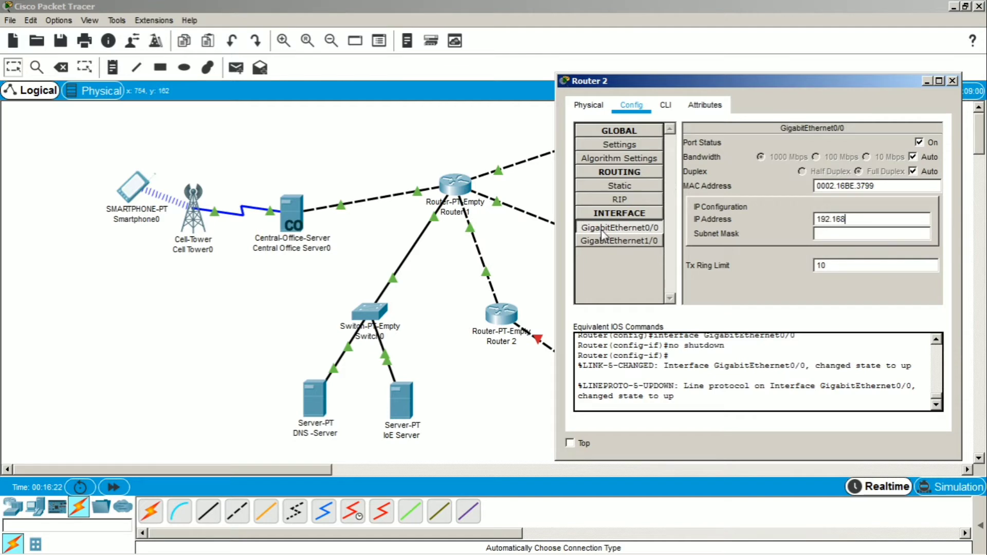
{"action": "key", "text": "Tab"}
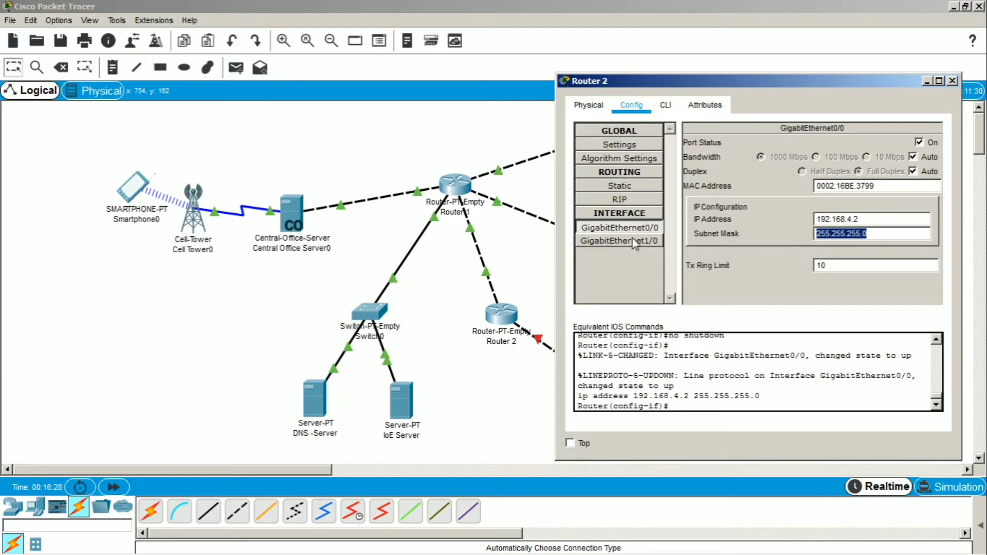
Turn on Router 2's GigabitEthernet1/0 port, assign it IP address 192.168.5.1 with subnet mask 255.255.255.0, and close the router's window.
{"action": "left_click", "coordinate": [619, 241]}
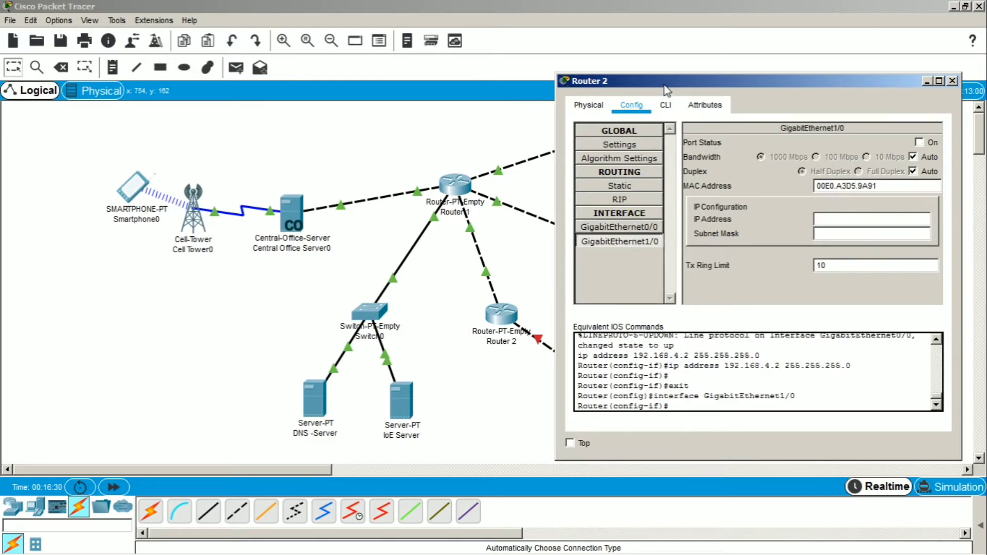
{"action": "left_click_drag", "start_coordinate": [665, 85], "coordinate": [642, 88]}
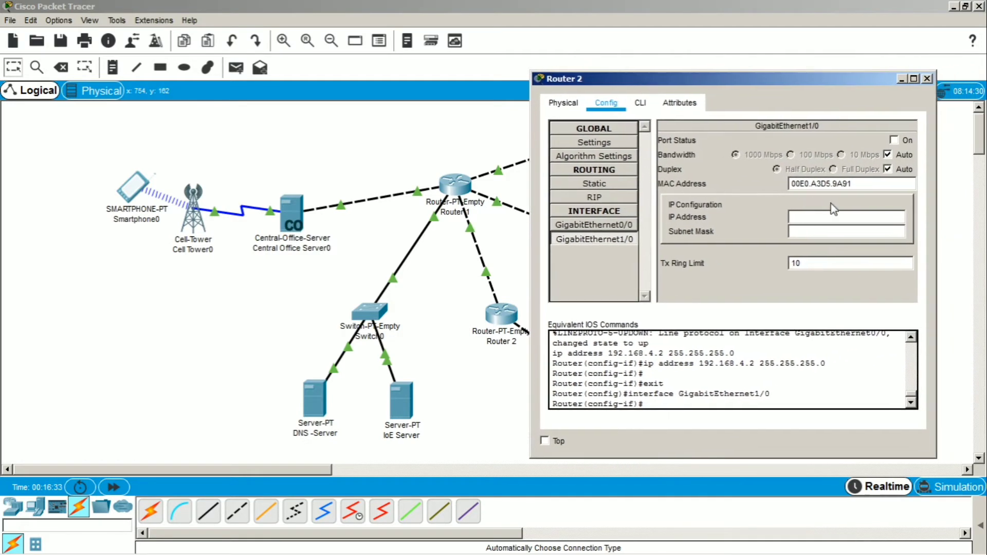
{"action": "left_click", "coordinate": [894, 140]}
{"action": "left_click", "coordinate": [861, 216]}
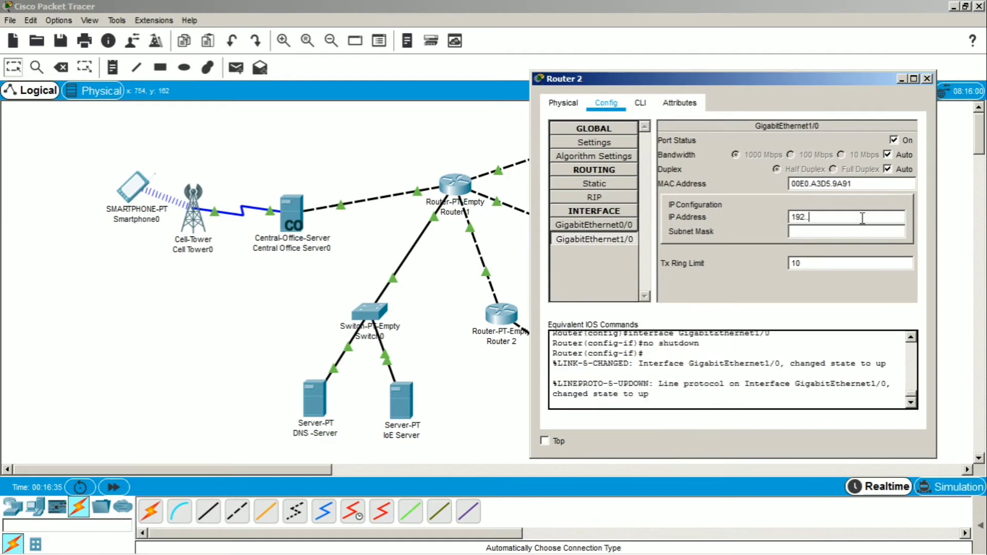
{"action": "type", "text": "192.168.5.1"}
{"action": "key", "text": "Tab"}
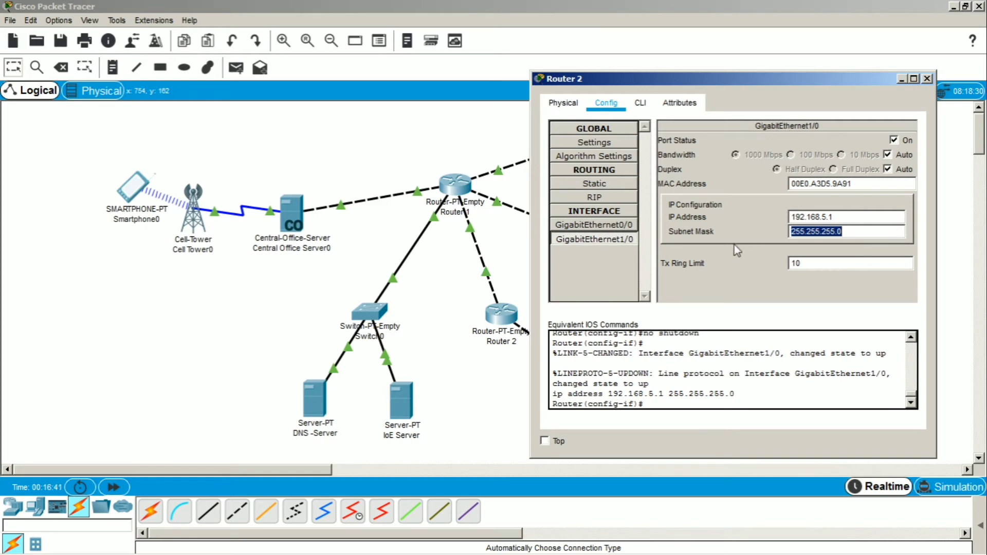
{"action": "left_click", "coordinate": [929, 79]}
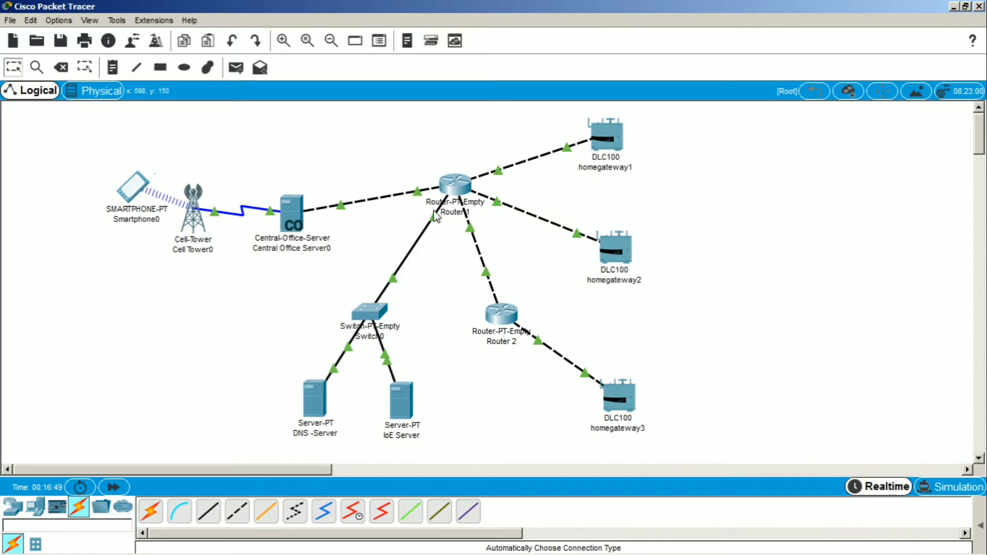
Open Router 1's command line and exit interface and global configuration modes back to the user-level Router> prompt.
{"action": "mouse_move", "coordinate": [429, 224]}
{"action": "left_click", "coordinate": [459, 191]}
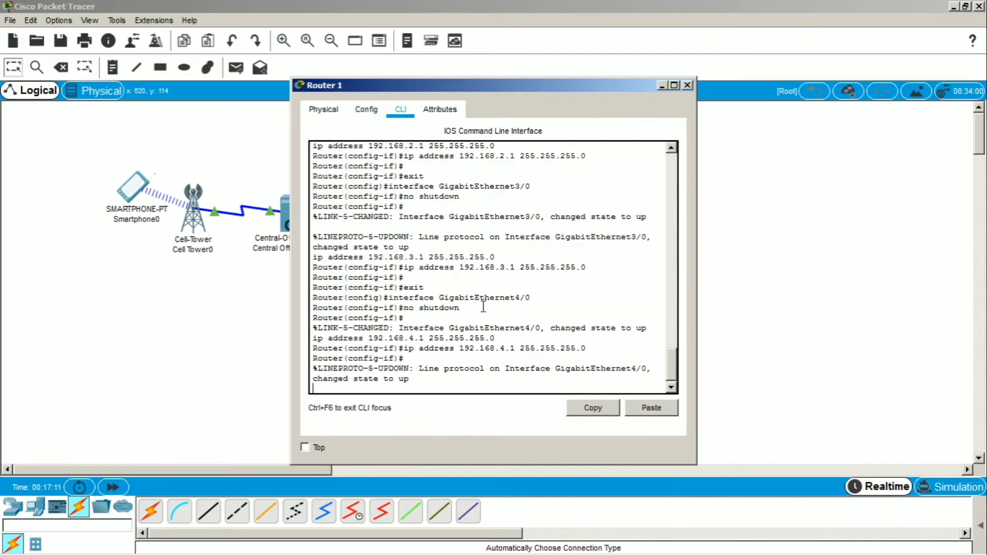
{"action": "type", "text": "ex"}
{"action": "key", "text": "Return"}
{"action": "type", "text": "ex"}
{"action": "key", "text": "Return"}
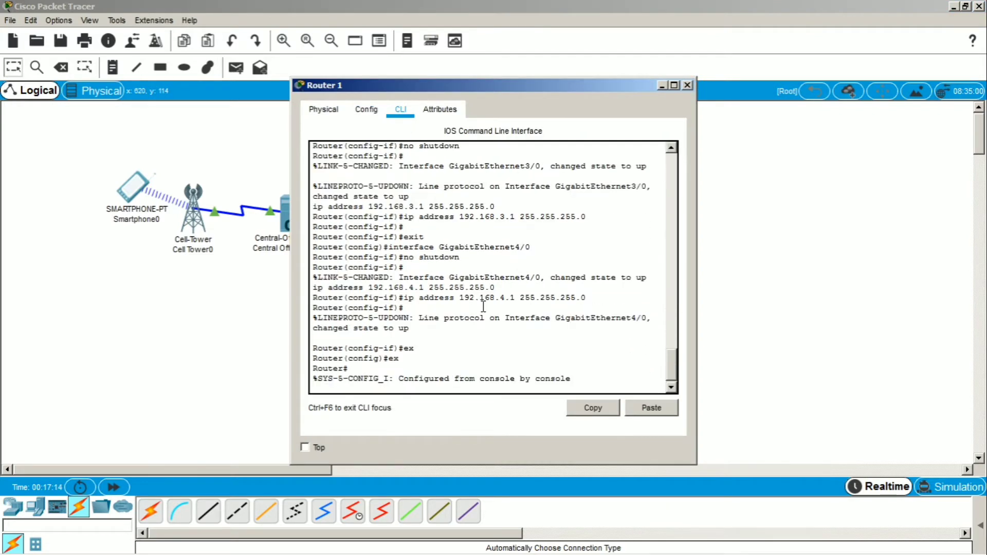
{"action": "type", "text": "e"}
{"action": "key", "text": "Return"}
{"action": "type", "text": "ex"}
{"action": "key", "text": "Return"}
{"action": "key", "text": "Return"}
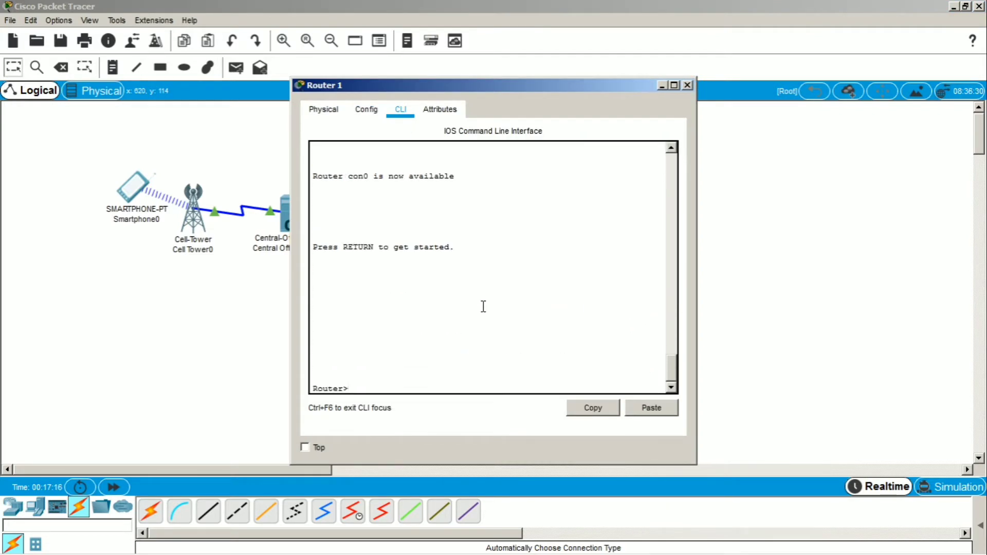
Enter privileged mode on Router 1 with enable, and start global configuration with config t.
{"action": "type", "text": "enable"}
{"action": "key", "text": "Return"}
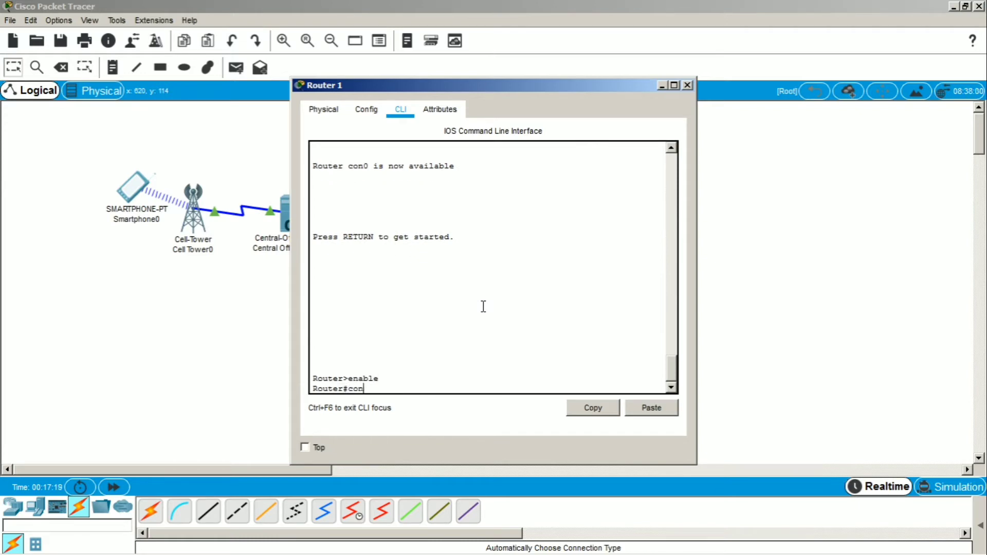
{"action": "type", "text": "config t"}
{"action": "key", "text": "Return"}
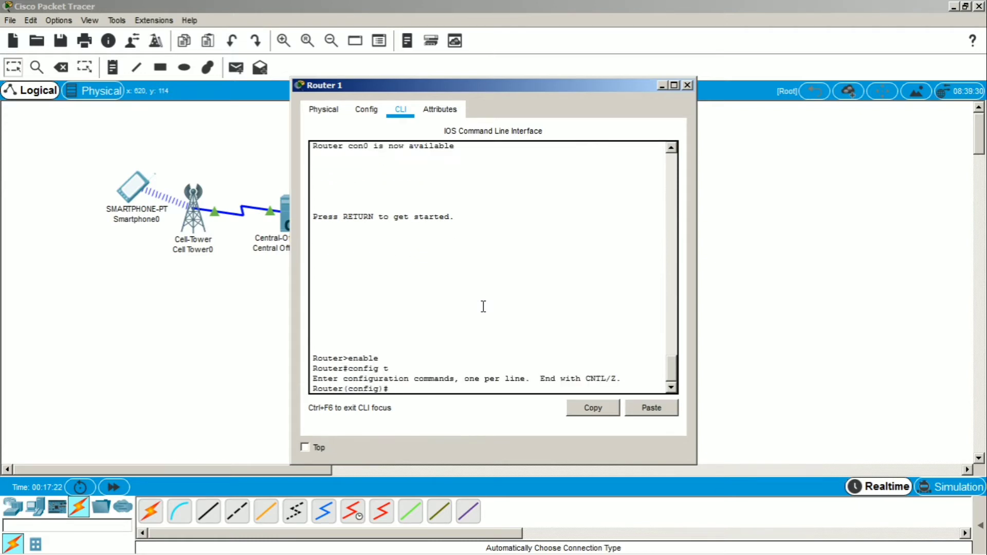
Create a DHCP pool named CELL on Router 1 with the command ip dhcp pool CELL.
{"action": "left_click_drag", "start_coordinate": [495, 89], "coordinate": [604, 69]}
{"action": "type", "text": "ip"}
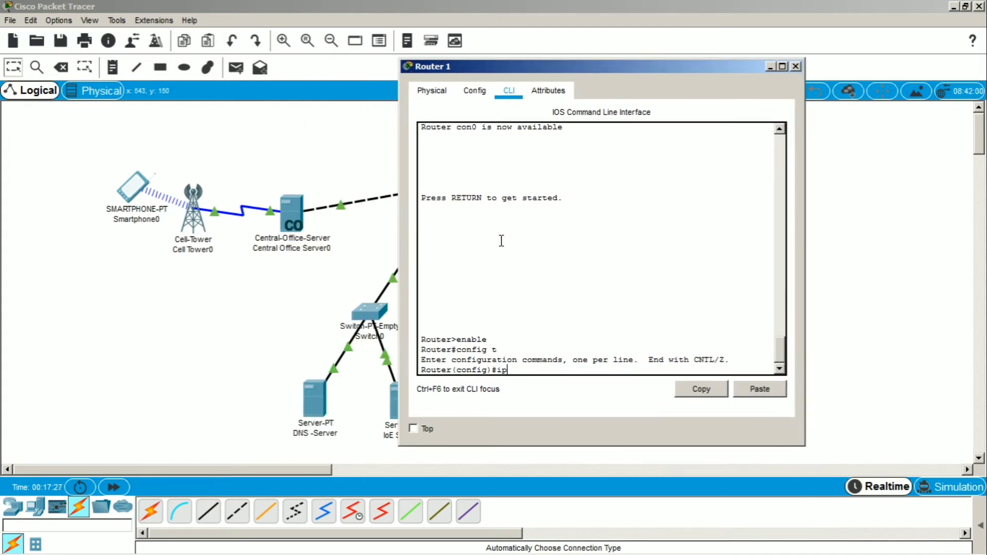
{"action": "type", "text": " dhcp poll CELL"}
{"action": "key", "text": "Return"}
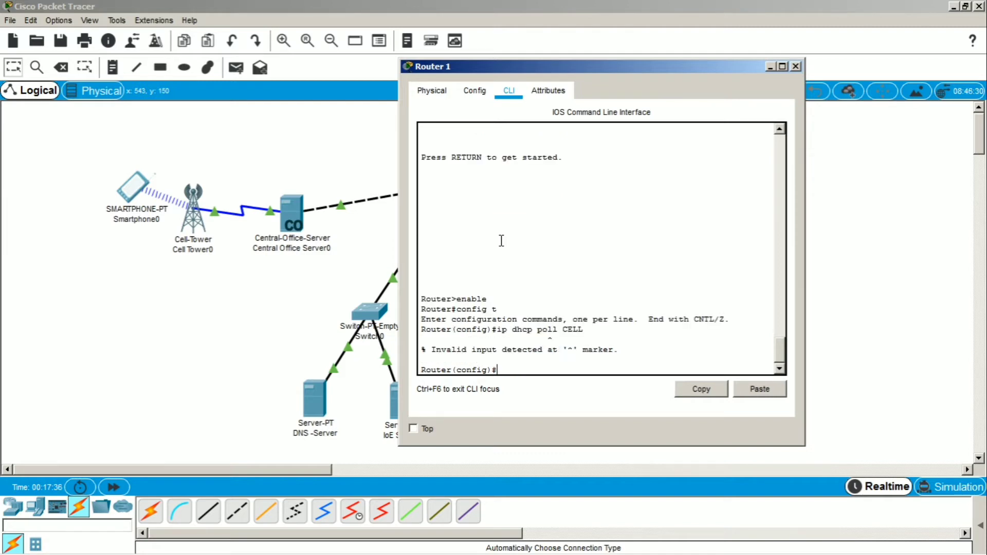
{"action": "key", "text": "Up"}
{"action": "key", "text": "Left"}
{"action": "key", "text": "Left"}
{"action": "key", "text": "Left"}
{"action": "key", "text": "Left"}
{"action": "key", "text": "Left"}
{"action": "key", "text": "Left"}
{"action": "key", "text": "BackSpace"}
{"action": "type", "text": "o"}
{"action": "key", "text": "Return"}
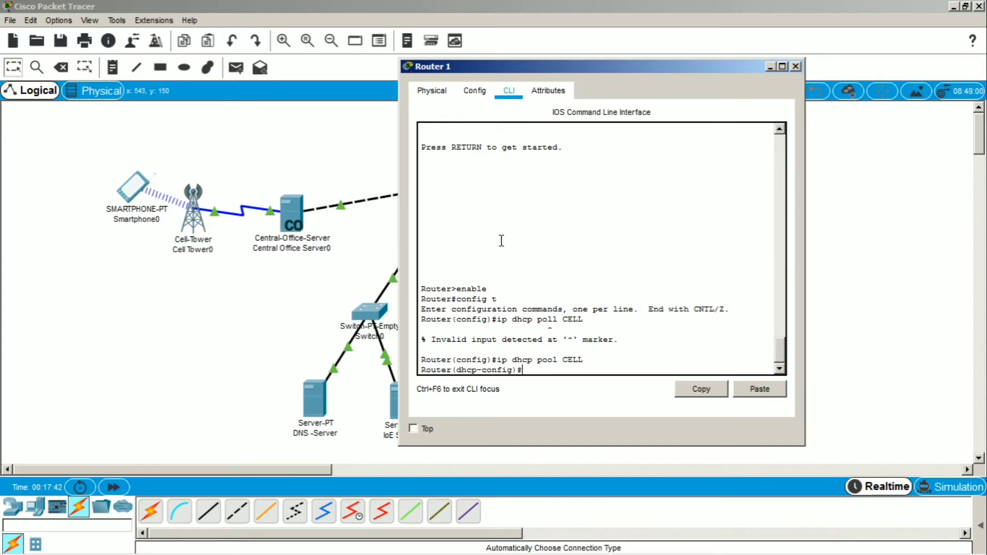
Set the CELL pool's network to 192.168.1.0 with subnet mask 255.255.255.0 and its default router to 192.168.1.1.
{"action": "type", "text": "network 192.168.1.0 25"}
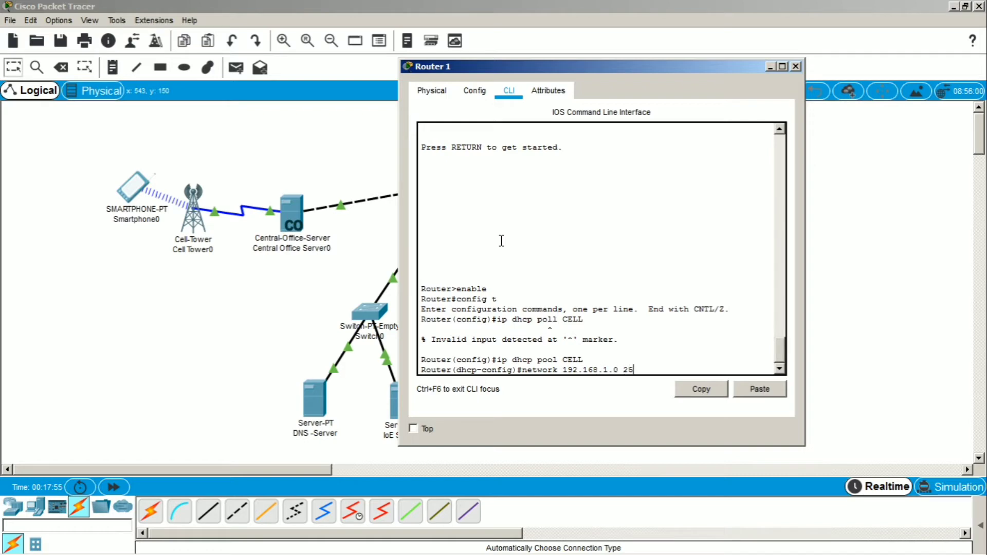
{"action": "type", "text": "5.255.255.0"}
{"action": "key", "text": "Return"}
{"action": "type", "text": "de"}
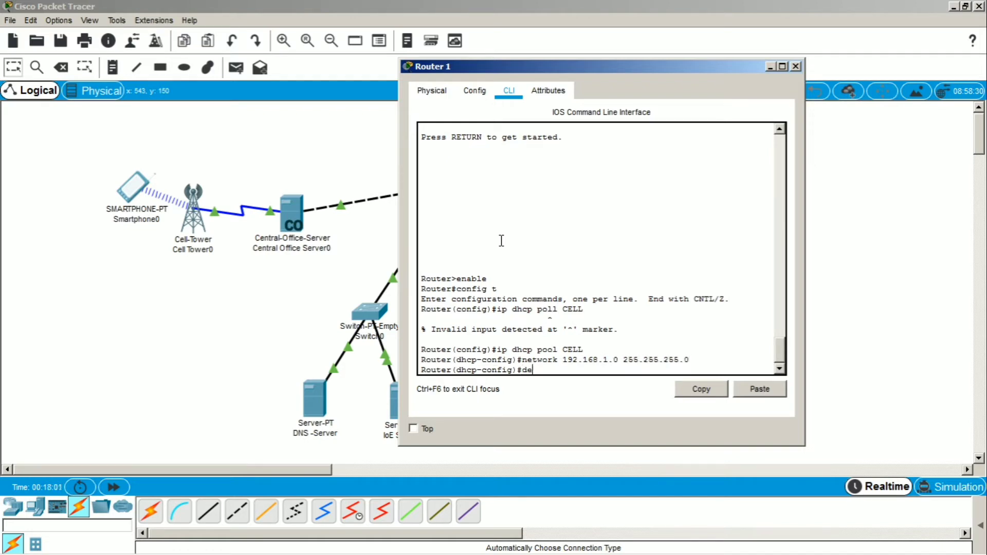
{"action": "type", "text": "fault-router 192.168.1.1"}
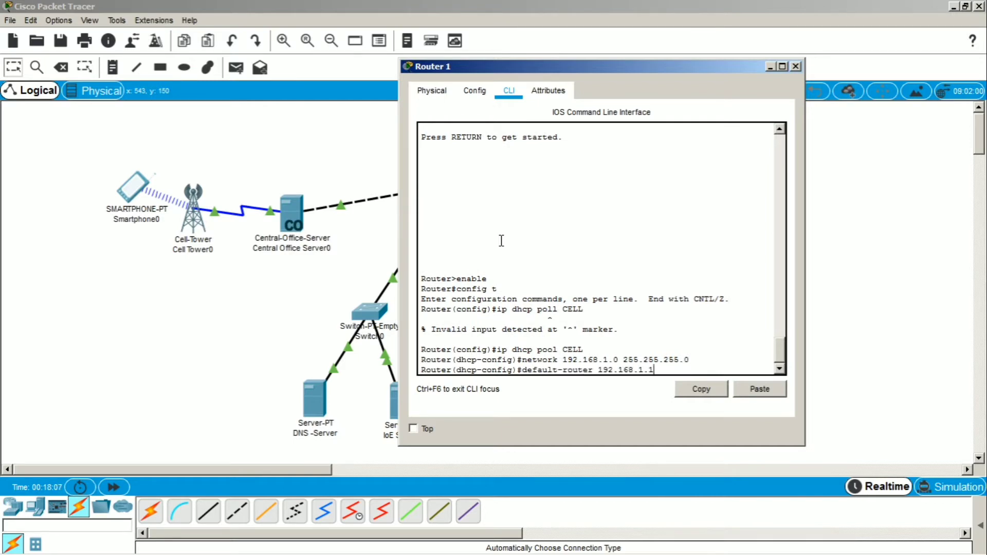
{"action": "key", "text": "Return"}
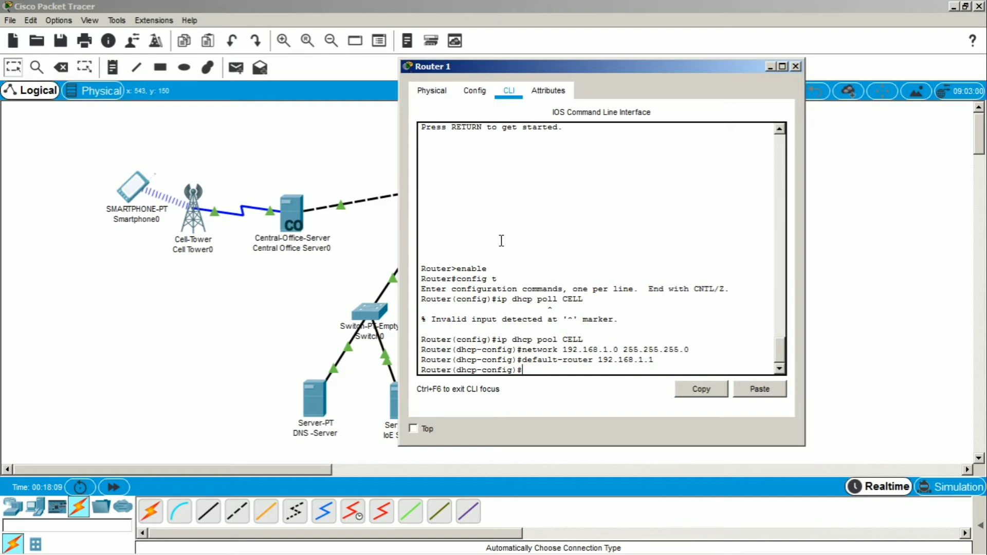
Set the CELL pool's DNS server to 10.0.0.254 and minimize Router 1's window.
{"action": "type", "text": "dns-server 10.0.0.254"}
{"action": "key", "text": "Return"}
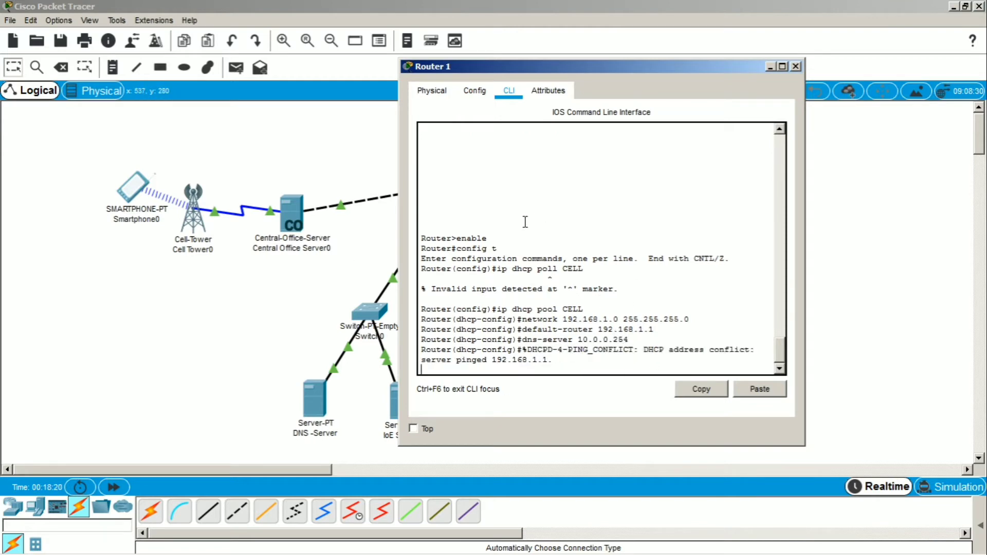
{"action": "key", "text": "Return"}
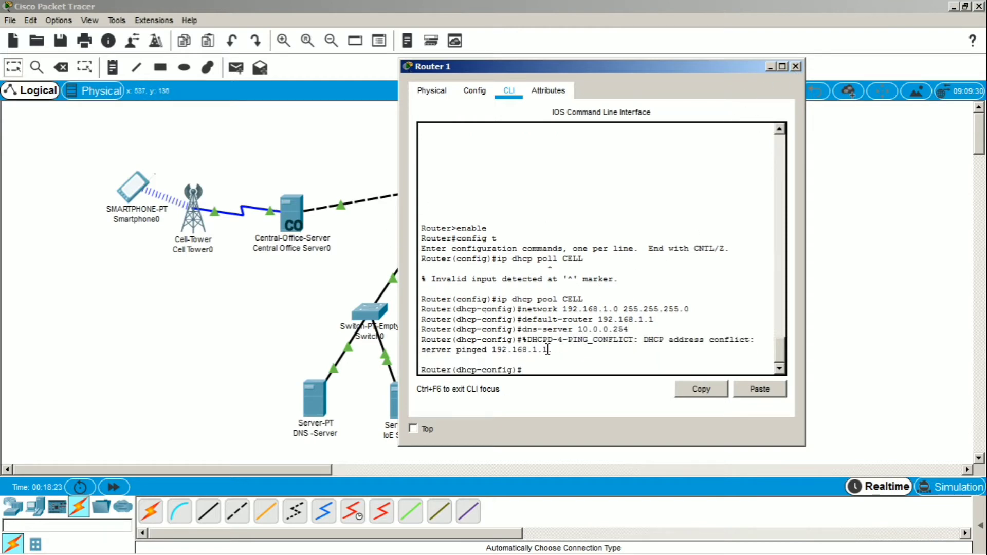
{"action": "left_click", "coordinate": [770, 68]}
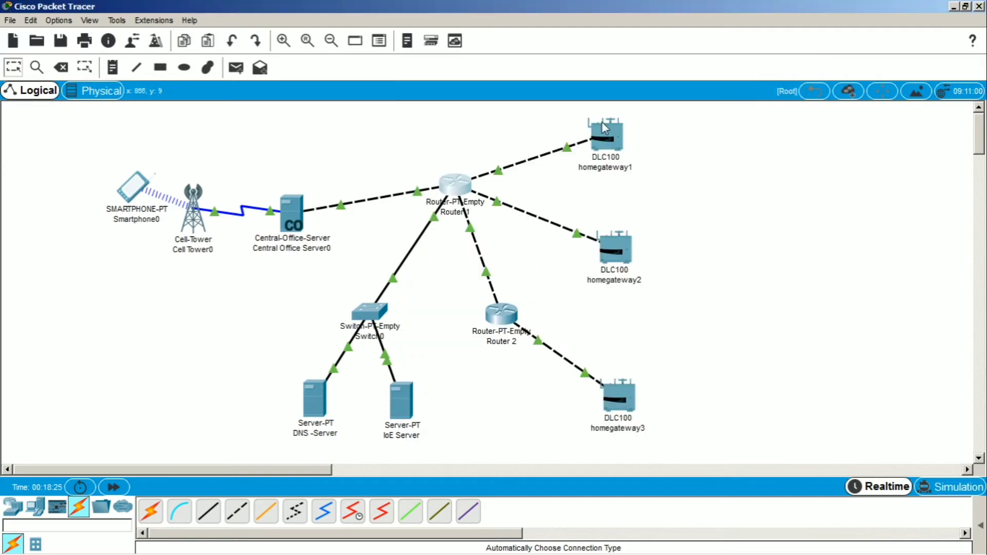
Switch Central Office Server0's backbone interface to static and back to DHCP to request an address, and close its window.
{"action": "left_click", "coordinate": [293, 211]}
{"action": "left_click", "coordinate": [360, 109]}
{"action": "left_click", "coordinate": [329, 194]}
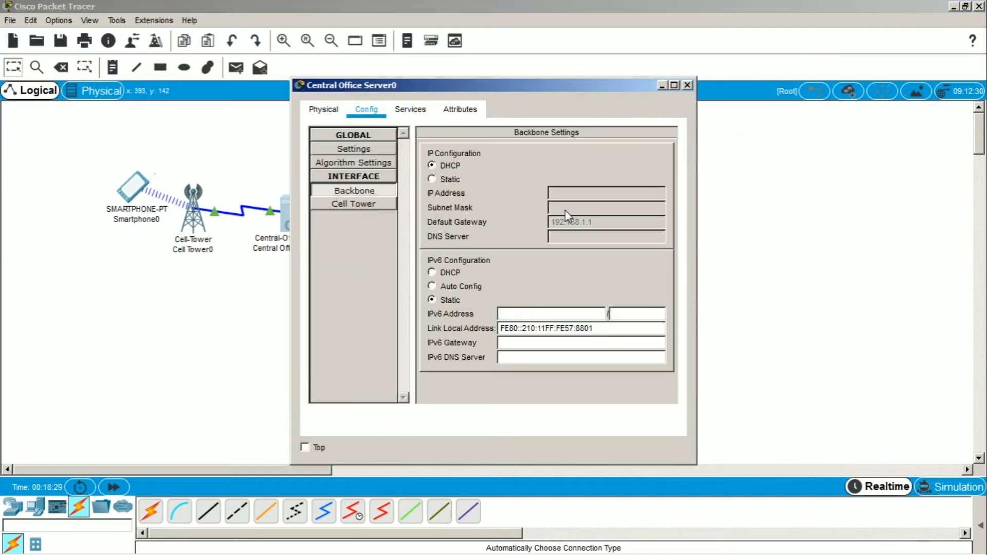
{"action": "left_click", "coordinate": [440, 177]}
{"action": "left_click", "coordinate": [449, 169]}
{"action": "left_click", "coordinate": [687, 86]}
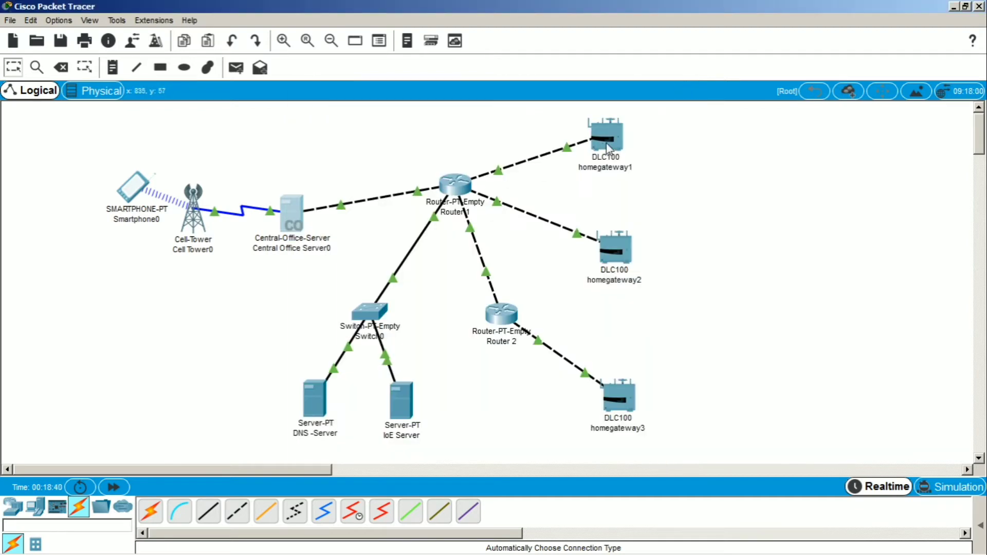
Return to Router 1's command line, create a DHCP pool named homegateway1, and set its network to 192.168.2.0 with mask 255.255.255.0.
{"action": "left_click", "coordinate": [455, 184]}
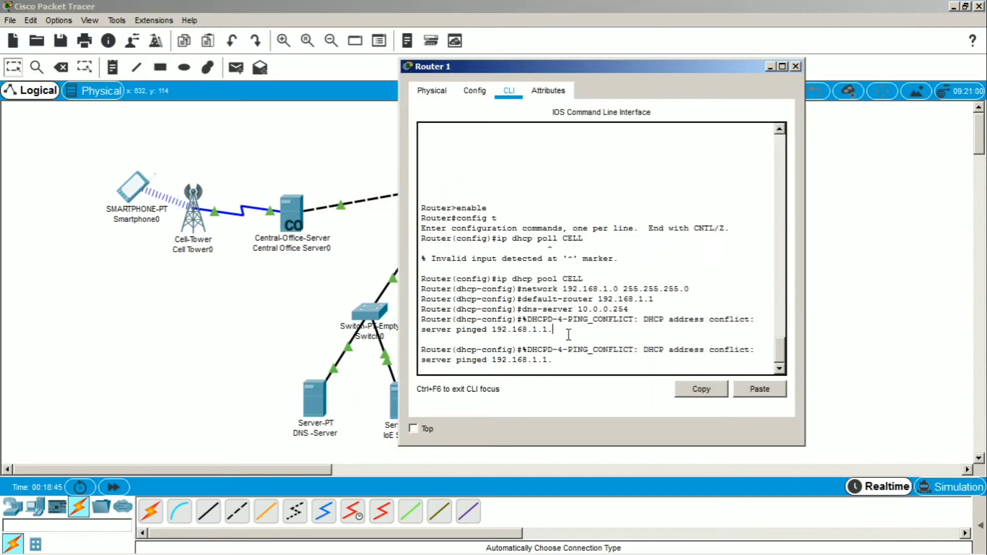
{"action": "key", "text": "Return"}
{"action": "type", "text": "ex"}
{"action": "key", "text": "Return"}
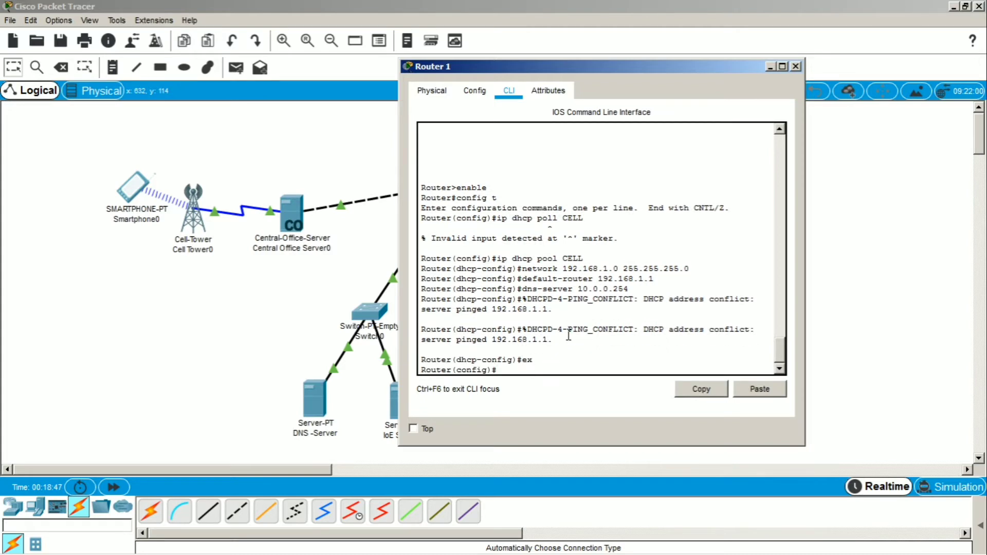
{"action": "type", "text": "ip dhcp pool homegateway1"}
{"action": "key", "text": "Return"}
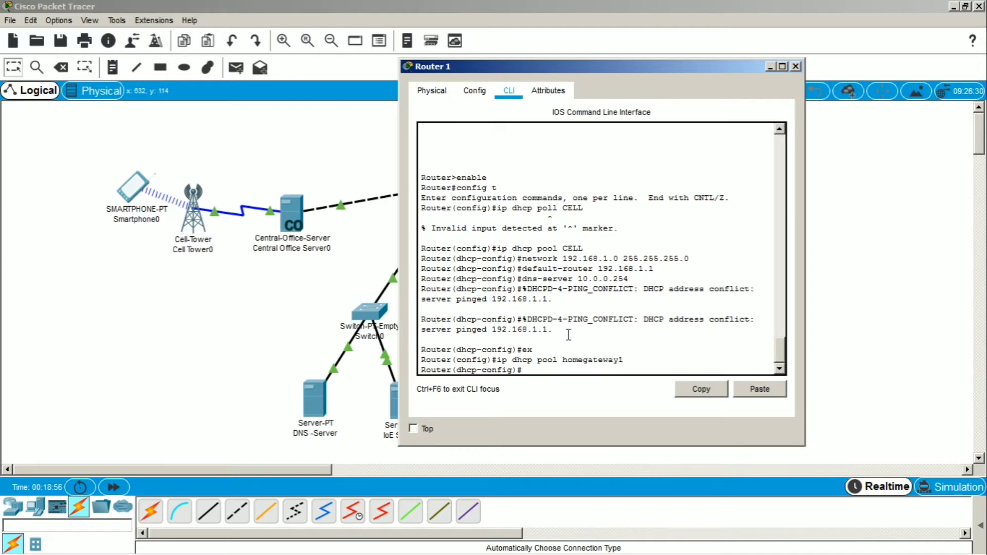
{"action": "type", "text": "network 192.168.2.0 255.255.255.0"}
{"action": "key", "text": "Return"}
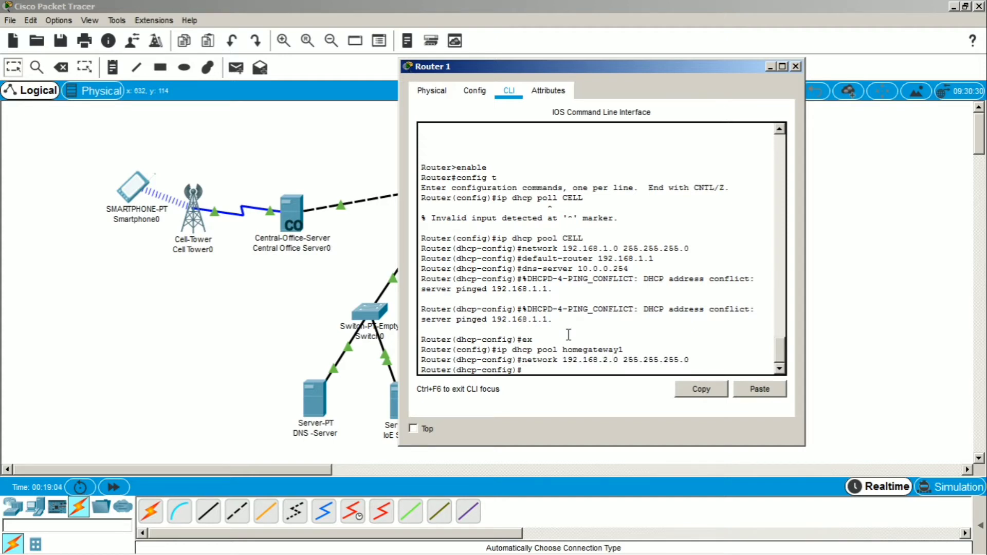
Try to set the homegateway1 pool's default router to 192.168.2.1.
{"action": "type", "text": "default-router 192.168.2.1%DHCPD-4-PING_CONFLICT:"}
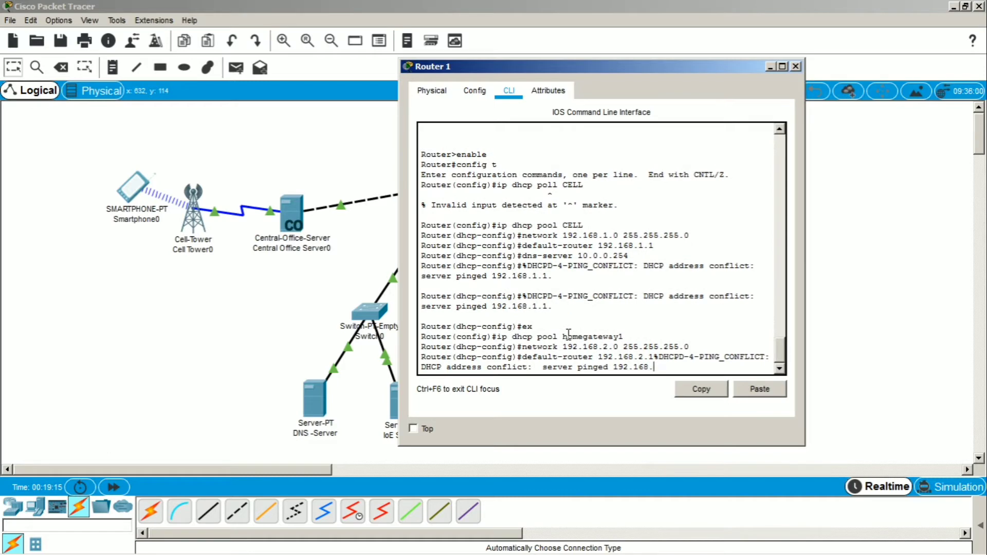
{"action": "key", "text": "BackSpace"}
{"action": "key", "text": "BackSpace"}
{"action": "key", "text": "BackSpace"}
{"action": "key", "text": "BackSpace"}
{"action": "key", "text": "BackSpace"}
{"action": "key", "text": "BackSpace"}
{"action": "key", "text": "BackSpace"}
{"action": "key", "text": "BackSpace"}
{"action": "key", "text": "BackSpace"}
{"action": "key", "text": "BackSpace"}
{"action": "key", "text": "BackSpace"}
{"action": "key", "text": "BackSpace"}
{"action": "key", "text": "BackSpace"}
{"action": "key", "text": "BackSpace"}
{"action": "key", "text": "BackSpace"}
{"action": "key", "text": "BackSpace"}
{"action": "key", "text": "BackSpace"}
{"action": "key", "text": "BackSpace"}
{"action": "key", "text": "BackSpace"}
{"action": "key", "text": "BackSpace"}
{"action": "key", "text": "Return"}
Re-enter the homegateway1 pool's network as 192.168.2.1 with subnet mask 255.255.255.0.
{"action": "key", "text": "Up"}
{"action": "key", "text": "Up"}
{"action": "key", "text": "Up"}
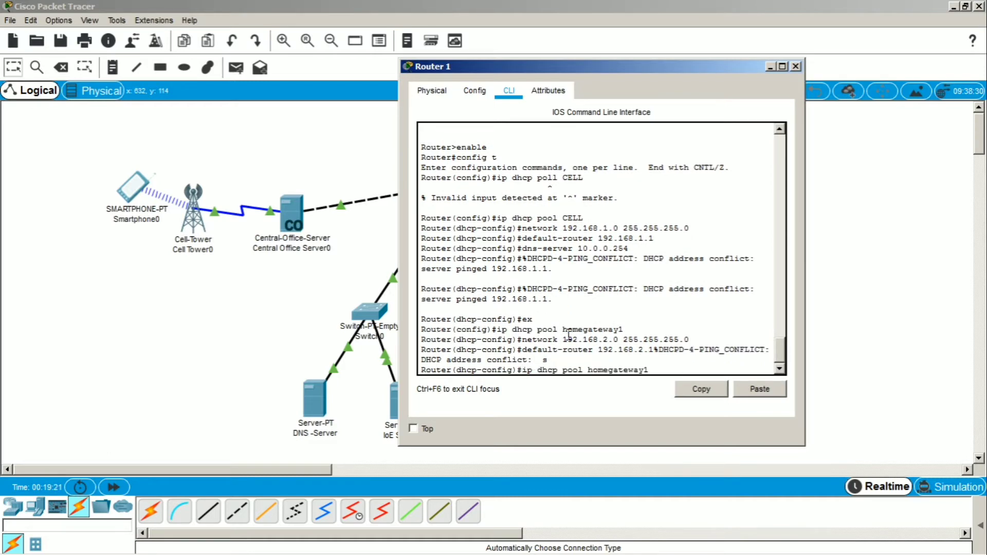
{"action": "key", "text": "Down"}
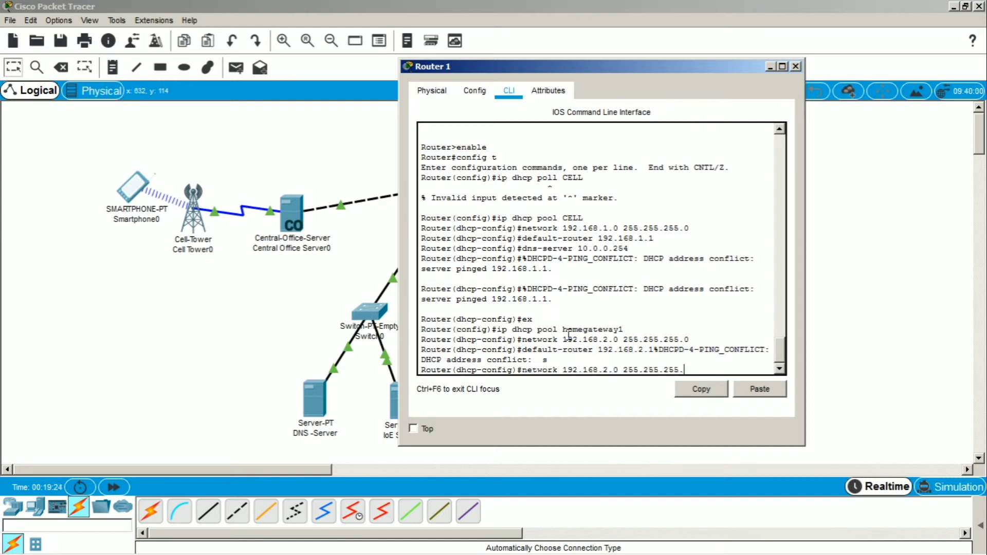
{"action": "key", "text": "BackSpace"}
{"action": "key", "text": "BackSpace"}
{"action": "key", "text": "BackSpace"}
{"action": "key", "text": "BackSpace"}
{"action": "key", "text": "BackSpace"}
{"action": "key", "text": "BackSpace"}
{"action": "key", "text": "BackSpace"}
{"action": "key", "text": "BackSpace"}
{"action": "key", "text": "BackSpace"}
{"action": "key", "text": "BackSpace"}
{"action": "key", "text": "BackSpace"}
{"action": "key", "text": "BackSpace"}
{"action": "key", "text": "Return"}
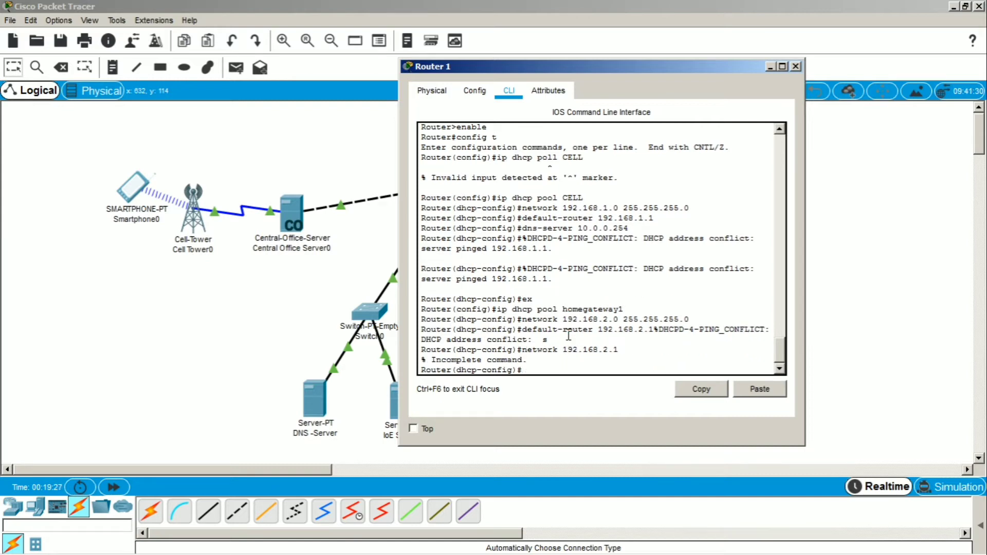
{"action": "key", "text": "Up"}
{"action": "type", "text": "255.255.255.0"}
{"action": "key", "text": "Return"}
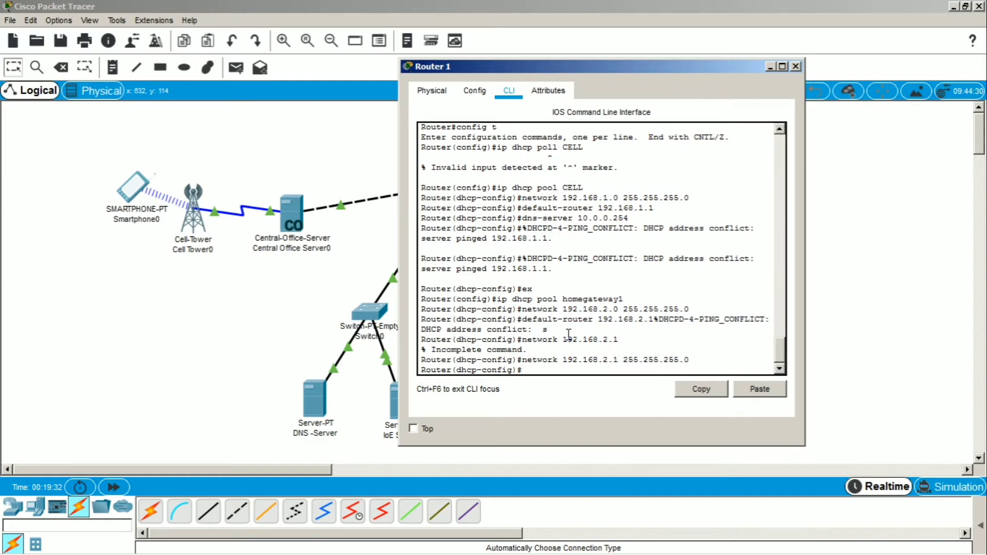
Set the homegateway1 pool's default router to 192.168.2.1 and DNS server to 10.0.0.254, and minimize Router 1's window.
{"action": "type", "text": "default-router 192.168.2.1"}
{"action": "key", "text": "Return"}
{"action": "type", "text": "dns"}
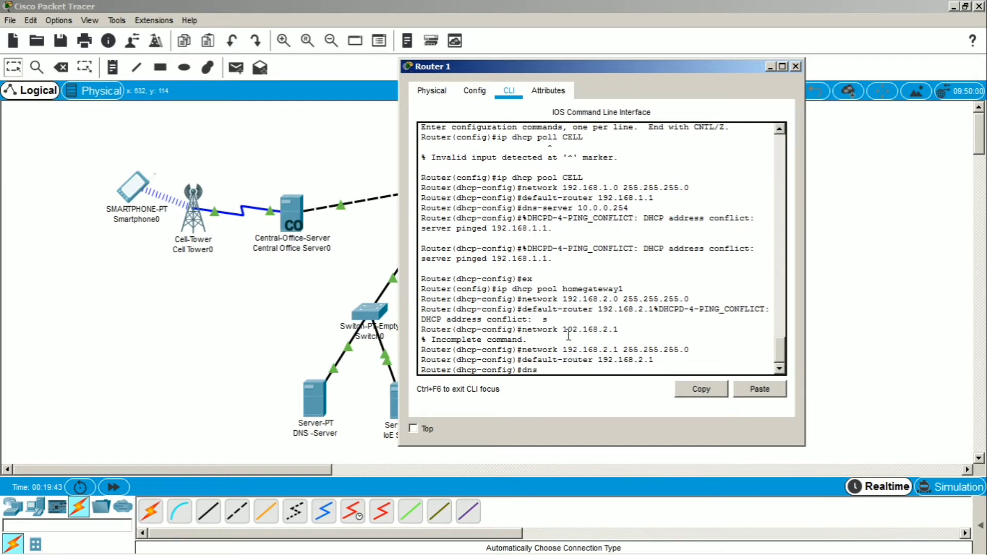
{"action": "type", "text": "-serd"}
{"action": "type", "text": "er 10.0.0.254"}
{"action": "key", "text": "Return"}
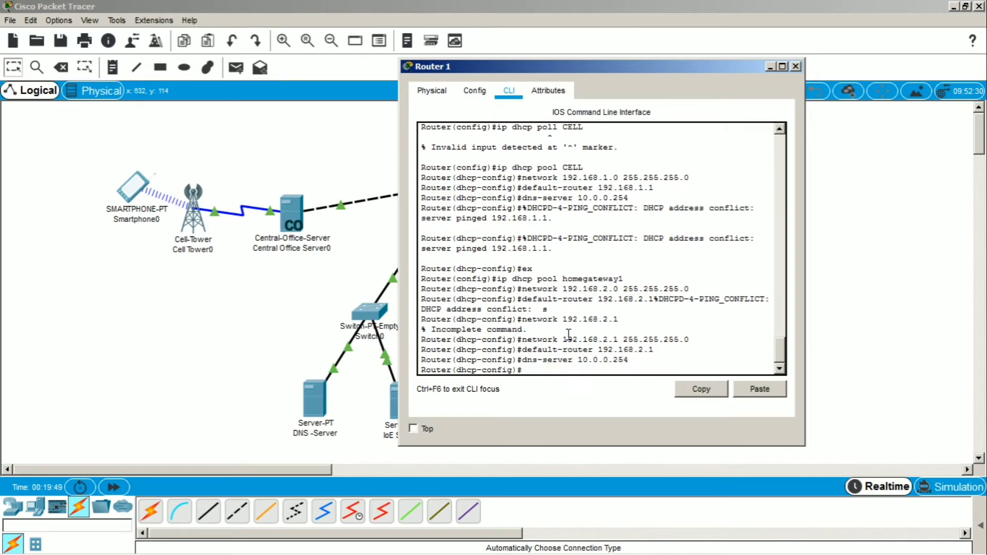
{"action": "left_click", "coordinate": [770, 67]}
Request a DHCP address for homegateway1's Internet interface and close its window.
{"action": "left_click", "coordinate": [604, 164]}
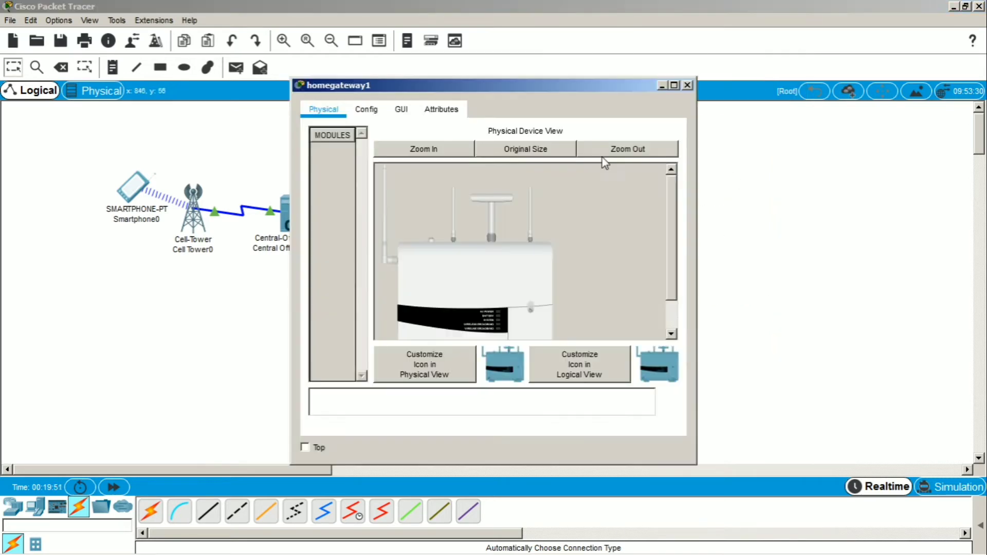
{"action": "left_click", "coordinate": [375, 111]}
{"action": "left_click", "coordinate": [360, 191]}
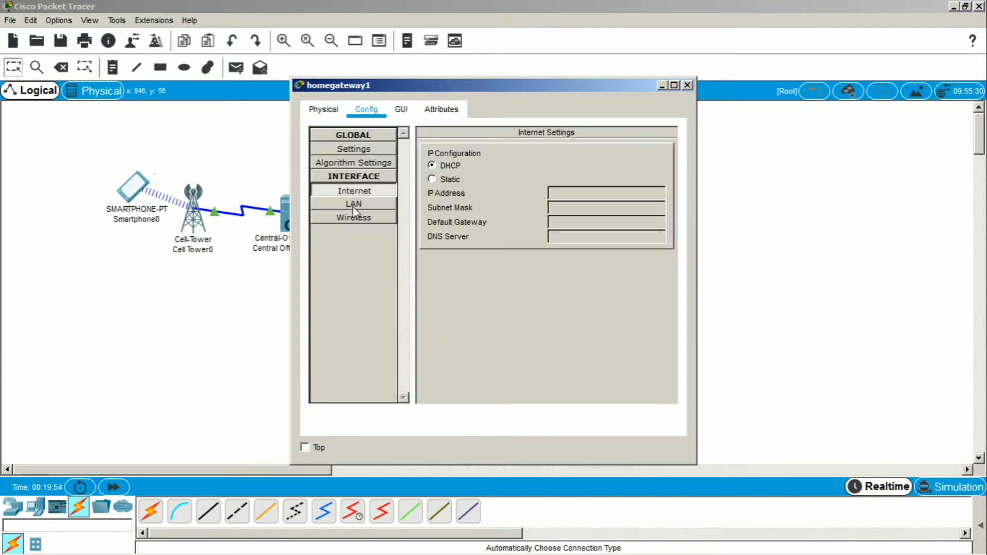
{"action": "left_click", "coordinate": [449, 165]}
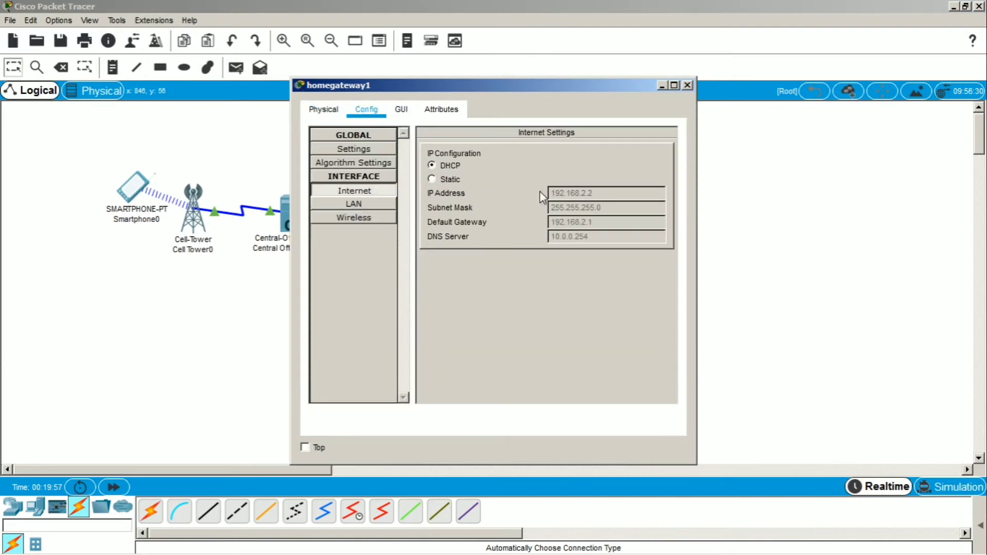
{"action": "left_click", "coordinate": [689, 85]}
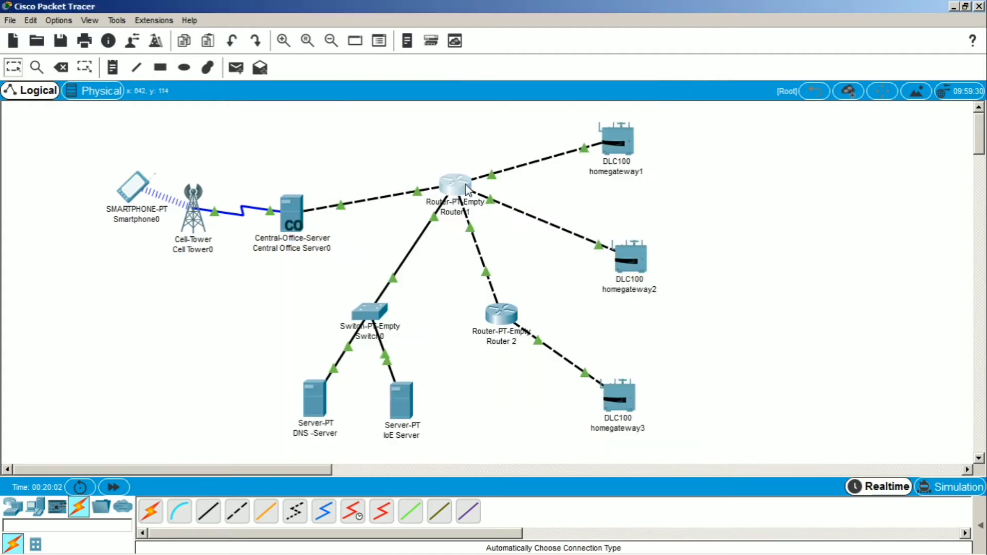
Reopen Router 1's command line, create a DHCP pool named homegateway2, and set its network to 192.168.3.0 with mask 255.255.255.0.
{"action": "left_click", "coordinate": [452, 188]}
{"action": "key", "text": "Return"}
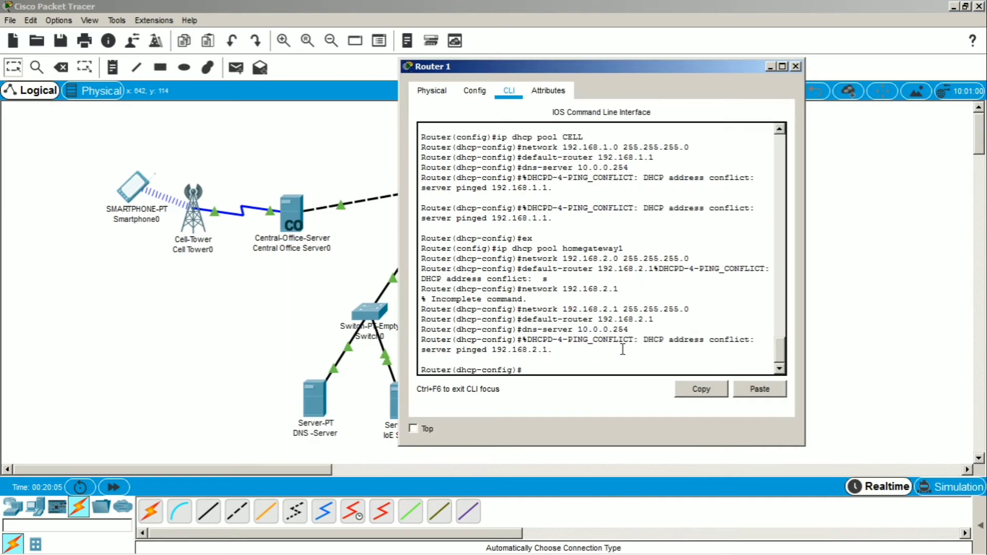
{"action": "type", "text": "ex"}
{"action": "key", "text": "Return"}
{"action": "type", "text": "ip d"}
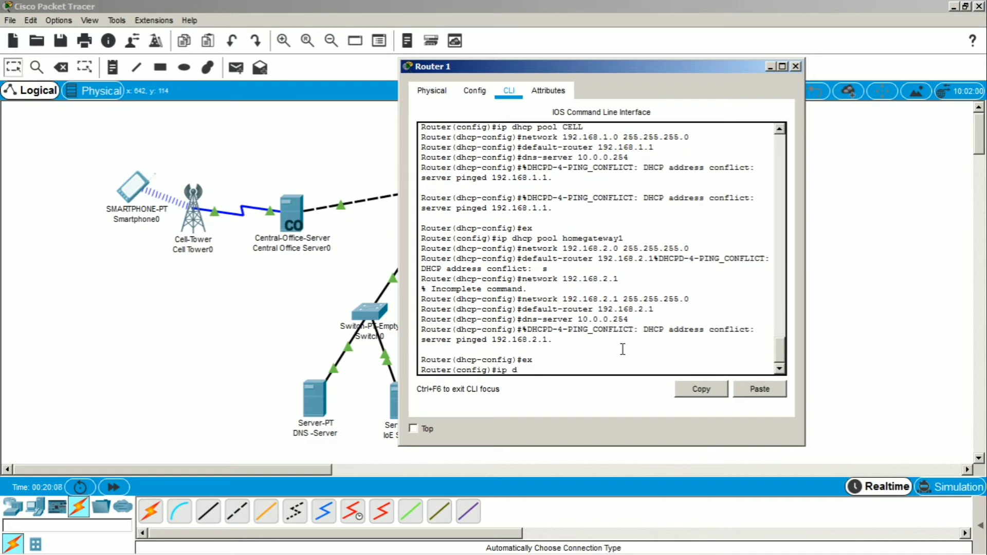
{"action": "type", "text": "hcp pool homegateway2"}
{"action": "key", "text": "Return"}
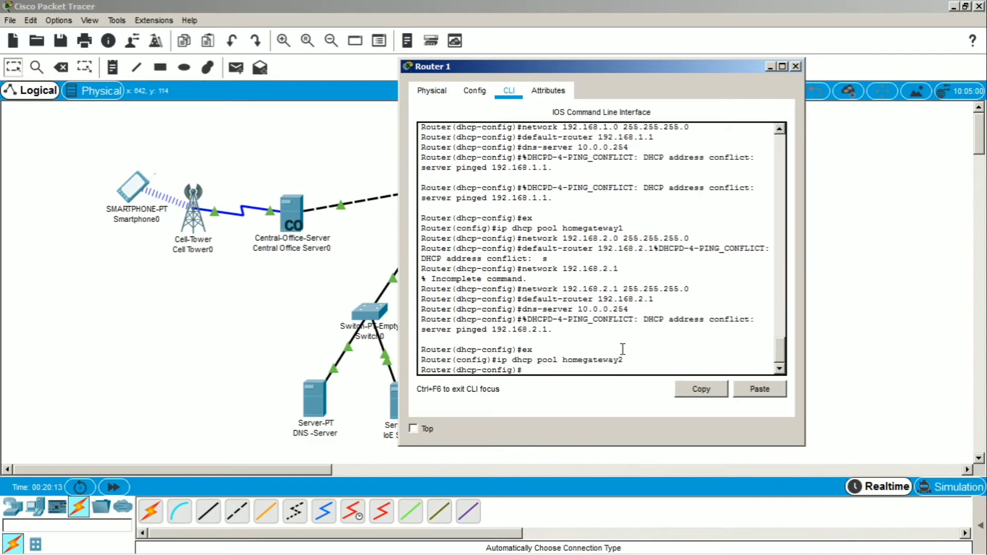
{"action": "type", "text": "network 192.168.3.0 255.255.255.0"}
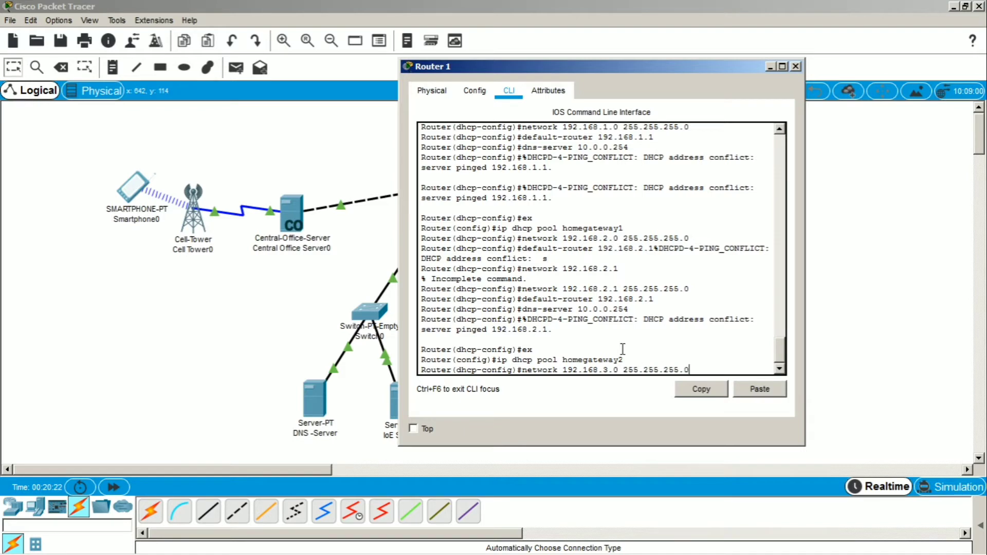
{"action": "key", "text": "Return"}
Try to enter a default-router command for the homegateway2 pool.
{"action": "type", "text": "defaul"}
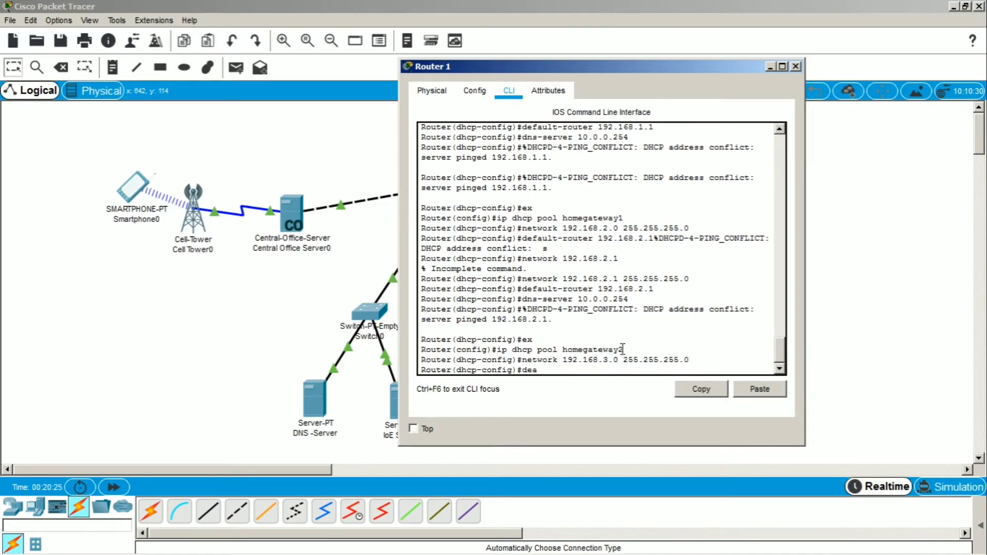
{"action": "type", "text": "t-router 192,"}
{"action": "type", "text": ".1"}
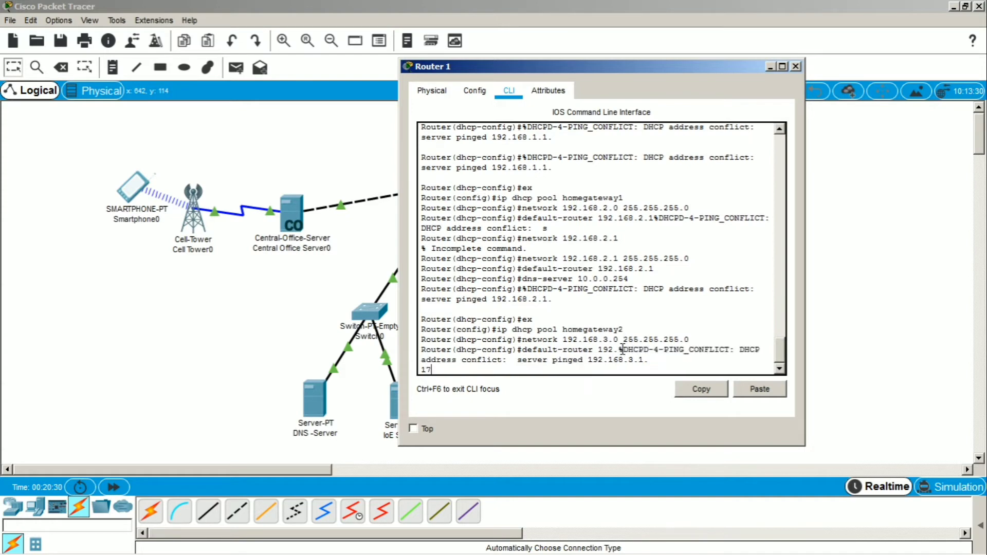
{"action": "type", "text": "7"}
{"action": "key", "text": "Up"}
{"action": "key", "text": "Down"}
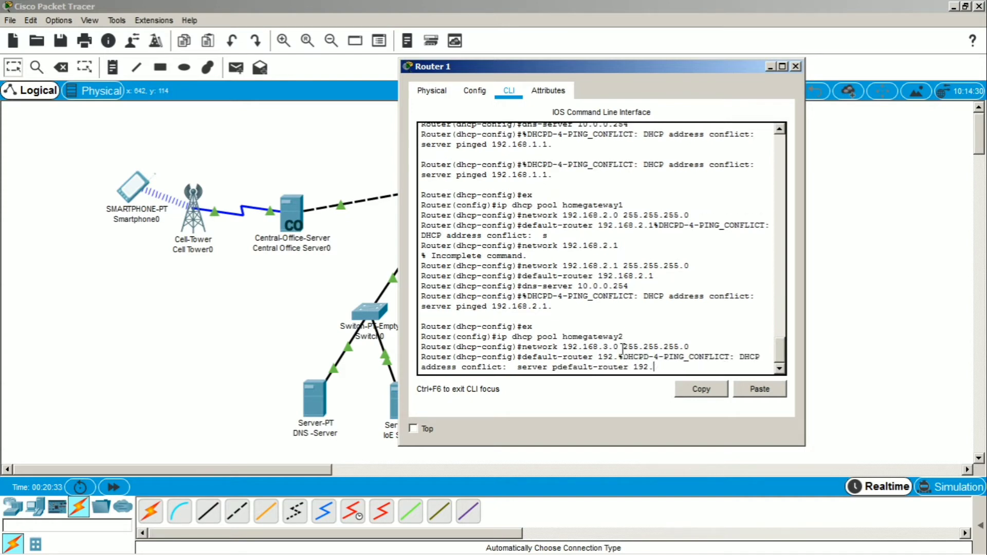
{"action": "key", "text": "Return"}
Set the homegateway2 pool's default router to 192.168.3.1.
{"action": "key", "text": "Up"}
{"action": "type", "text": "168"}
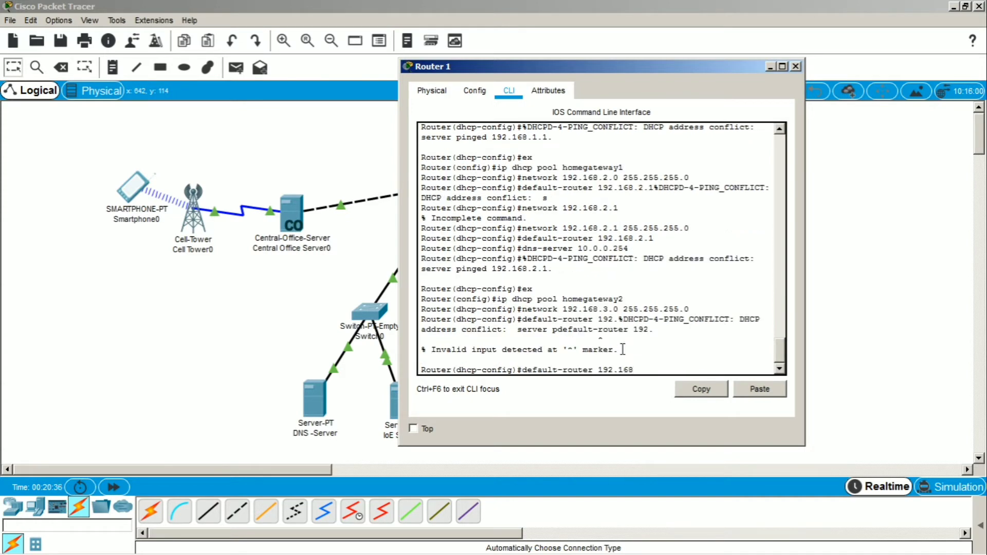
{"action": "type", "text": ".3.1"}
{"action": "key", "text": "Return"}
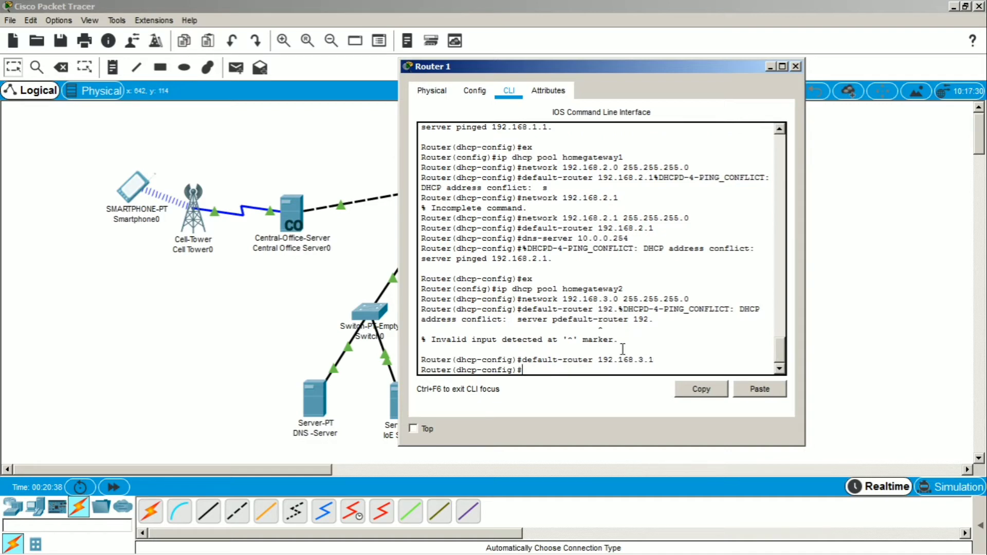
Set the homegateway2 pool's DNS server to 10.0.0.254, exit the pool configuration, and close Router 1's window.
{"action": "type", "text": "dns-server 10.0.0.254"}
{"action": "key", "text": "Return"}
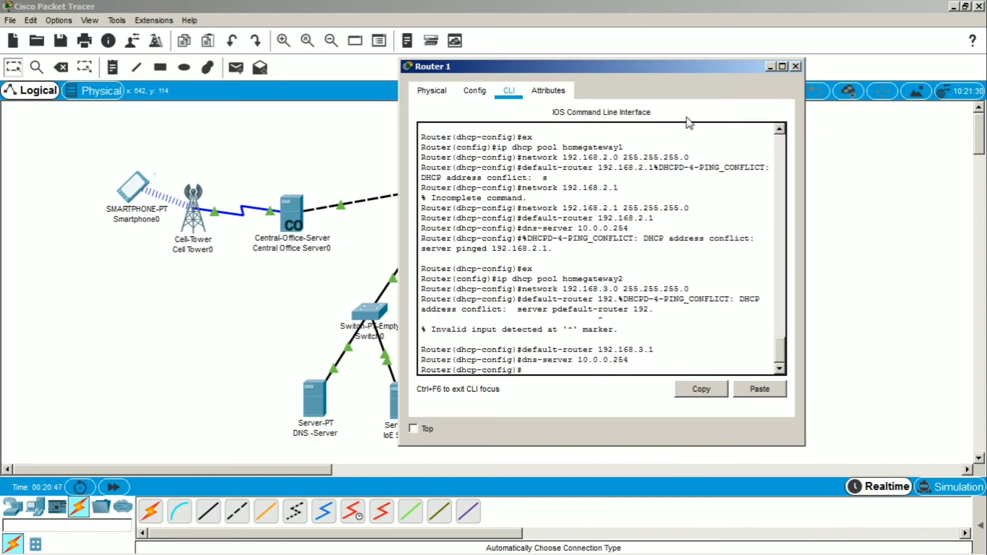
{"action": "type", "text": "ex"}
{"action": "key", "text": "Return"}
{"action": "left_click", "coordinate": [795, 66]}
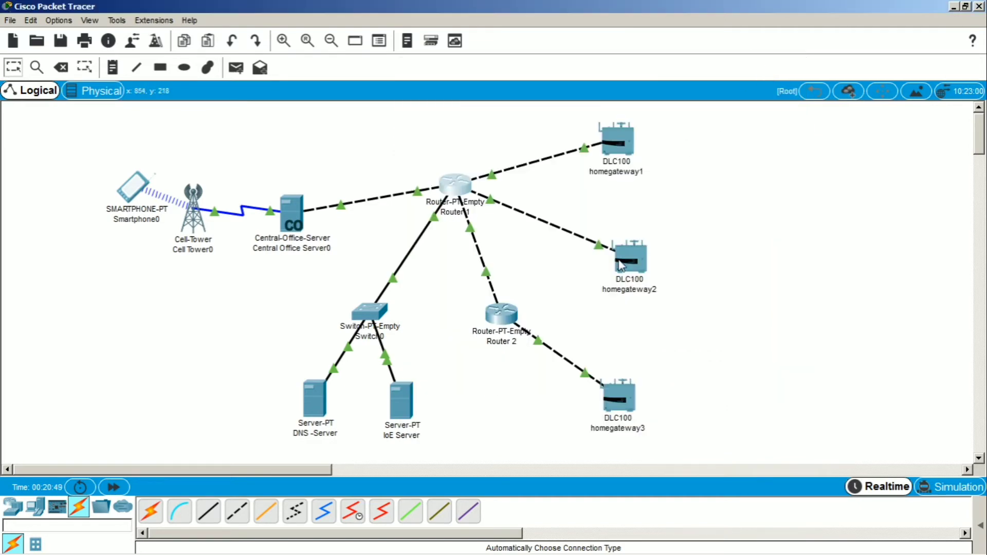
Toggle homegateway2's Internet IP configuration to Static and back to DHCP, and minimize its window.
{"action": "left_click", "coordinate": [628, 257]}
{"action": "left_click", "coordinate": [366, 109]}
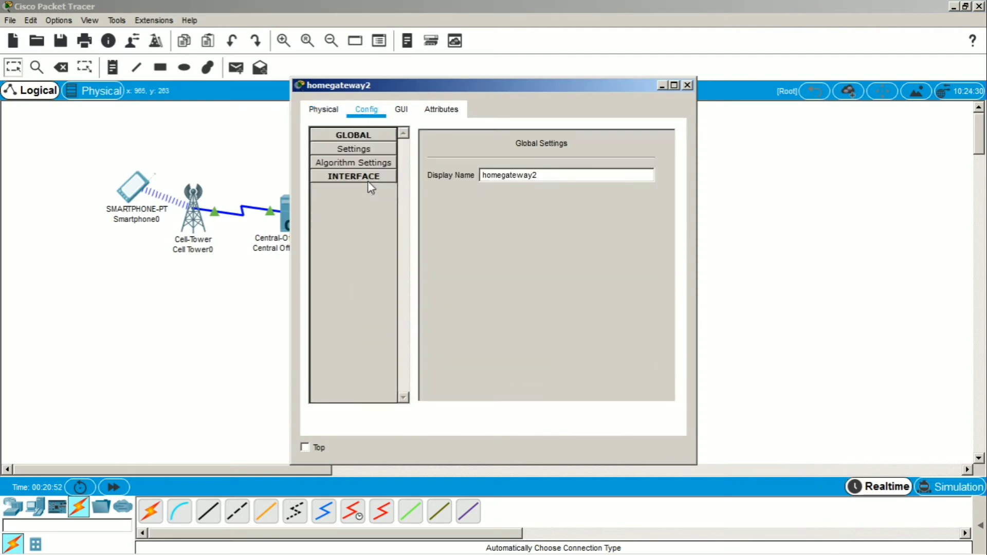
{"action": "left_click", "coordinate": [450, 181]}
{"action": "left_click", "coordinate": [456, 166]}
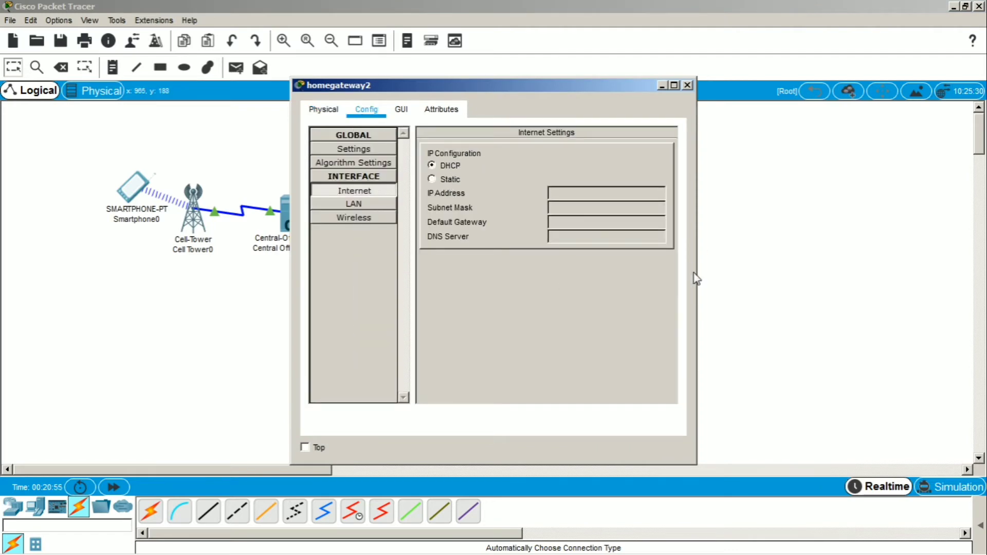
{"action": "left_click", "coordinate": [662, 85]}
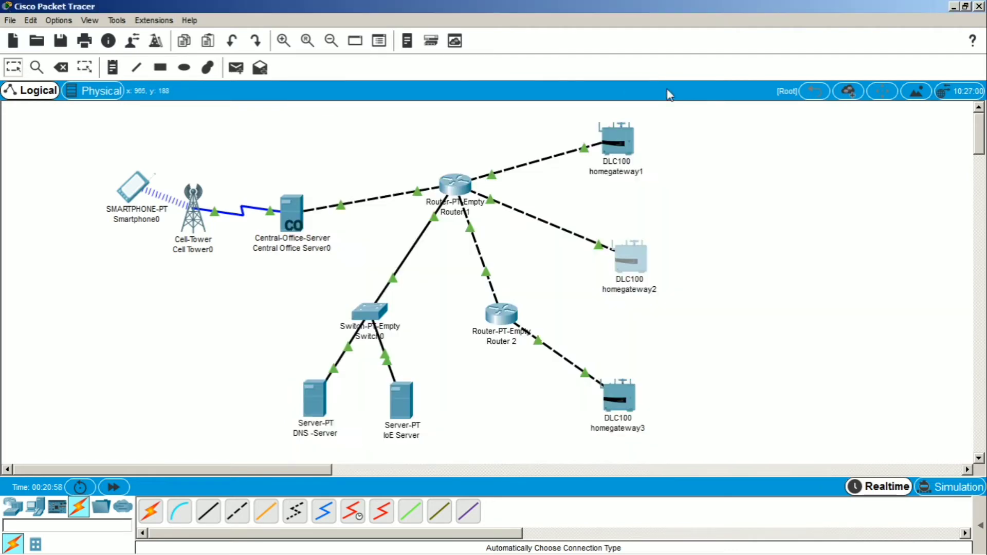
Nudge homegateway3 slightly upward and review Router 2's GigabitEthernet0/0 and GigabitEthernet1/0 address settings.
{"action": "left_click_drag", "start_coordinate": [607, 393], "coordinate": [614, 382]}
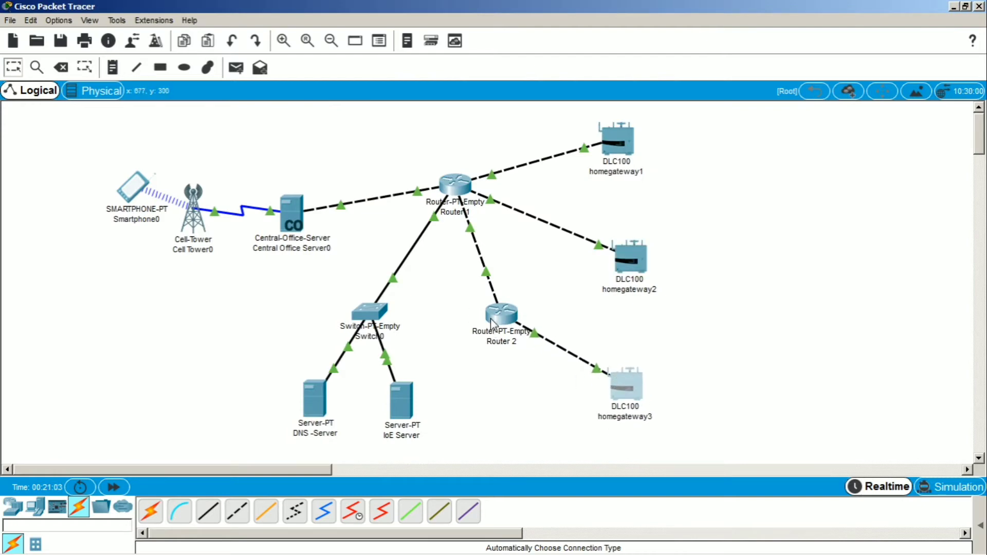
{"action": "left_click", "coordinate": [506, 315]}
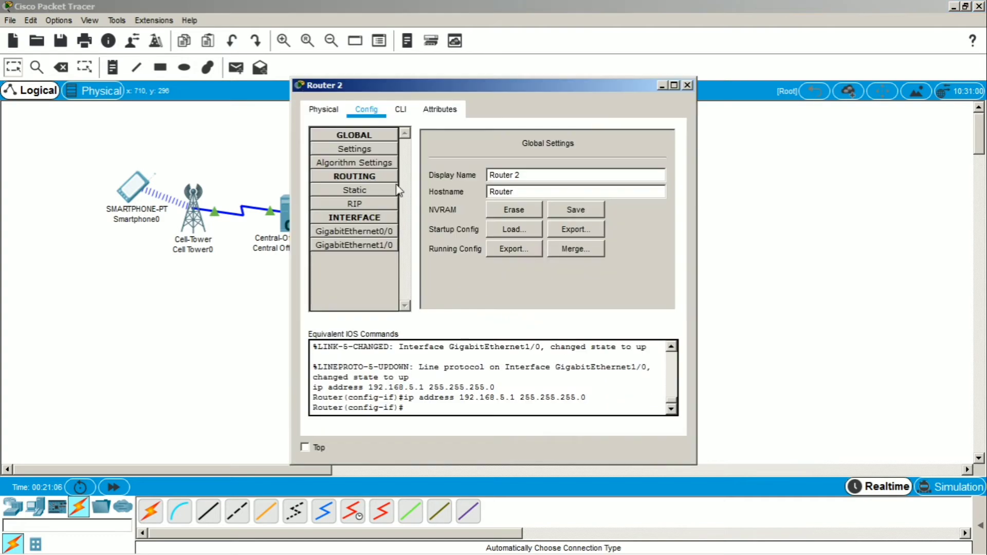
{"action": "left_click", "coordinate": [358, 234]}
{"action": "left_click", "coordinate": [359, 245]}
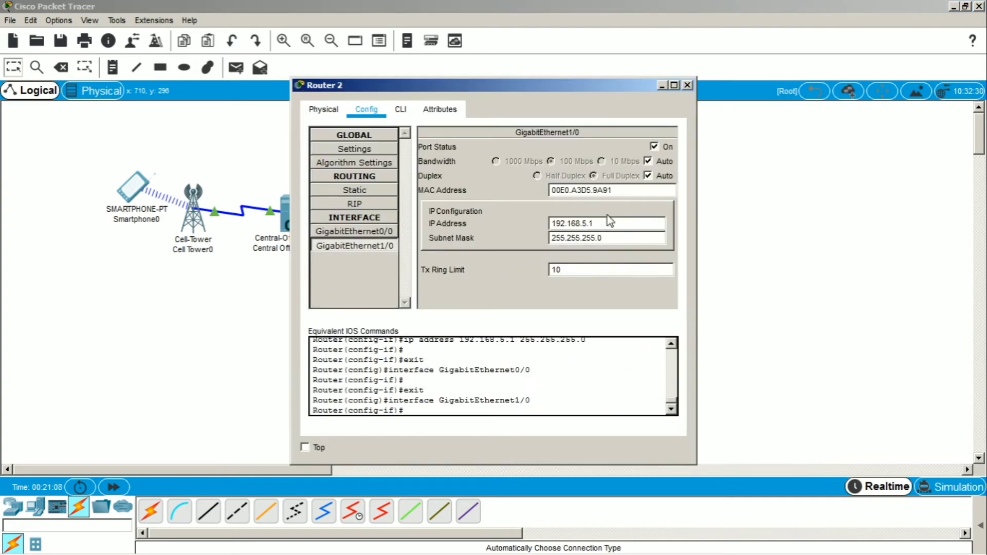
{"action": "left_click_drag", "start_coordinate": [516, 88], "coordinate": [393, 84]}
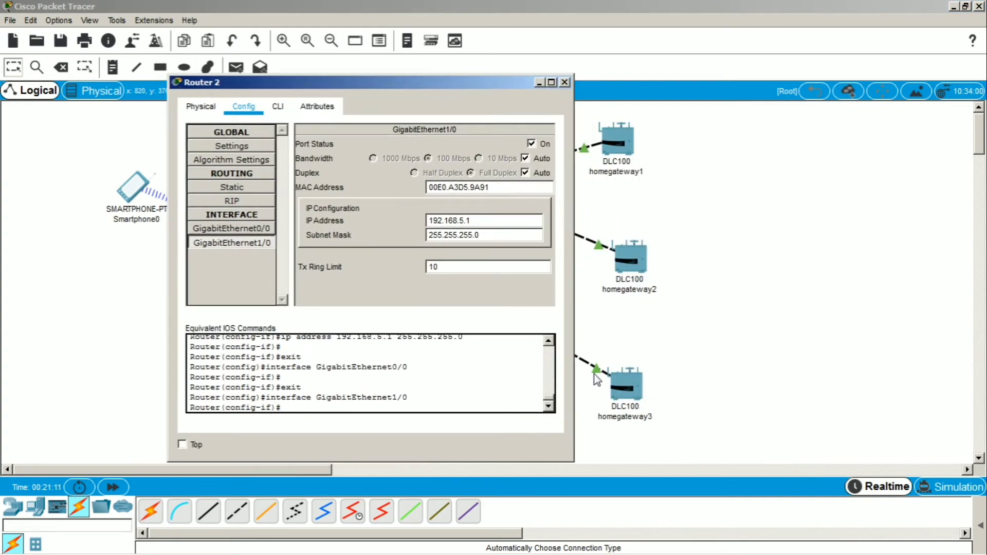
Open Router 2's command line, exit the interface configuration to privileged mode, and re-enter global configuration mode.
{"action": "left_click", "coordinate": [277, 106]}
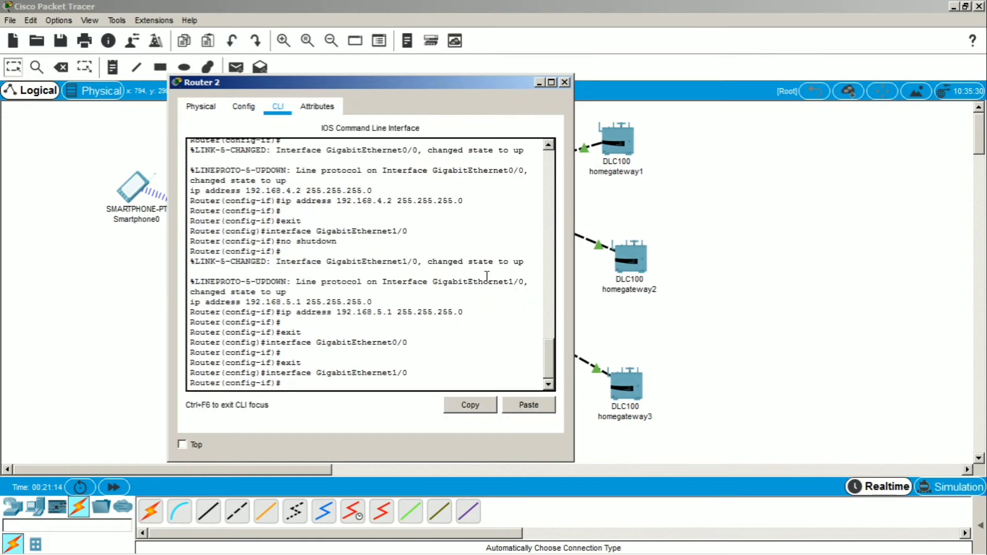
{"action": "type", "text": "ex"}
{"action": "key", "text": "Return"}
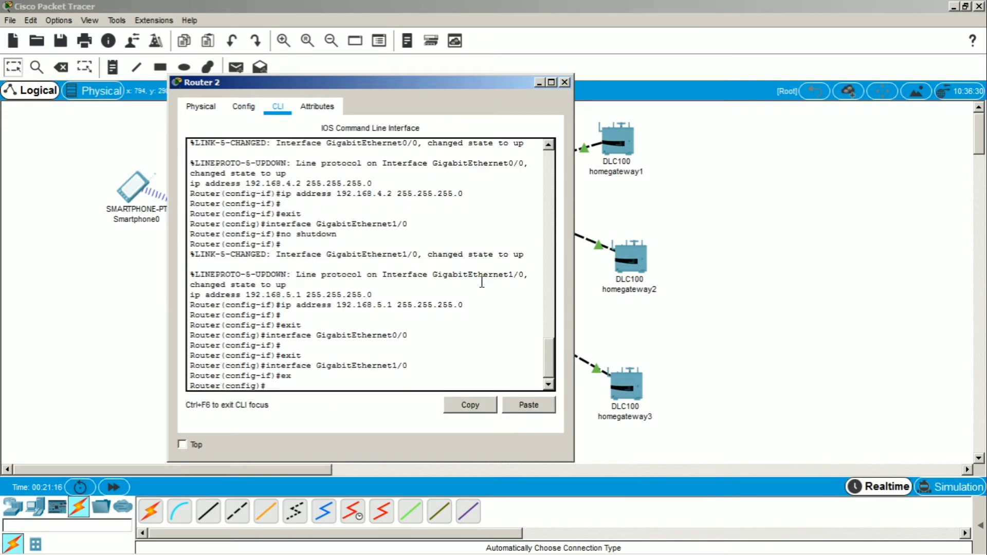
{"action": "type", "text": "ex"}
{"action": "key", "text": "Return"}
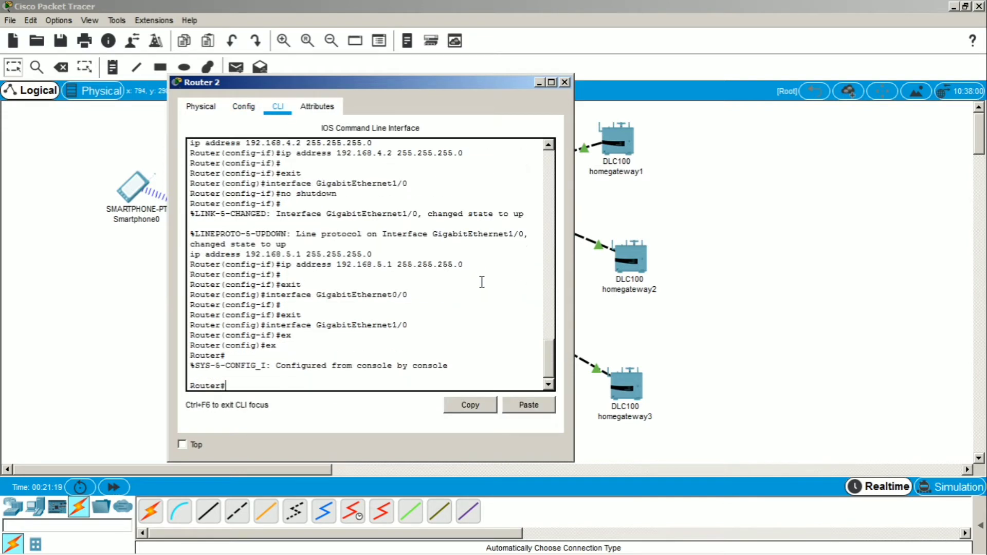
{"action": "type", "text": "i"}
{"action": "key", "text": "BackSpace"}
{"action": "type", "text": "config t"}
{"action": "key", "text": "Return"}
Create a DHCP pool named homegateway3 on Router 2 and set its network to 192.168.5.0 with mask 255.255.255.0.
{"action": "type", "text": "ig)#i"}
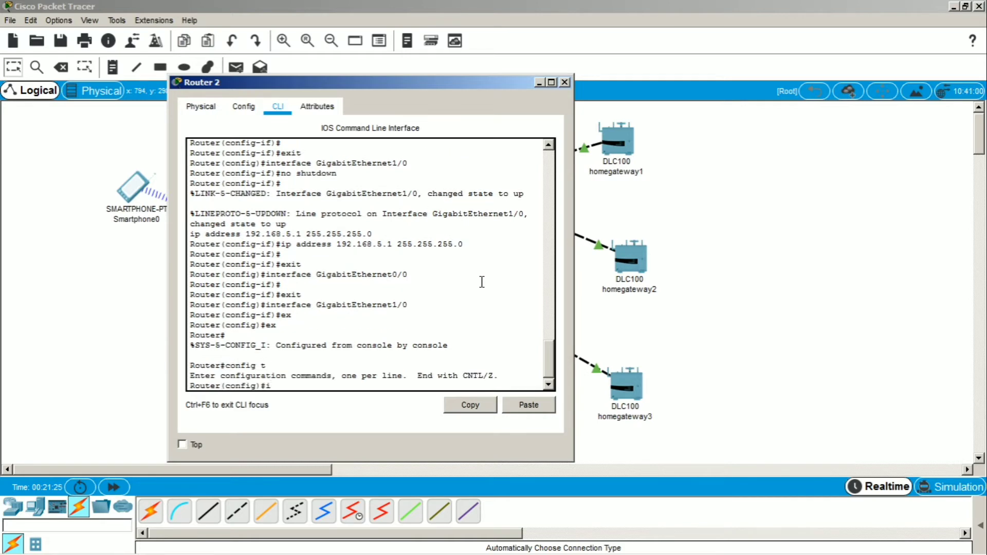
{"action": "type", "text": "p dhcp pool homegateway3"}
{"action": "key", "text": "Return"}
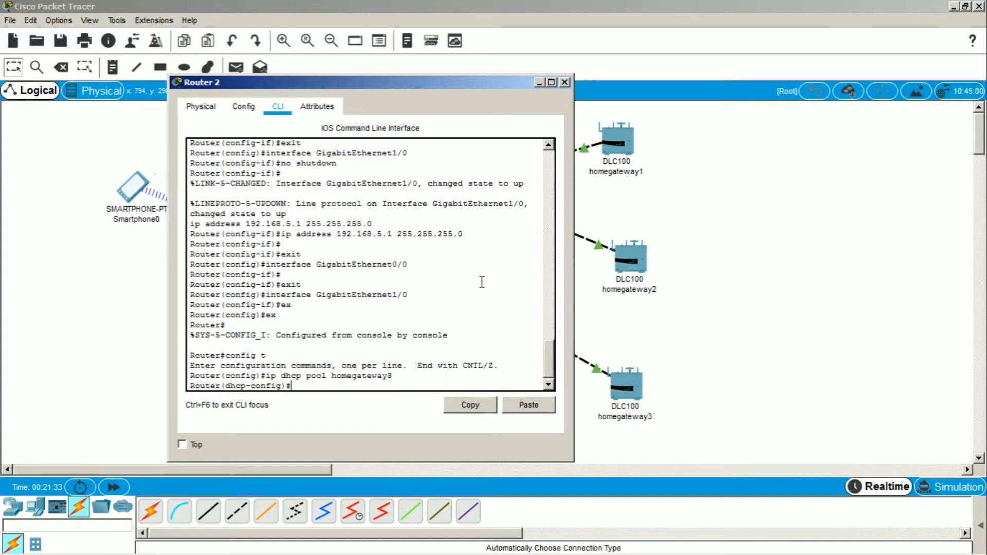
{"action": "type", "text": "network 192.168.5.0 255.255.255.0"}
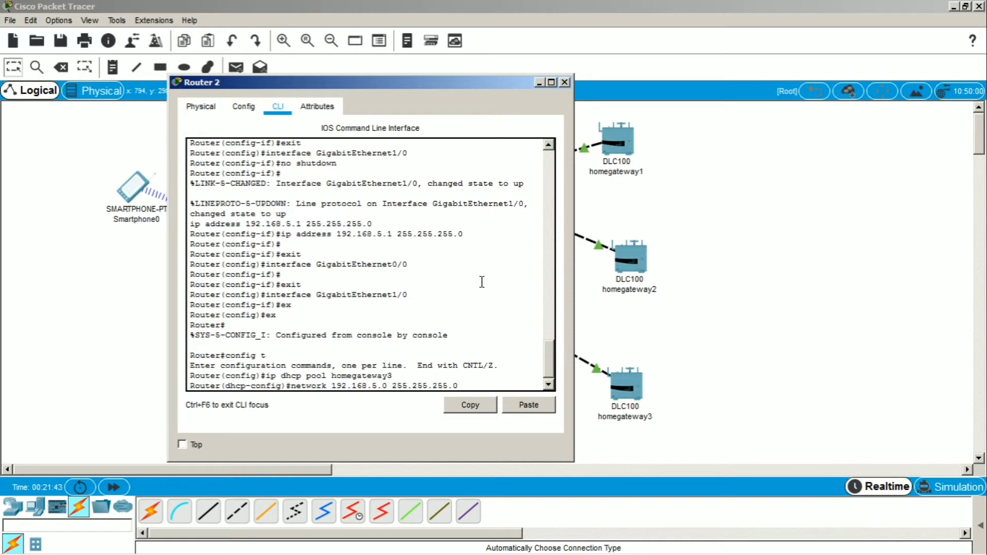
{"action": "key", "text": "Return"}
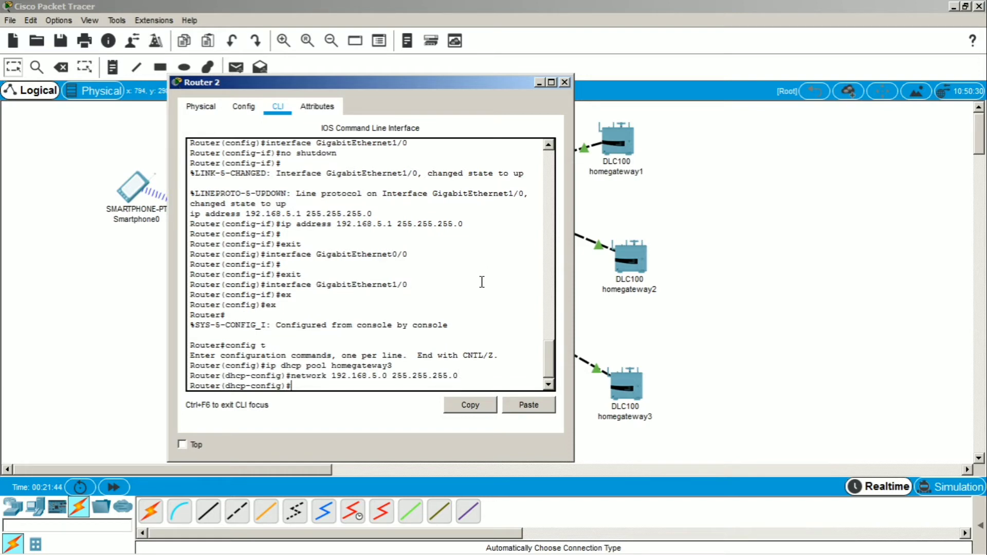
Set the homegateway3 pool's default router to 192.168.5.1.
{"action": "type", "text": "default-router 192.168."}
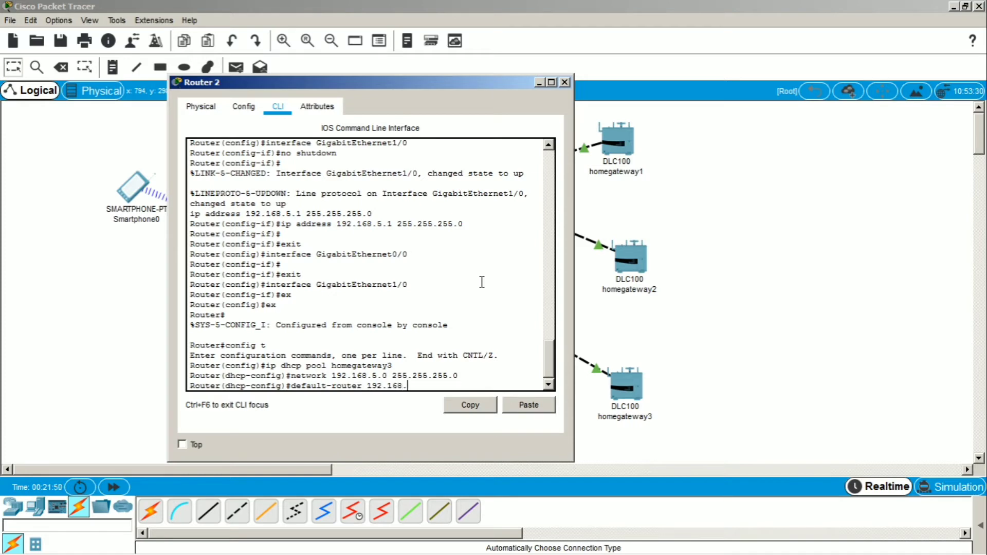
{"action": "type", "text": "5.1"}
{"action": "key", "text": "Return"}
Set the homegateway3 pool's DNS server to 10.0.0.254, exit the pool configuration, and minimize Router 2's window.
{"action": "type", "text": "dnas"}
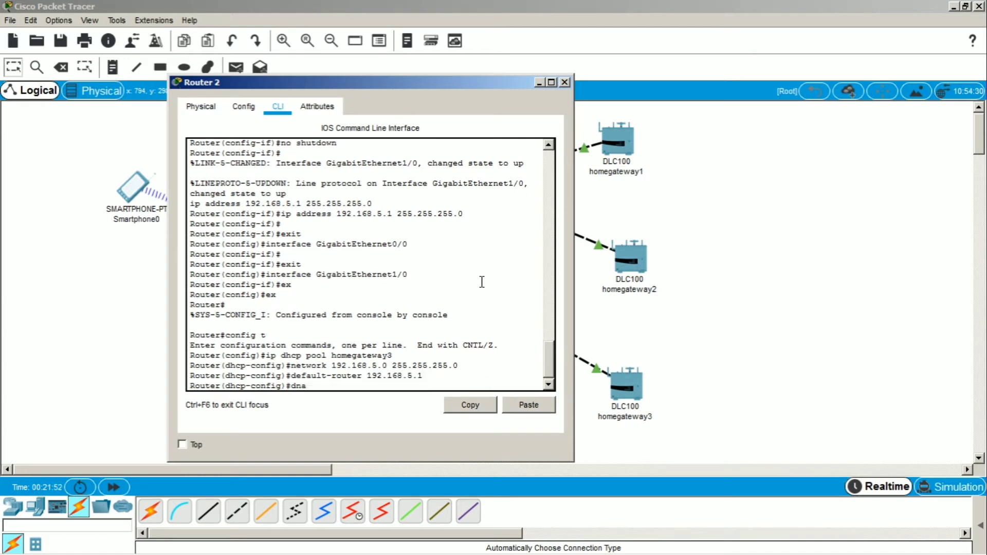
{"action": "key", "text": "BackSpace"}
{"action": "type", "text": "s- s"}
{"action": "key", "text": "BackSpace"}
{"action": "key", "text": "BackSpace"}
{"action": "type", "text": "server 10.0.0.254"}
{"action": "key", "text": "Return"}
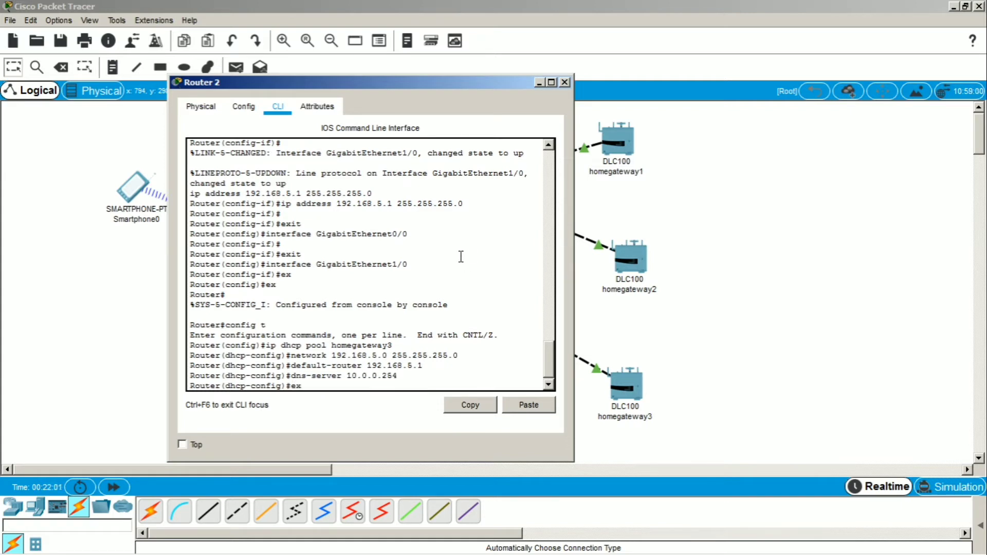
{"action": "key", "text": "Return"}
{"action": "left_click", "coordinate": [539, 82]}
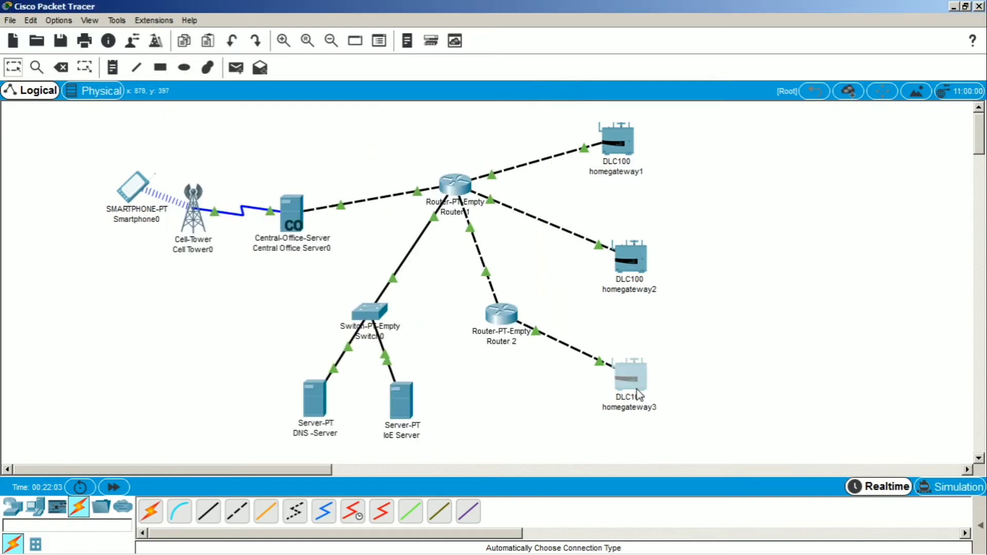
Check the DHCP-assigned address, gateway and DNS server in homegateway3's Internet settings, and close its window.
{"action": "double_click", "coordinate": [626, 388]}
{"action": "left_click", "coordinate": [365, 109]}
{"action": "left_click", "coordinate": [354, 189]}
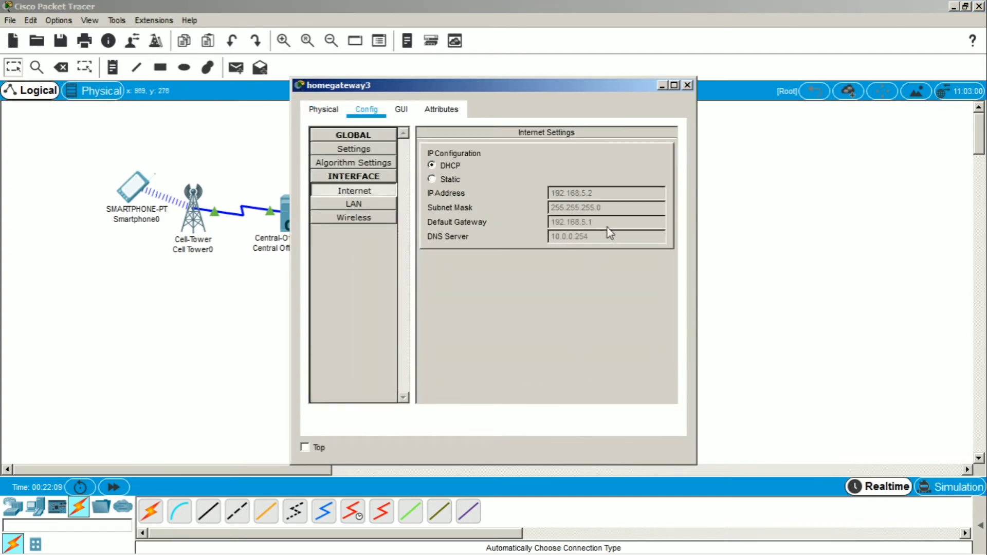
{"action": "left_click", "coordinate": [687, 85]}
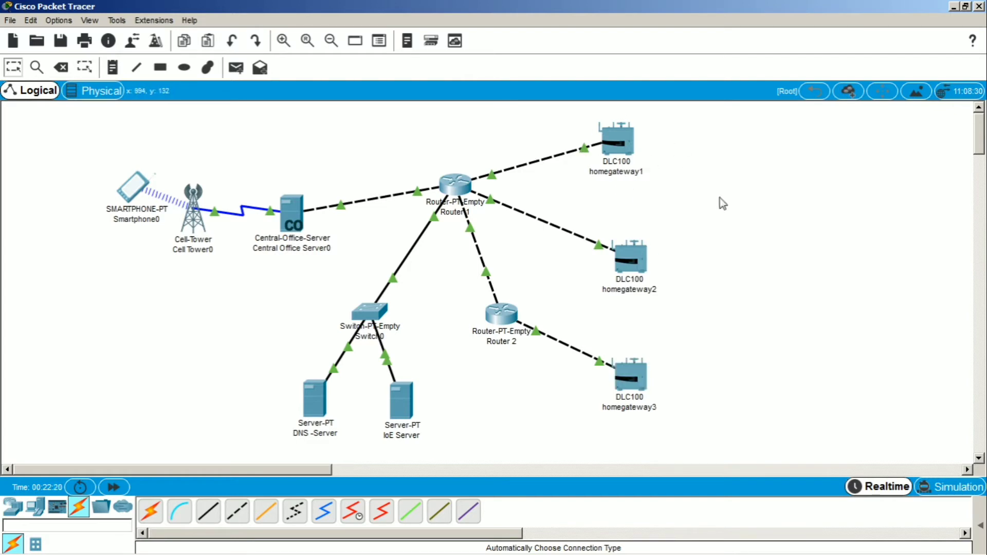
Set homegateway1's wireless SSID to homegateway1 and close its window.
{"action": "left_click", "coordinate": [622, 154]}
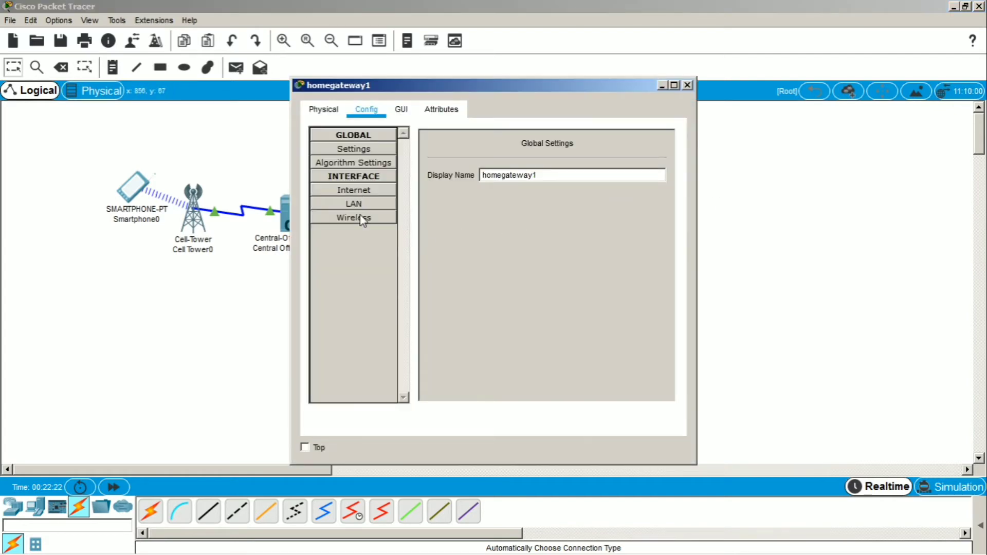
{"action": "left_click", "coordinate": [354, 217]}
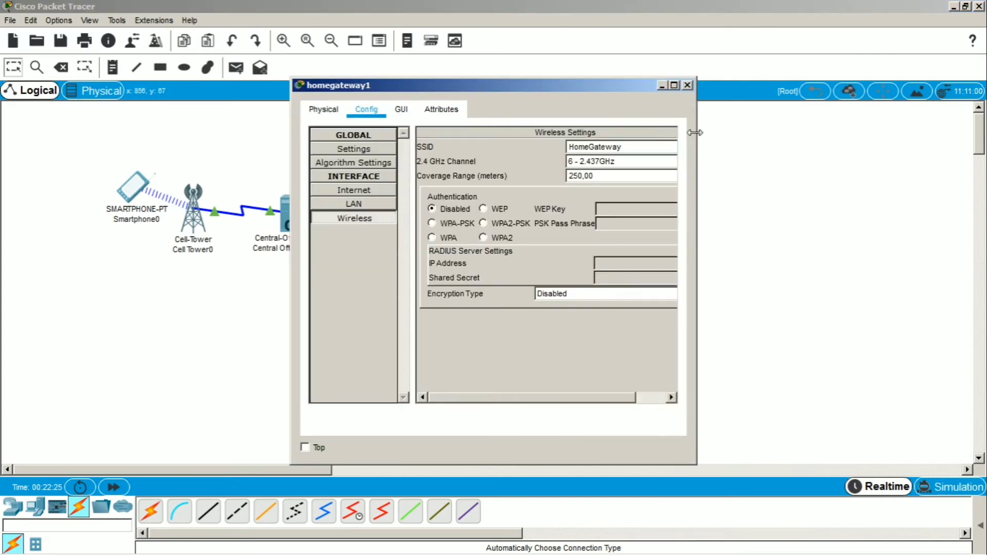
{"action": "left_click_drag", "start_coordinate": [694, 132], "coordinate": [840, 132]}
{"action": "double_click", "coordinate": [632, 147]}
{"action": "type", "text": "H"}
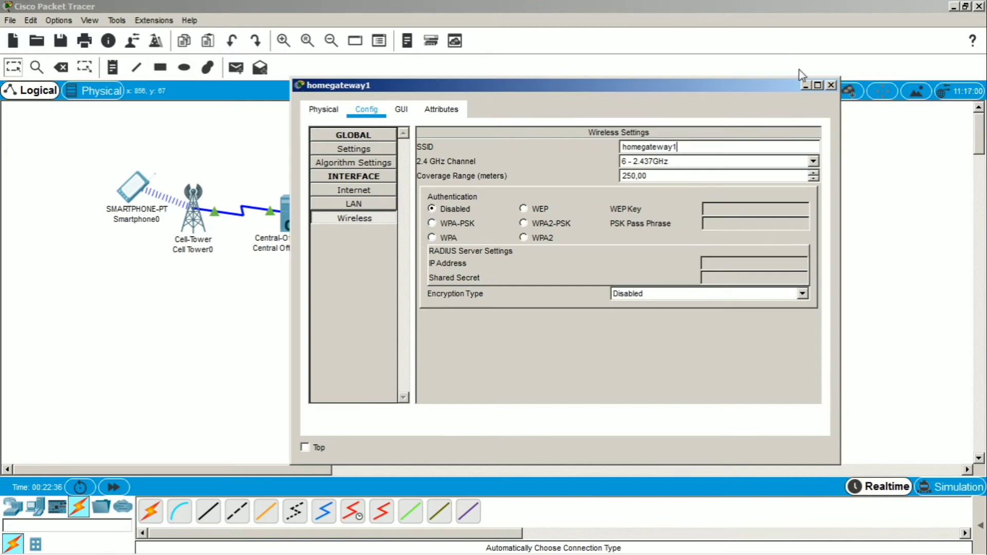
{"action": "left_click", "coordinate": [831, 86]}
Set homegateway2's wireless SSID to homegateway2 and close its window.
{"action": "left_click", "coordinate": [619, 249]}
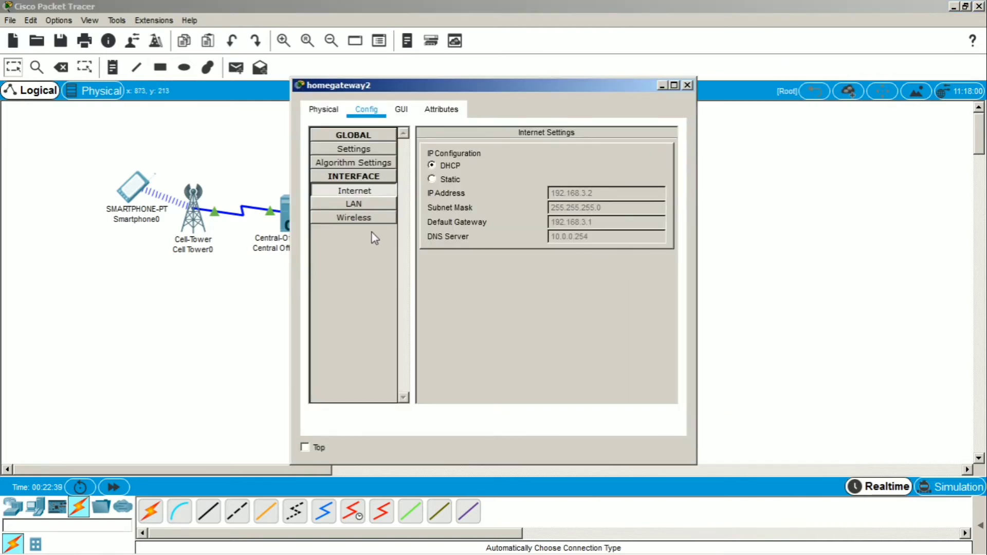
{"action": "left_click", "coordinate": [369, 218]}
{"action": "left_click_drag", "start_coordinate": [613, 147], "coordinate": [535, 146]}
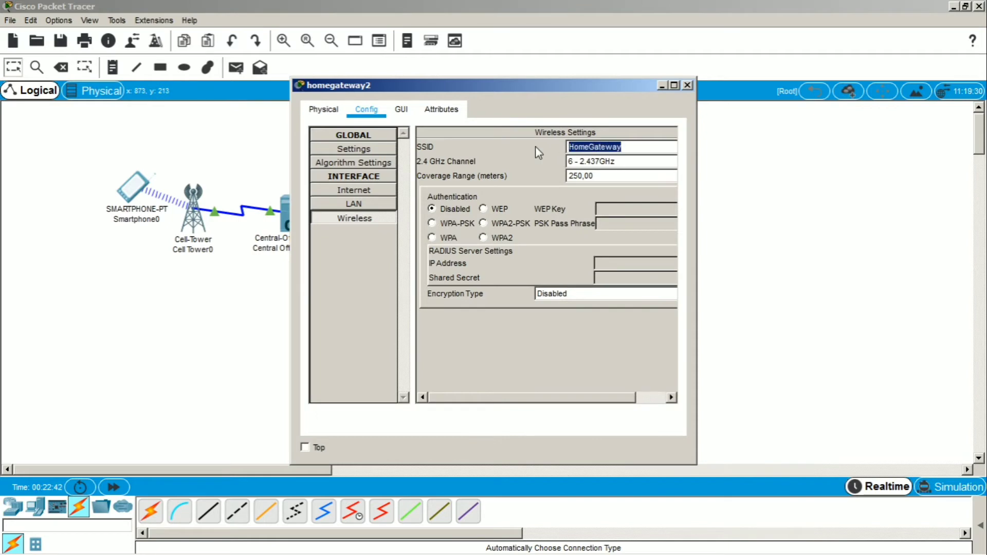
{"action": "type", "text": "homegateway2"}
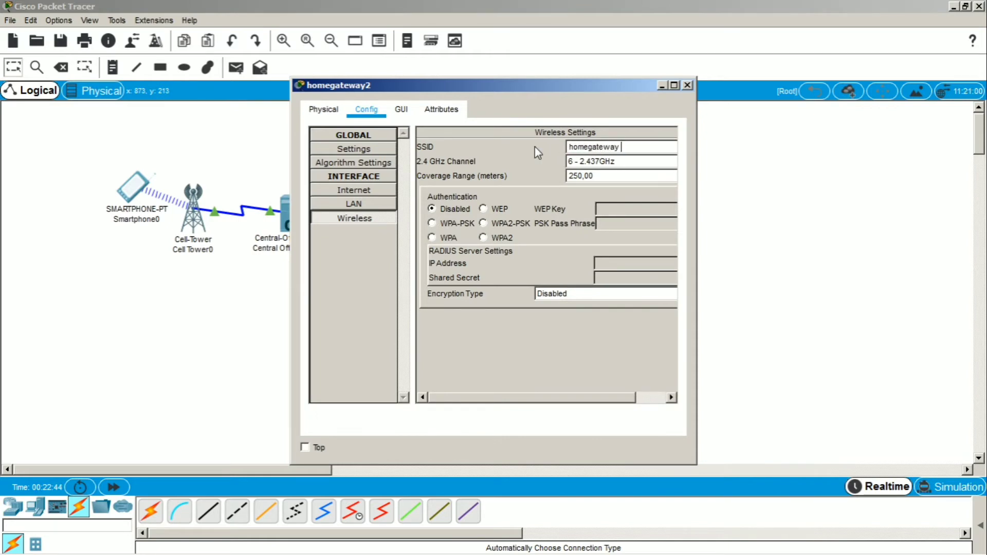
{"action": "left_click", "coordinate": [687, 85]}
Replace the default wireless SSID of homegateway3 and close its window.
{"action": "left_click", "coordinate": [631, 373]}
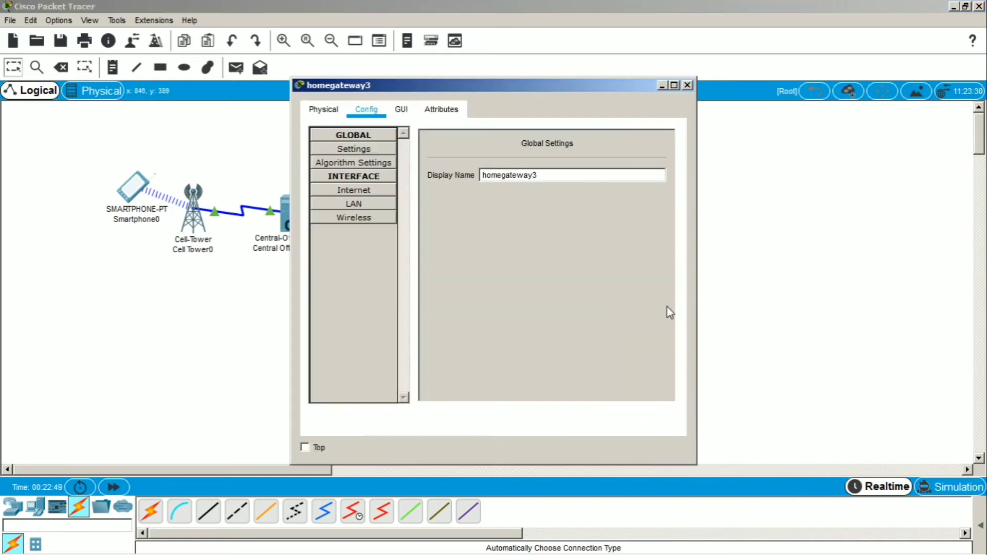
{"action": "left_click", "coordinate": [356, 204]}
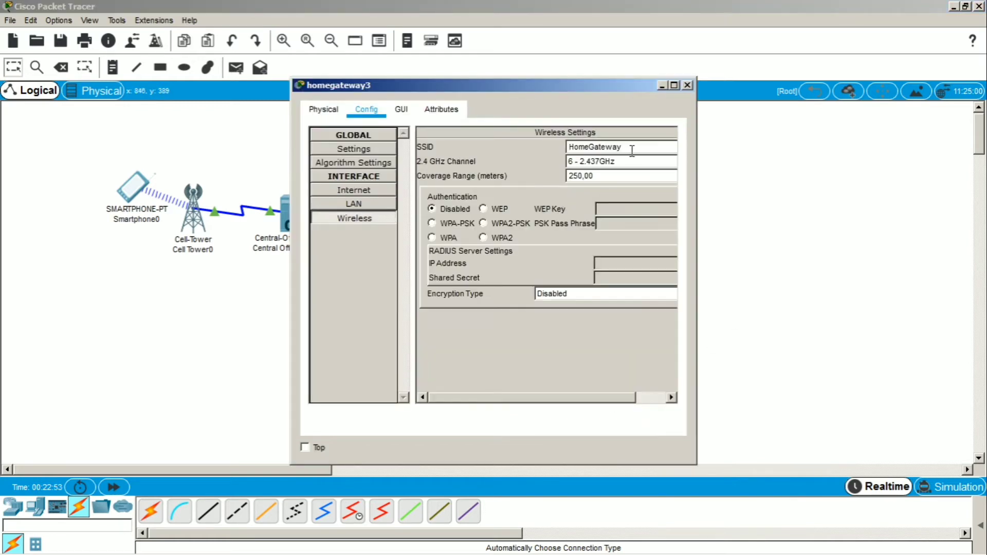
{"action": "left_click_drag", "start_coordinate": [631, 149], "coordinate": [521, 149]}
{"action": "type", "text": "home"}
{"action": "left_click", "coordinate": [687, 85]}
Set homegateway1's LAN IP address to 192.168.20.1 and close its window.
{"action": "left_click", "coordinate": [619, 147]}
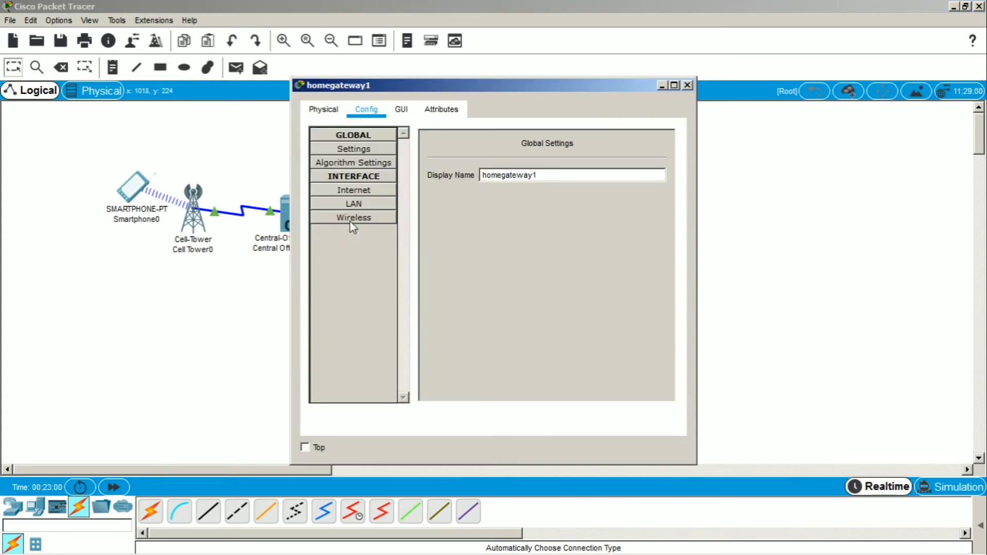
{"action": "left_click", "coordinate": [362, 204]}
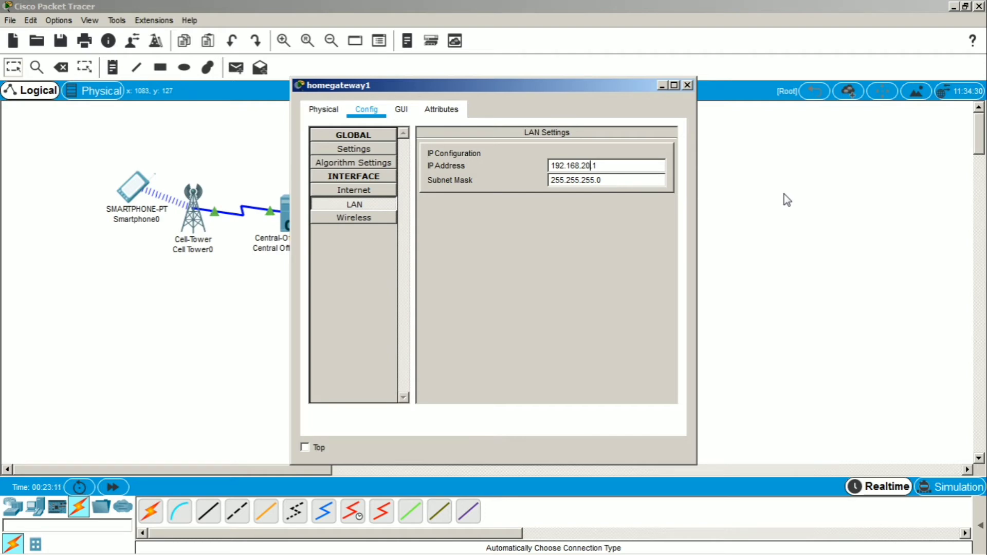
{"action": "left_click", "coordinate": [687, 85]}
Review the LAN IP settings of homegateway2 and homegateway3, closing each window.
{"action": "left_click", "coordinate": [626, 260]}
{"action": "left_click", "coordinate": [352, 205]}
{"action": "left_click", "coordinate": [687, 85]}
{"action": "left_click", "coordinate": [628, 376]}
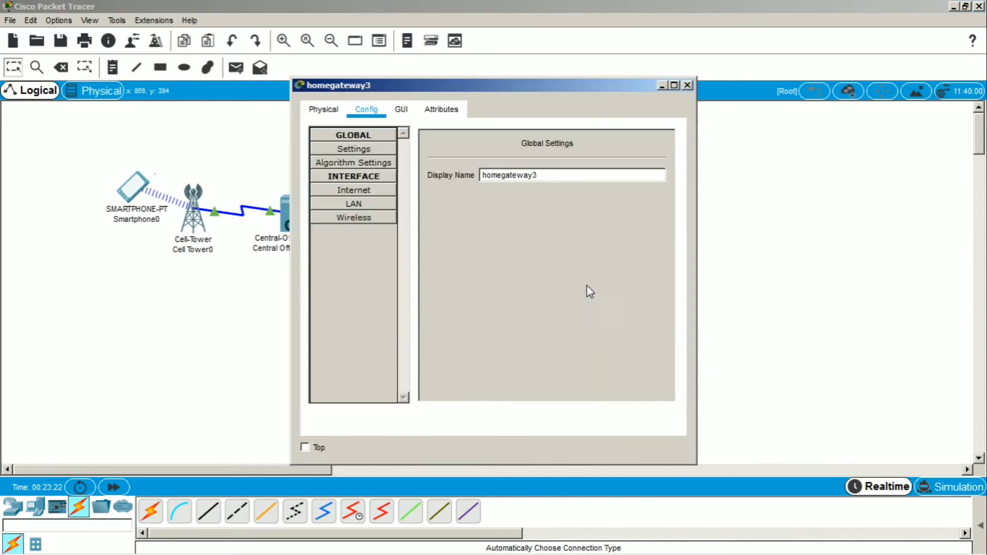
{"action": "left_click", "coordinate": [354, 204]}
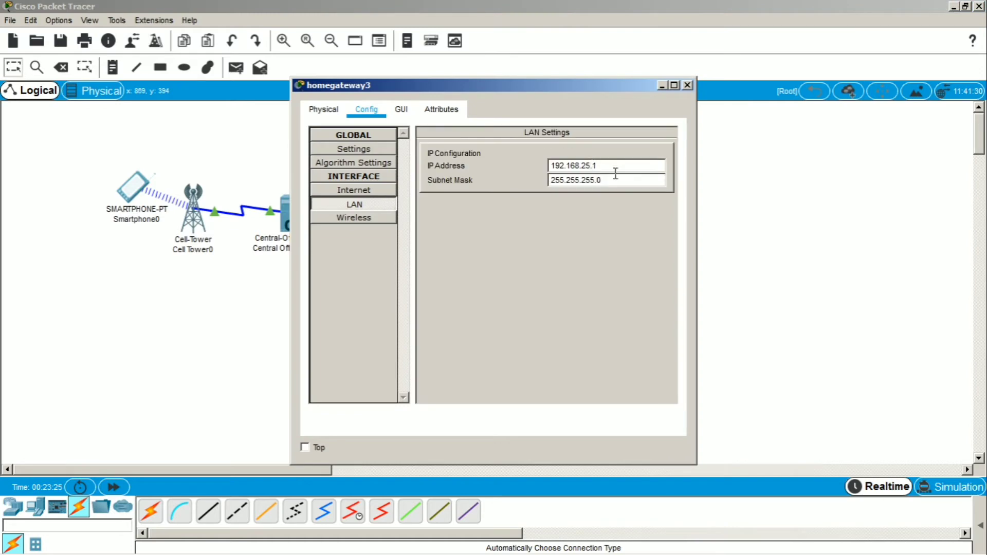
{"action": "left_click", "coordinate": [687, 85]}
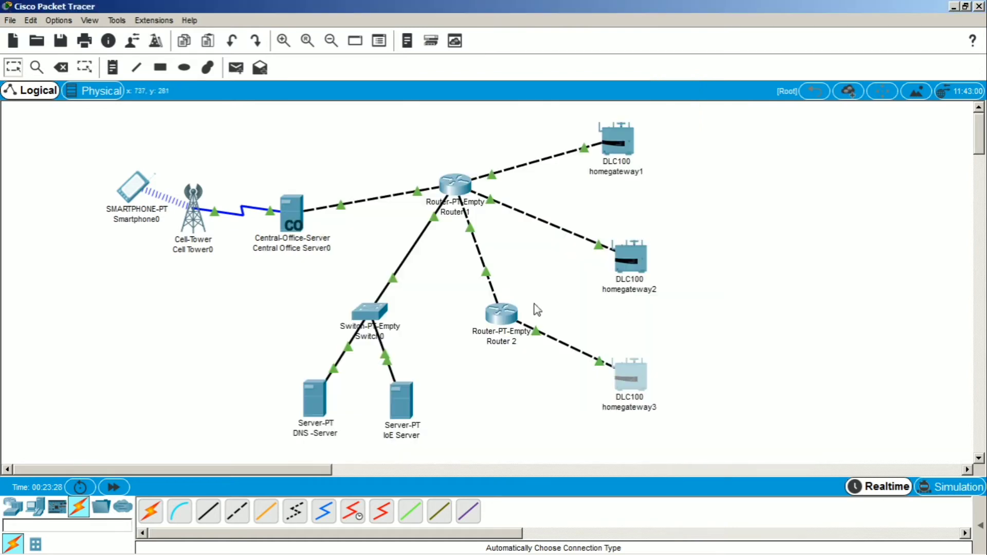
Add a door beside homegateway3, a garage door beside homegateway2 and a fan beside homegateway1.
{"action": "left_click", "coordinate": [41, 512]}
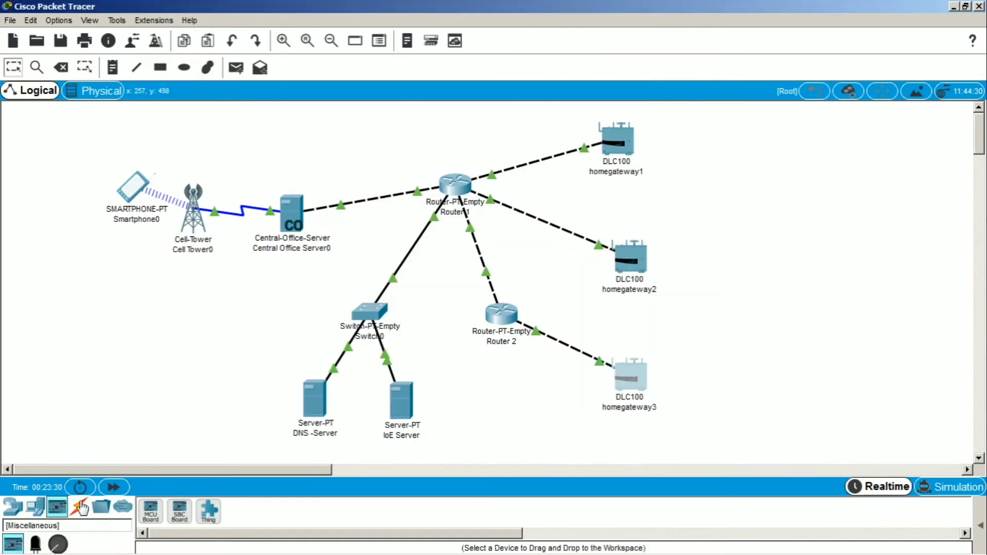
{"action": "left_click", "coordinate": [45, 540]}
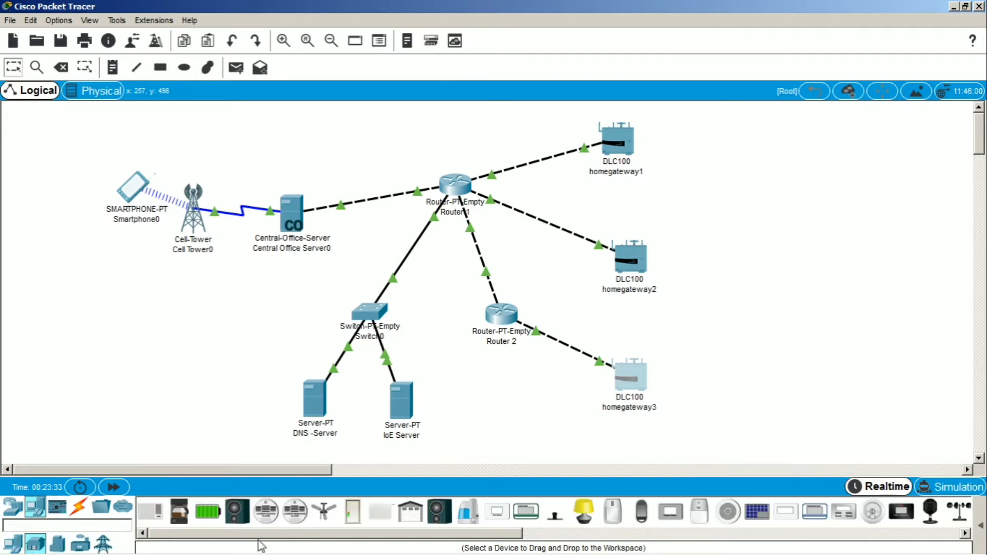
{"action": "left_click_drag", "start_coordinate": [359, 514], "coordinate": [718, 399]}
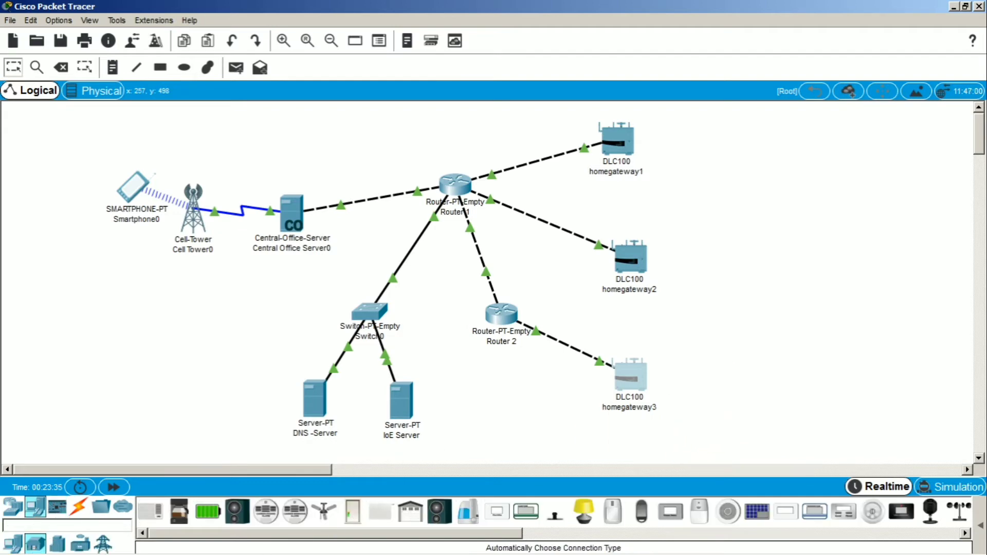
{"action": "left_click_drag", "start_coordinate": [410, 511], "coordinate": [722, 270]}
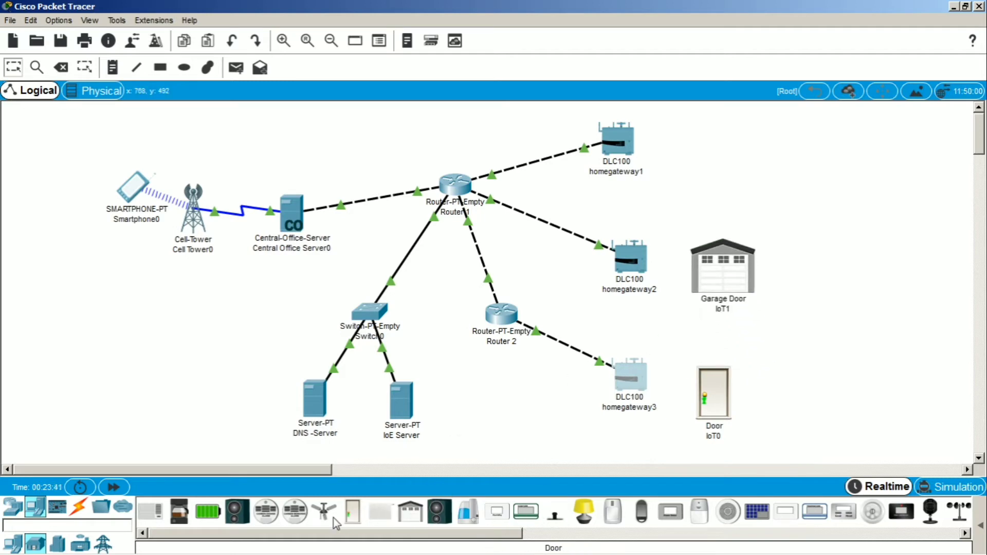
{"action": "left_click_drag", "start_coordinate": [324, 511], "coordinate": [712, 148]}
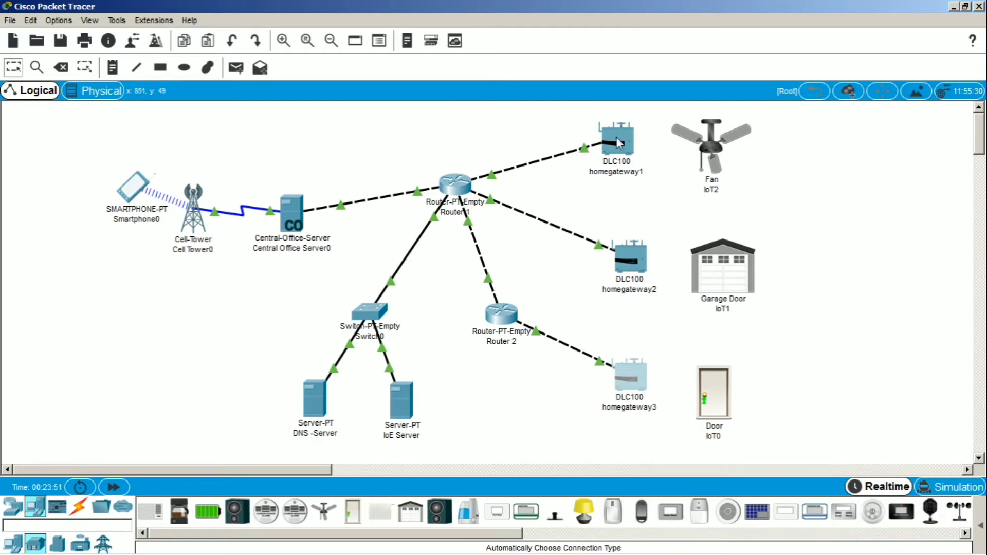
Show the fan's advanced settings and set its network adapter to PT-IOT-NM-1W.
{"action": "left_click", "coordinate": [710, 151]}
{"action": "left_click", "coordinate": [285, 109]}
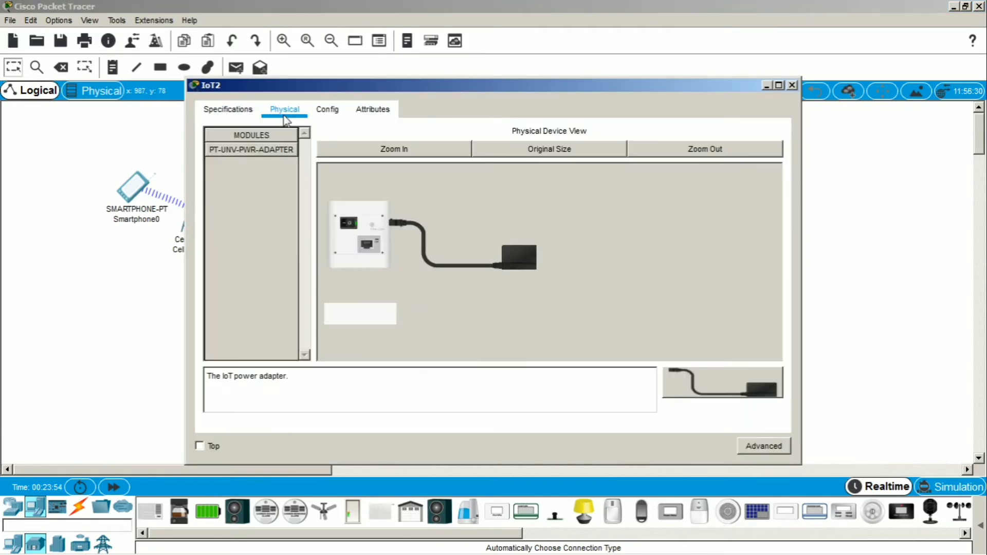
{"action": "left_click", "coordinate": [228, 109]}
{"action": "left_click", "coordinate": [752, 450]}
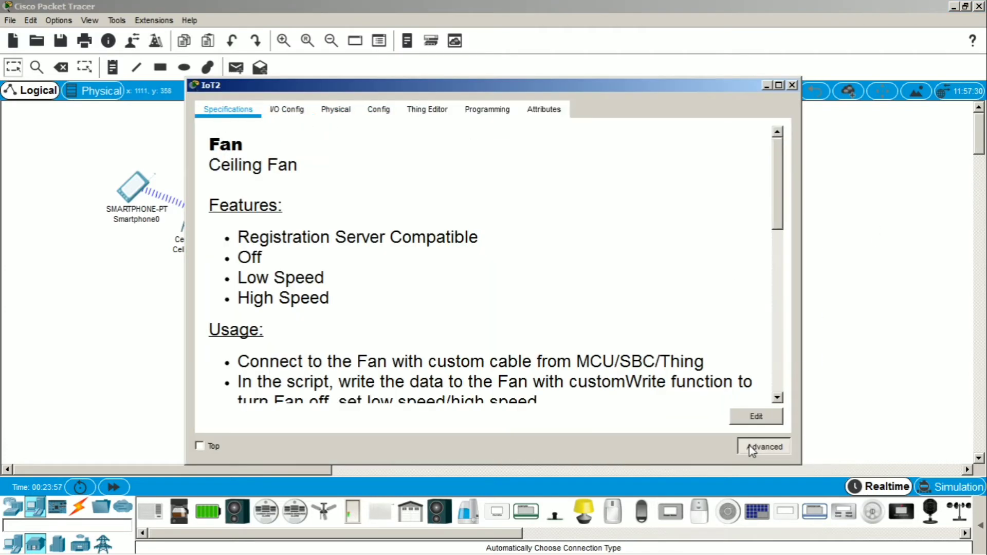
{"action": "left_click", "coordinate": [287, 109]}
{"action": "left_click", "coordinate": [544, 135]}
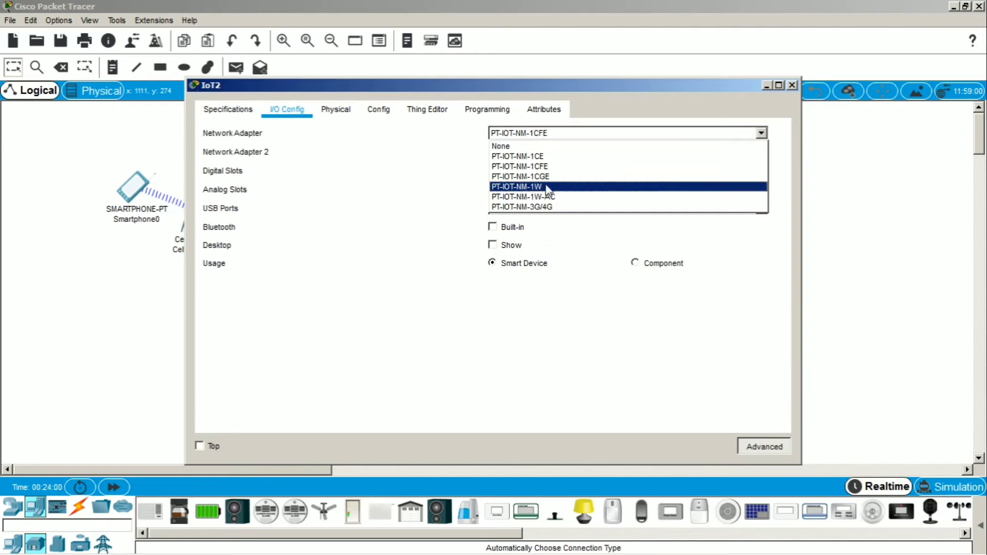
{"action": "left_click", "coordinate": [546, 189]}
Set the SSID of the fan's Wireless0 interface to homegateway1 and close its window.
{"action": "left_click", "coordinate": [373, 110]}
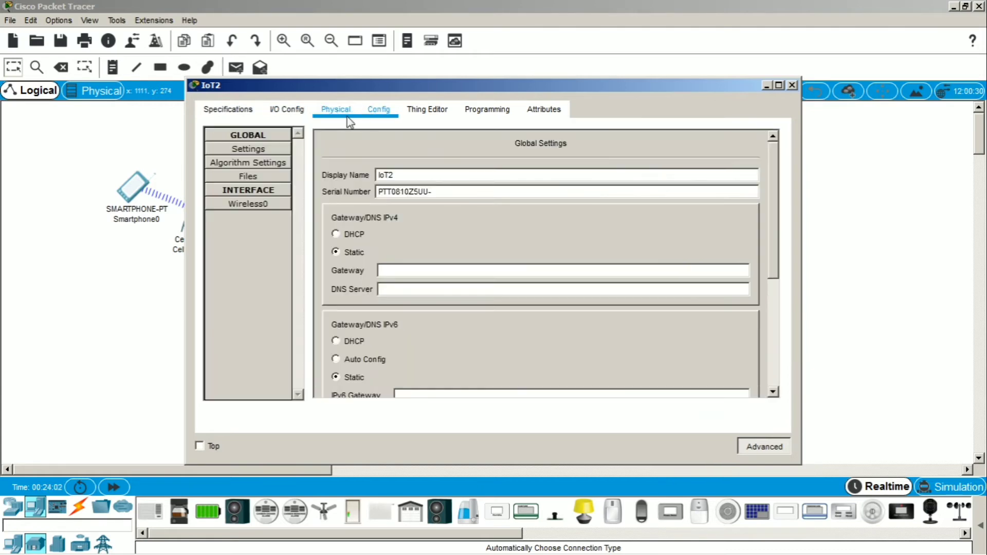
{"action": "left_click", "coordinate": [251, 204]}
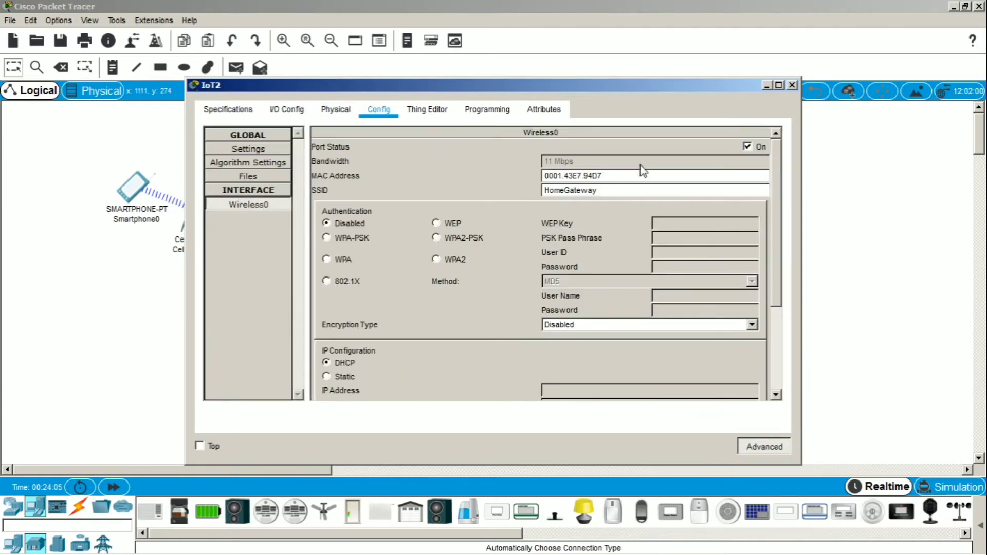
{"action": "double_click", "coordinate": [631, 190]}
{"action": "type", "text": "homeg"}
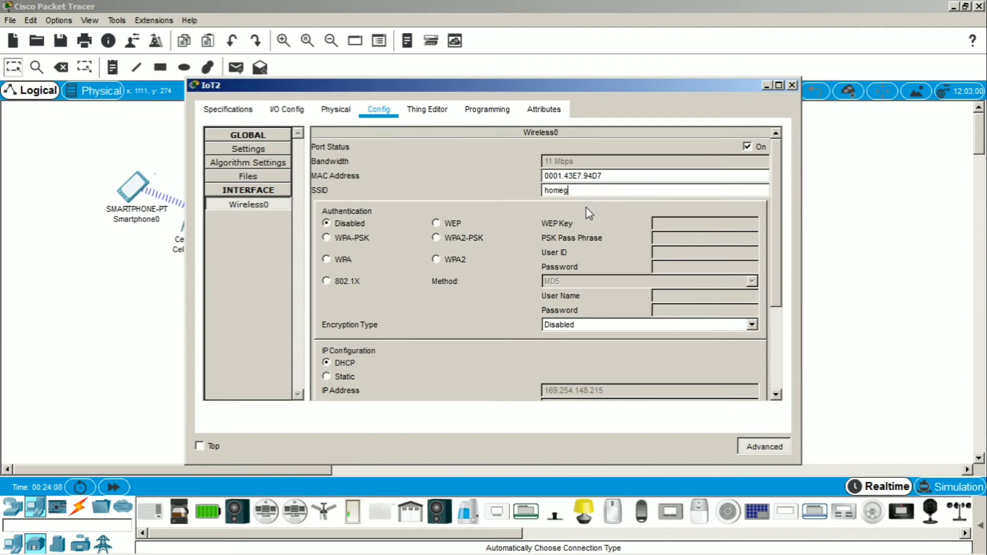
{"action": "type", "text": "ateway1"}
{"action": "left_click", "coordinate": [792, 85]}
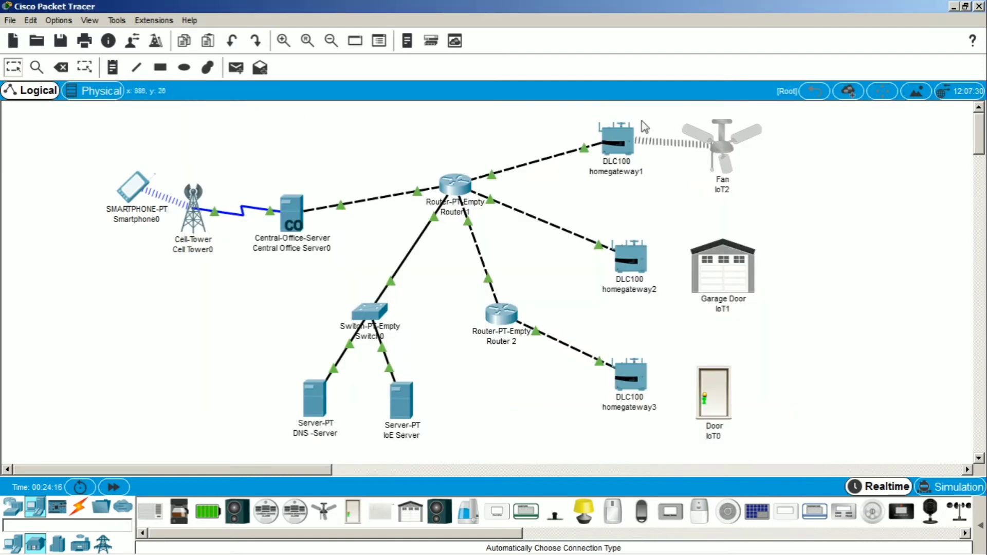
Show the garage door's advanced settings and set its network adapter to PT-IOT-NM-1W.
{"action": "left_click", "coordinate": [722, 267]}
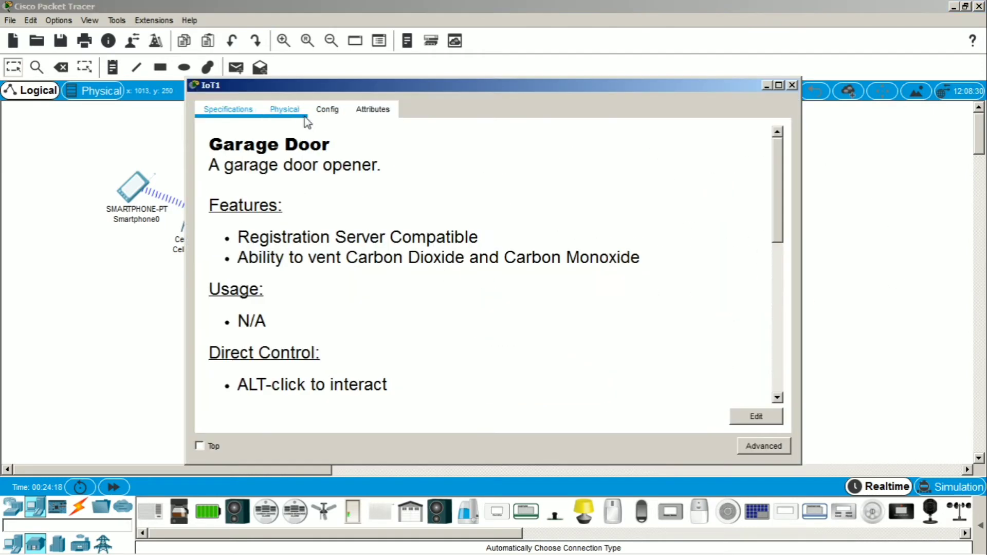
{"action": "left_click", "coordinate": [753, 449]}
{"action": "left_click", "coordinate": [286, 110]}
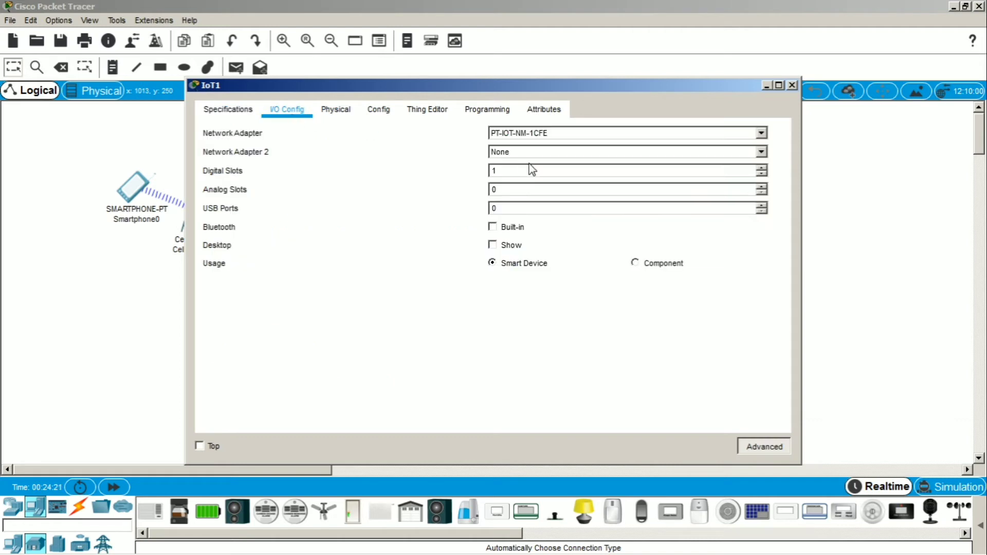
{"action": "left_click", "coordinate": [563, 137]}
{"action": "left_click", "coordinate": [545, 176]}
Set the SSID of the garage door's Wireless0 interface to homegateway2 and close its window.
{"action": "left_click", "coordinate": [363, 117]}
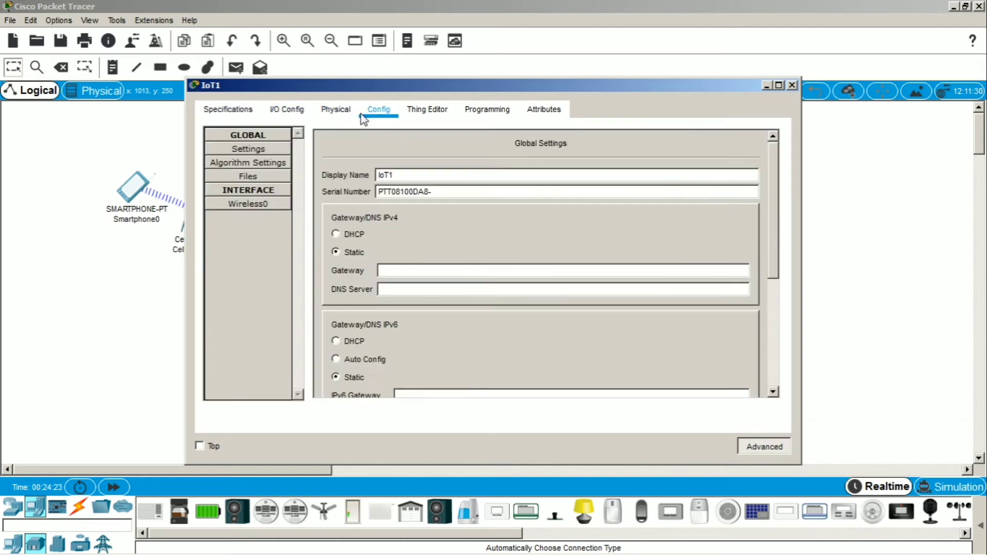
{"action": "left_click", "coordinate": [257, 204]}
{"action": "double_click", "coordinate": [622, 188]}
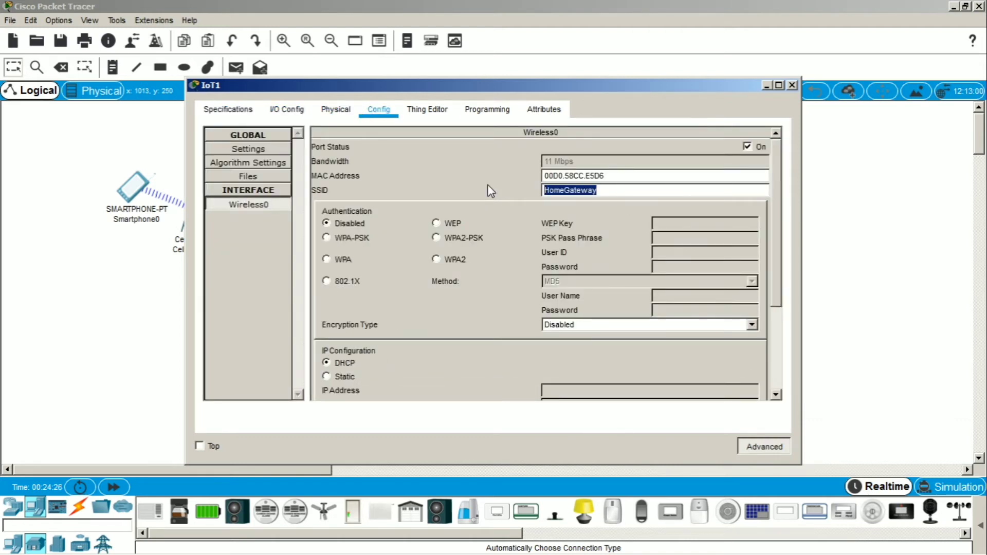
{"action": "type", "text": "homegat"}
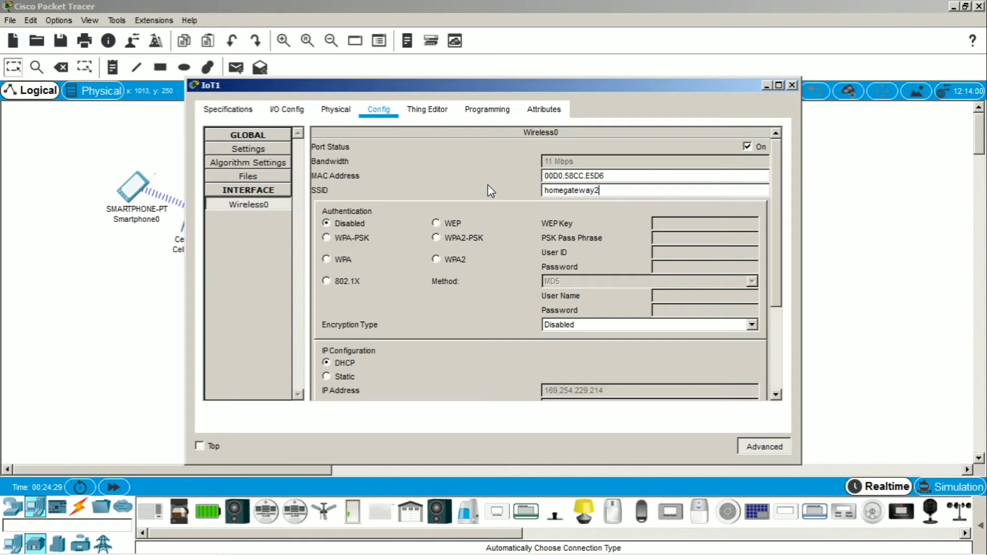
{"action": "left_click", "coordinate": [793, 87]}
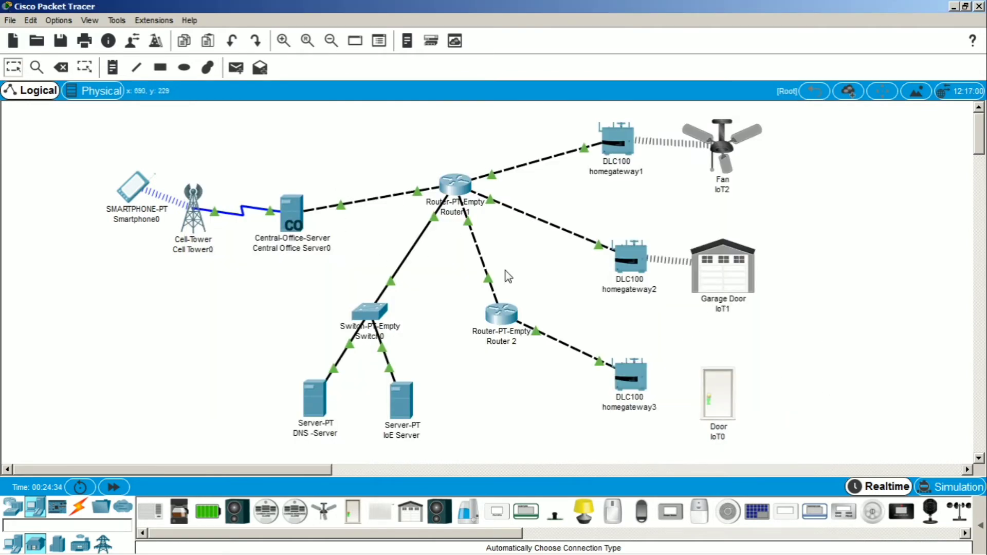
Show the door's advanced settings and set its network adapter to PT-IOT-NM-1W.
{"action": "left_click", "coordinate": [717, 395]}
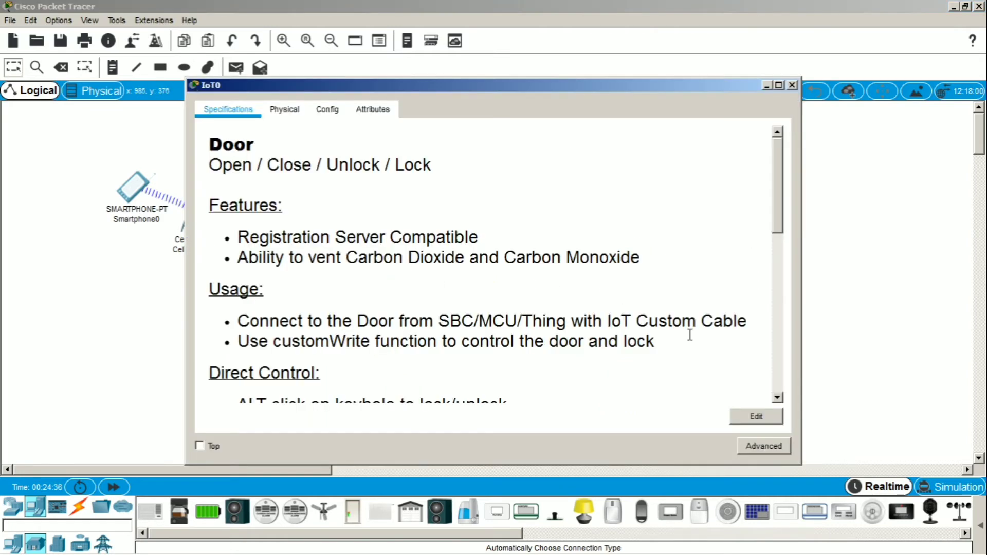
{"action": "left_click", "coordinate": [758, 448]}
{"action": "left_click", "coordinate": [288, 111]}
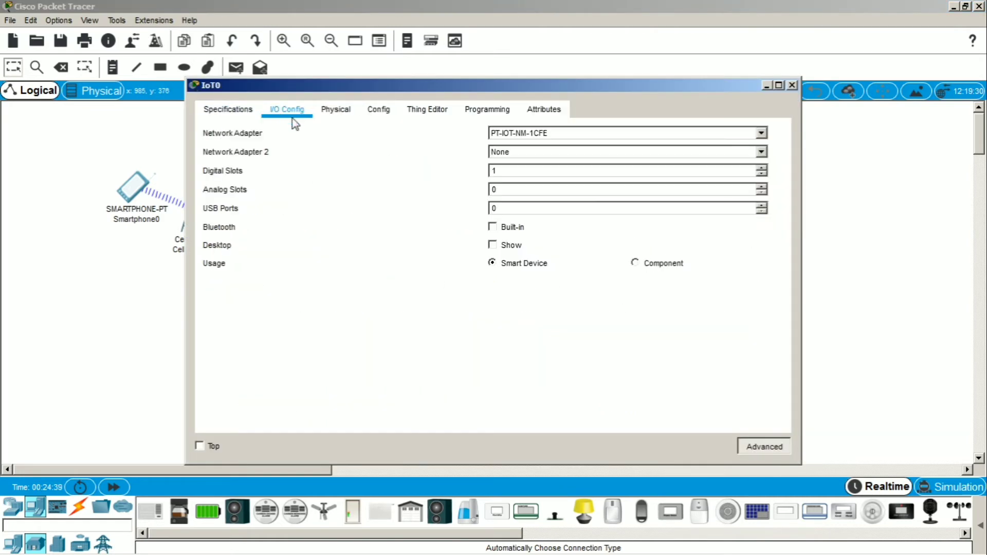
{"action": "left_click", "coordinate": [498, 134]}
{"action": "left_click", "coordinate": [502, 185]}
Set the SSID of the door's Wireless0 interface to homegateway3 and close its window.
{"action": "left_click", "coordinate": [389, 117]}
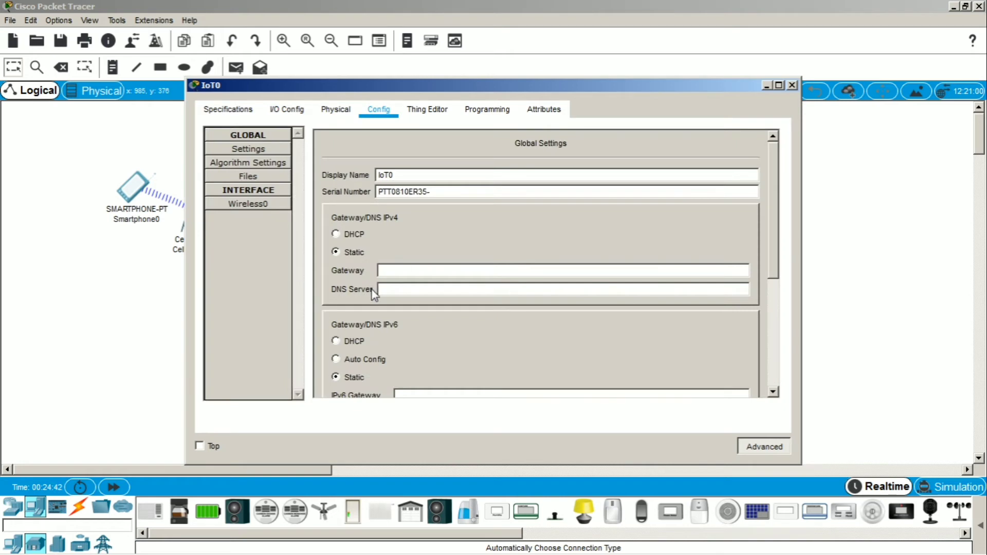
{"action": "left_click", "coordinate": [230, 204]}
{"action": "left_click_drag", "start_coordinate": [607, 199], "coordinate": [513, 202]}
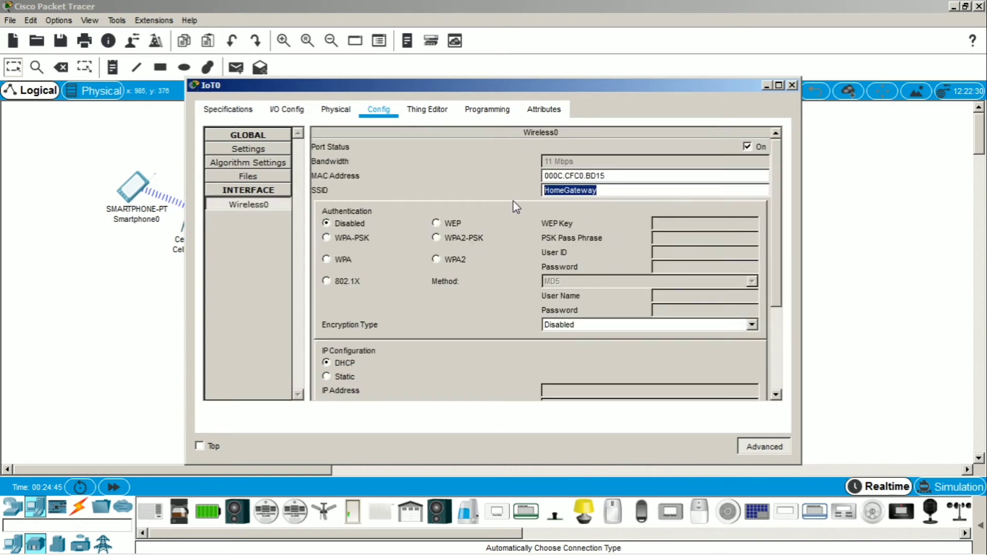
{"action": "type", "text": "home"}
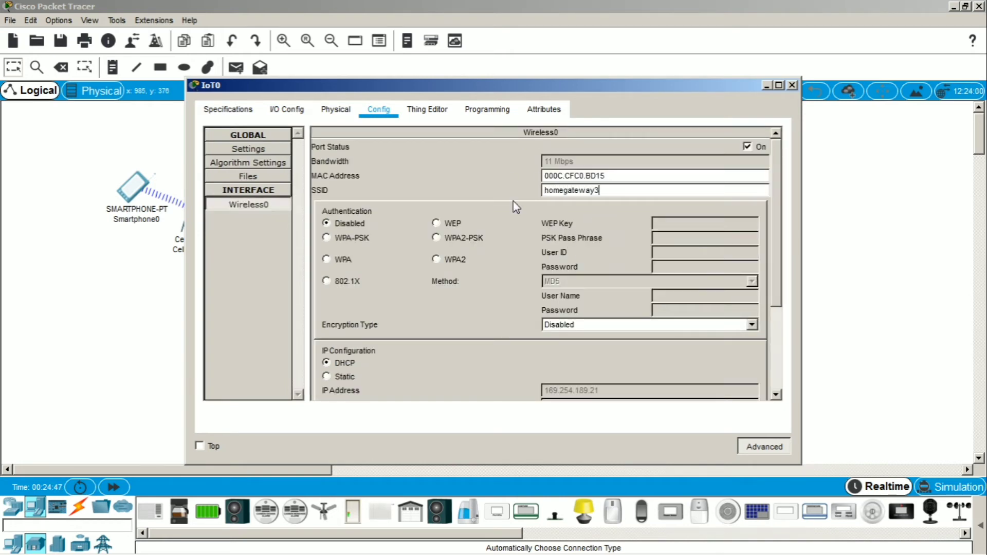
{"action": "type", "text": "gateway3"}
{"action": "left_click", "coordinate": [792, 84]}
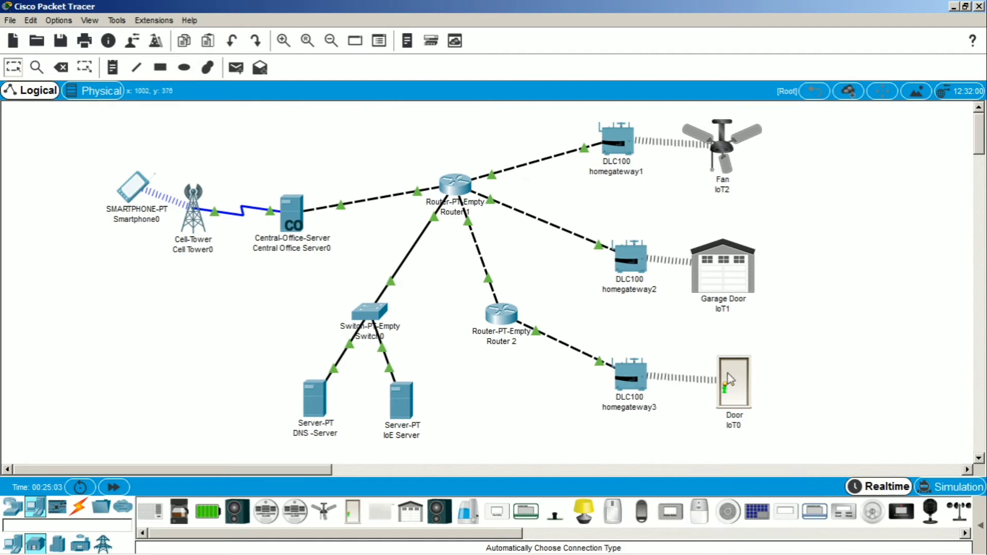
Set the fan's IoT server to remote server 10.0.0.253 with user name admin and the account password, and close its window.
{"action": "left_click", "coordinate": [720, 173]}
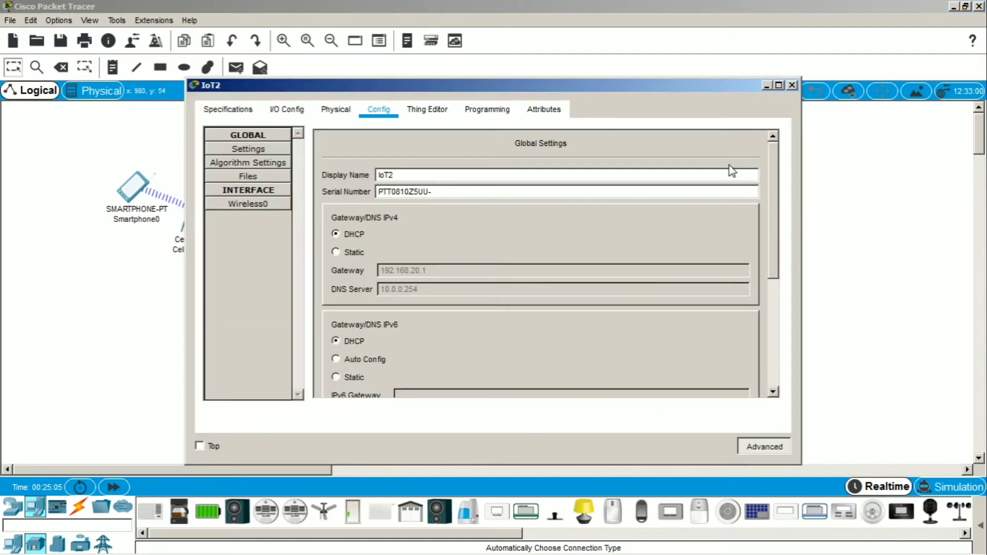
{"action": "scroll", "coordinate": [522, 299], "scroll_direction": "down", "scroll_amount": 5}
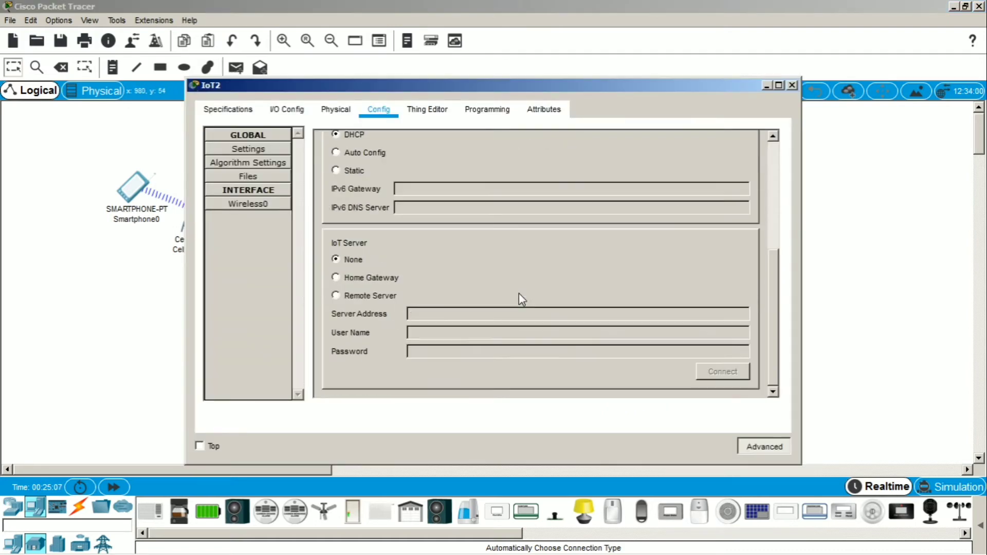
{"action": "left_click", "coordinate": [372, 298]}
{"action": "left_click", "coordinate": [447, 314]}
{"action": "type", "text": "10.0.0.253"}
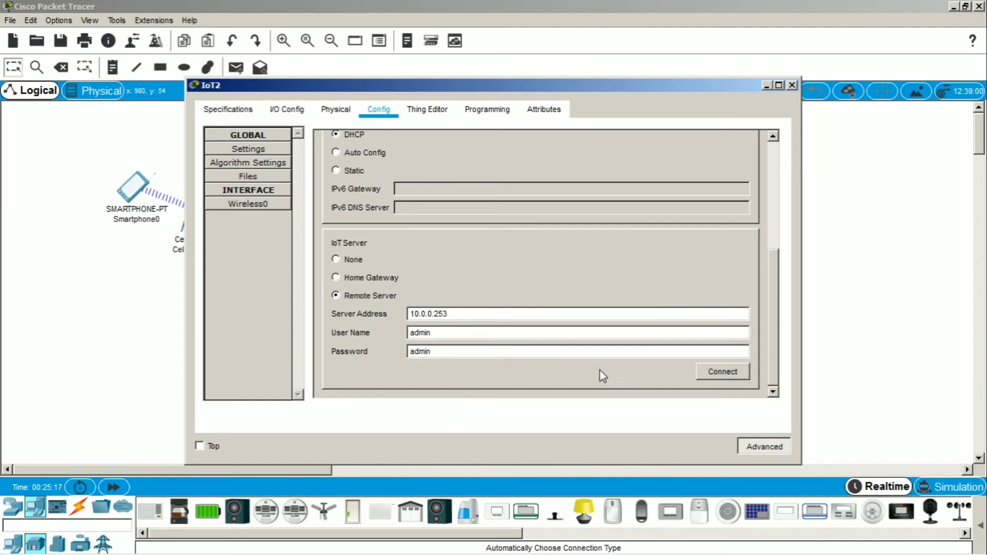
{"action": "left_click", "coordinate": [792, 86]}
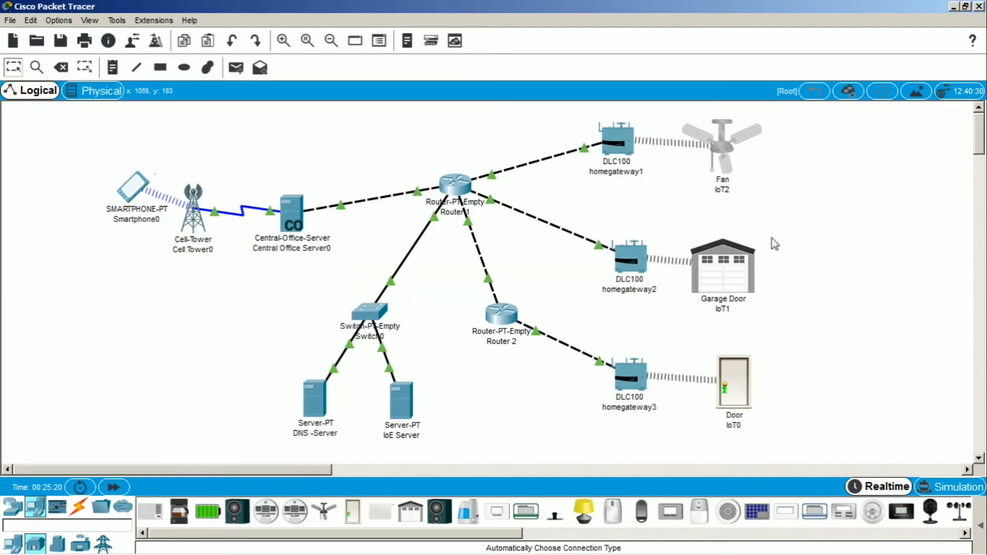
Set the garage door's IoT server to remote server 10.0.0.253 with user name admin and the account password, and close its window.
{"action": "left_click", "coordinate": [734, 273]}
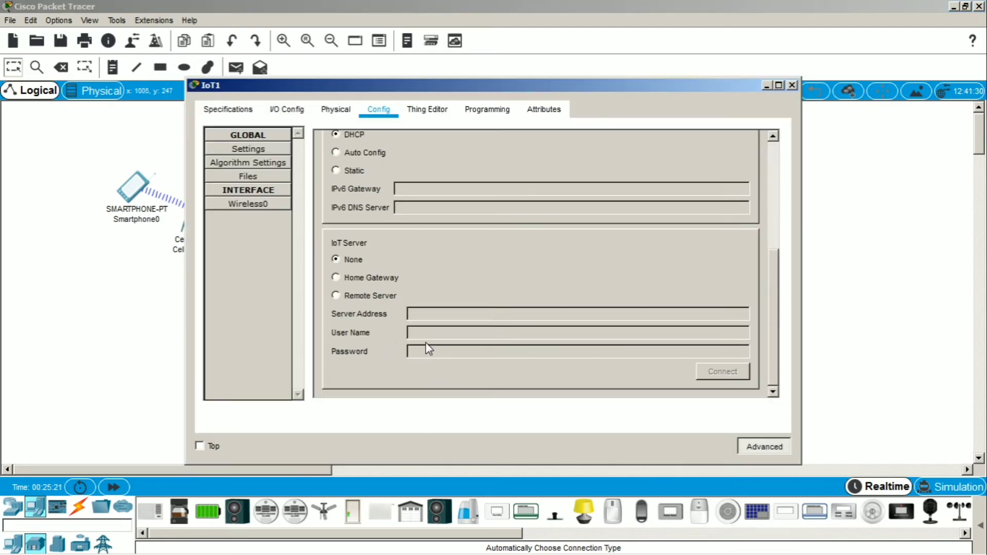
{"action": "left_click", "coordinate": [359, 296]}
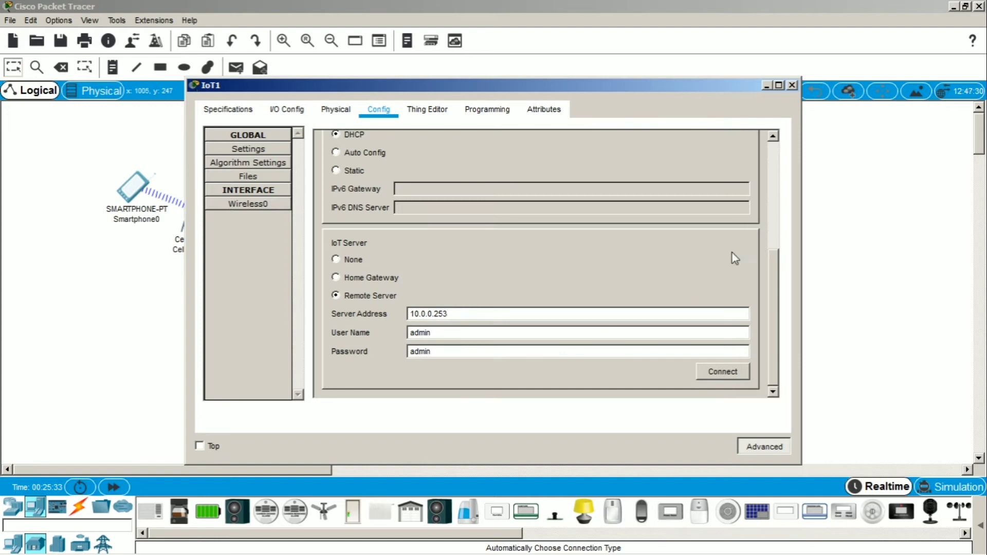
{"action": "left_click", "coordinate": [792, 86]}
Set the door's IoT server to remote server 10.0.0.253 with user name admin and the account password, and close its window.
{"action": "left_click", "coordinate": [730, 375]}
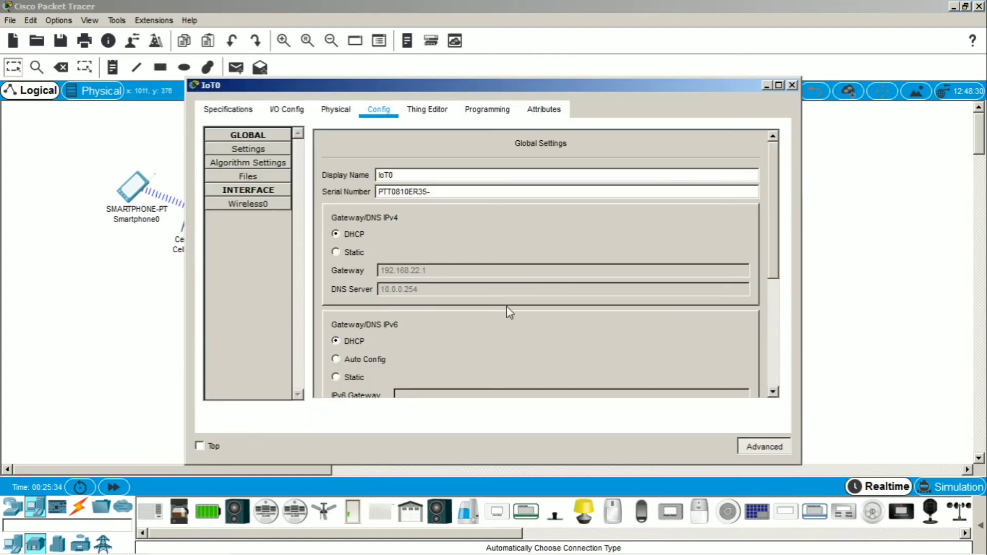
{"action": "scroll", "coordinate": [415, 300], "scroll_direction": "down", "scroll_amount": 5}
{"action": "left_click", "coordinate": [375, 296]}
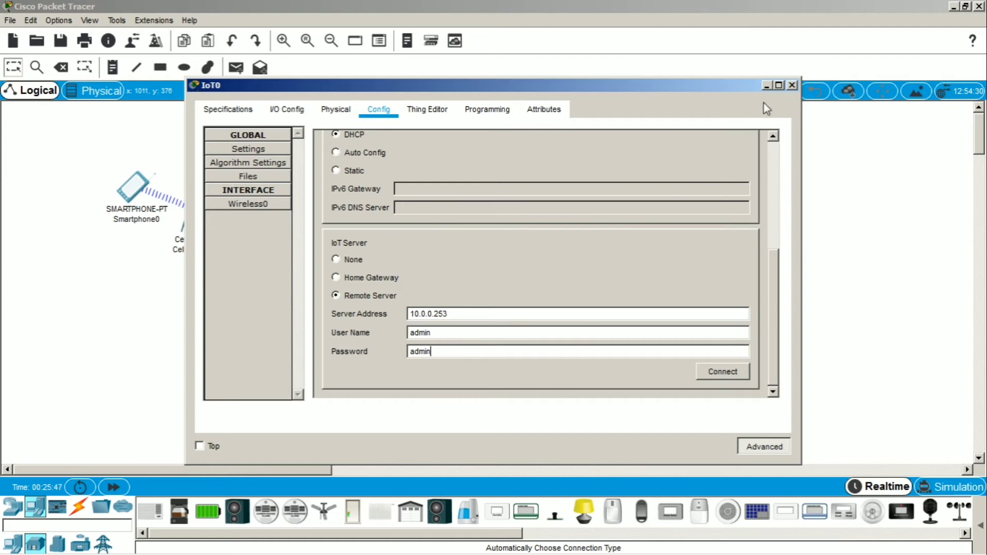
{"action": "left_click", "coordinate": [793, 85]}
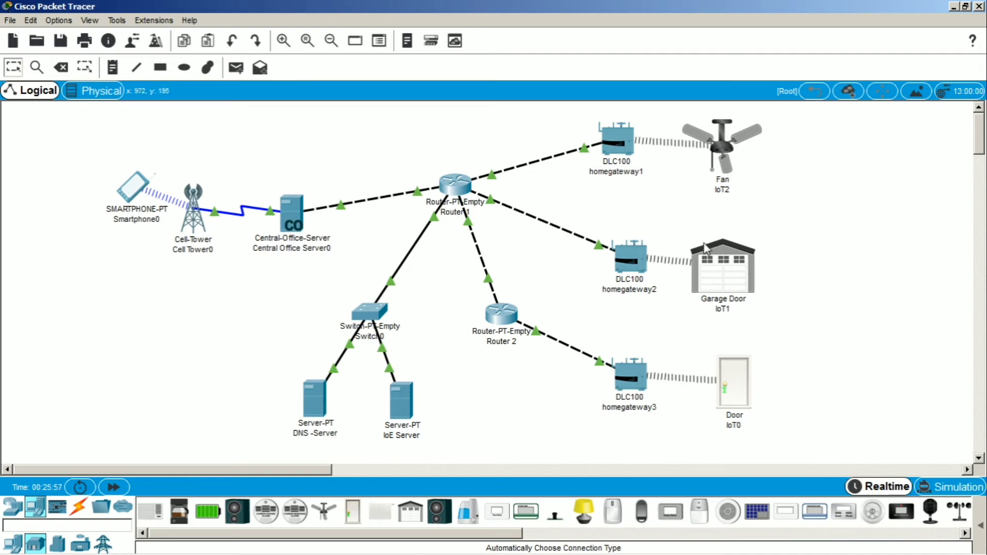
{"action": "left_click", "coordinate": [57, 506]}
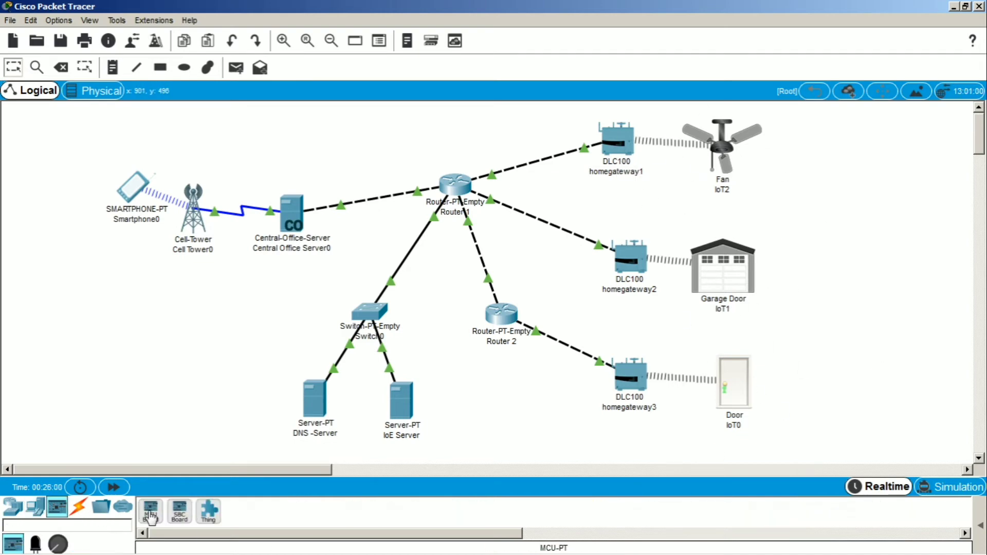
{"action": "left_click", "coordinate": [35, 544]}
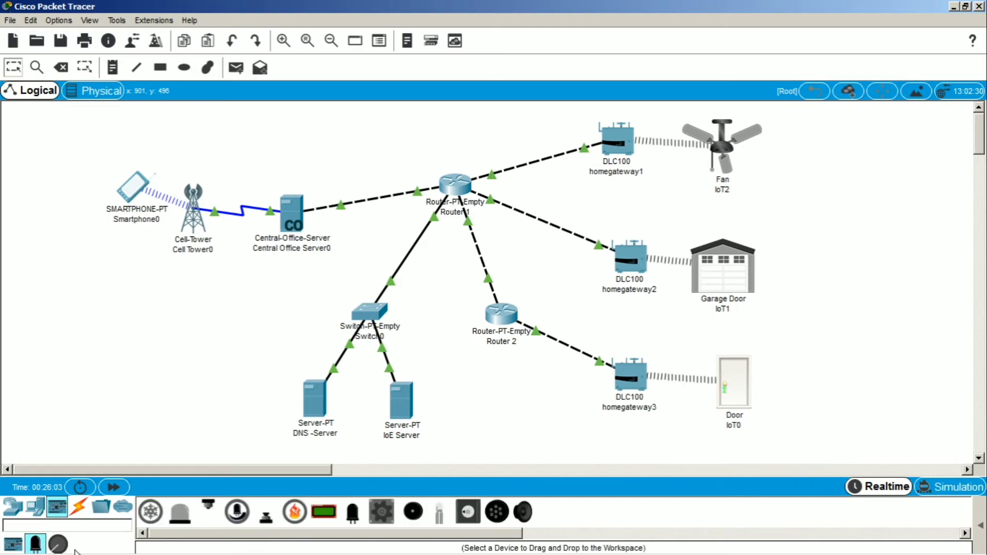
{"action": "left_click", "coordinate": [36, 507]}
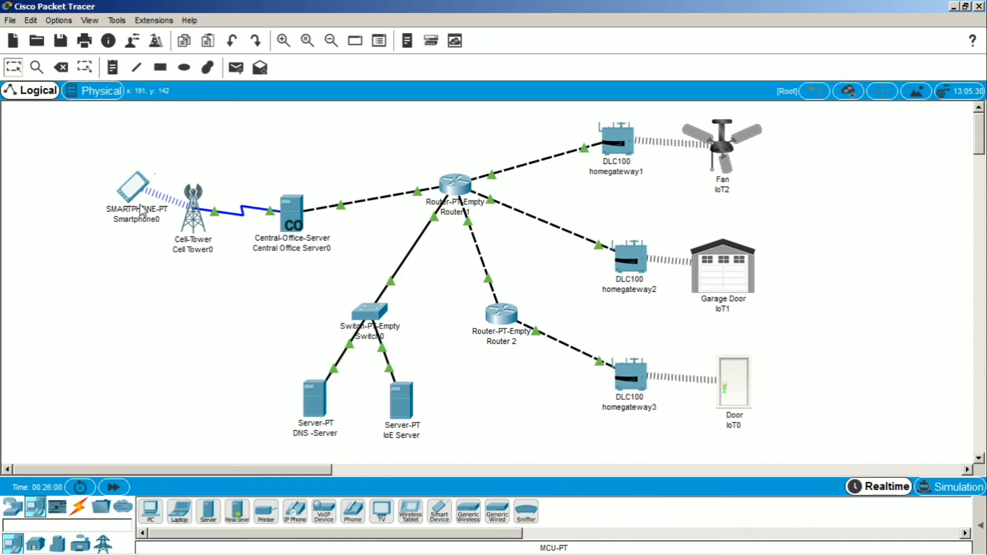
Move Smartphone0 a little farther away from Cell Tower0.
{"action": "left_click_drag", "start_coordinate": [126, 204], "coordinate": [98, 195]}
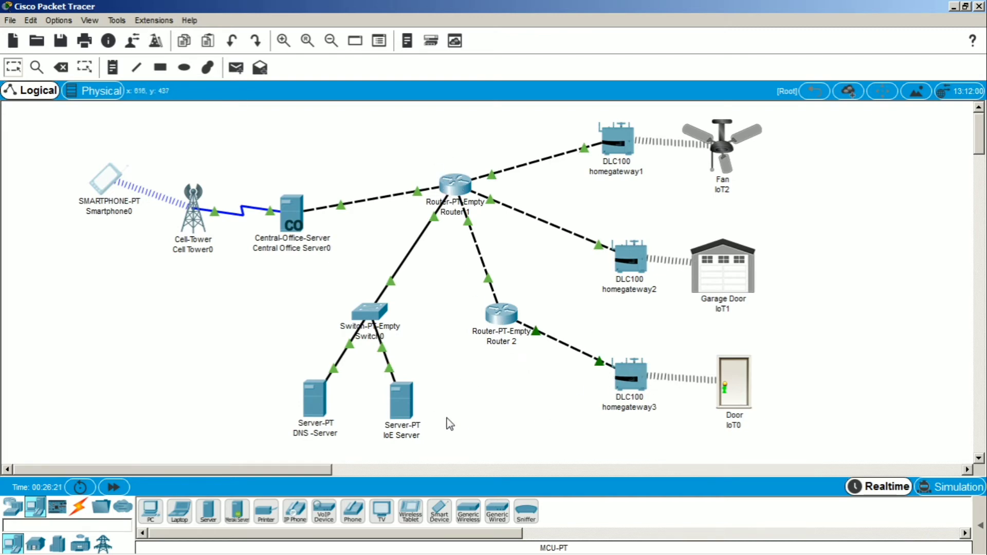
In Router 2's static route settings, enter network 10.0.0.0 with mask 255.0.0.0.
{"action": "left_click", "coordinate": [502, 313]}
{"action": "left_click", "coordinate": [199, 107]}
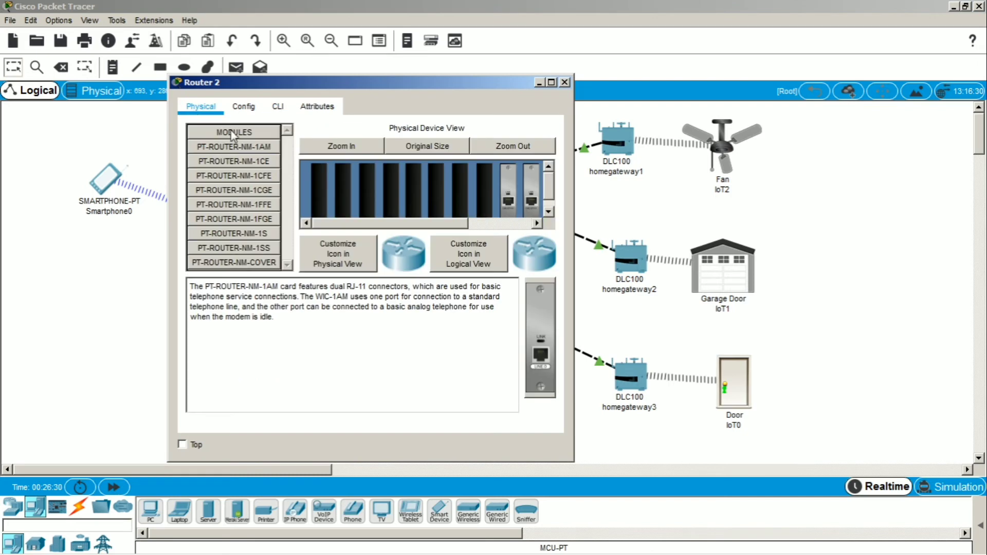
{"action": "left_click", "coordinate": [243, 106]}
{"action": "left_click", "coordinate": [221, 188]}
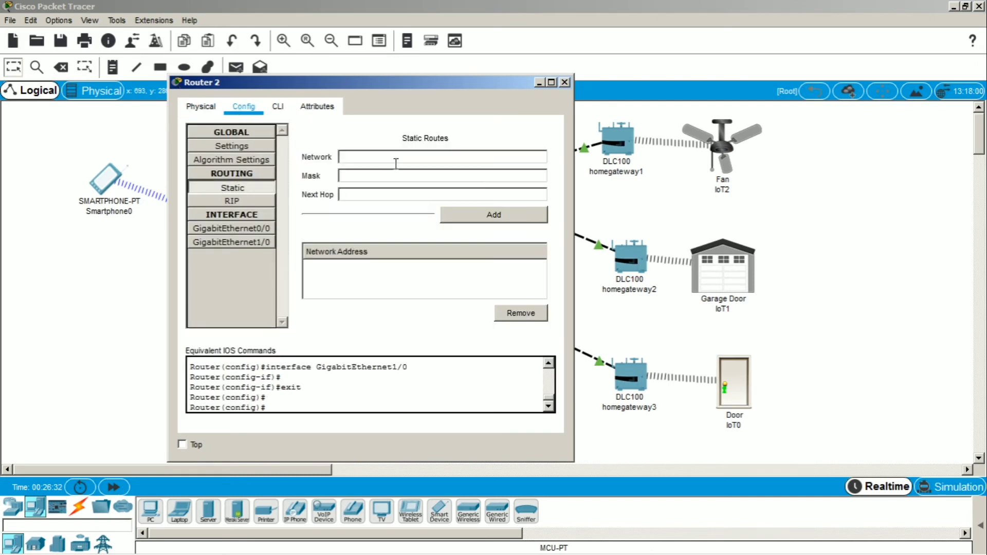
{"action": "left_click_drag", "start_coordinate": [410, 85], "coordinate": [750, 69]}
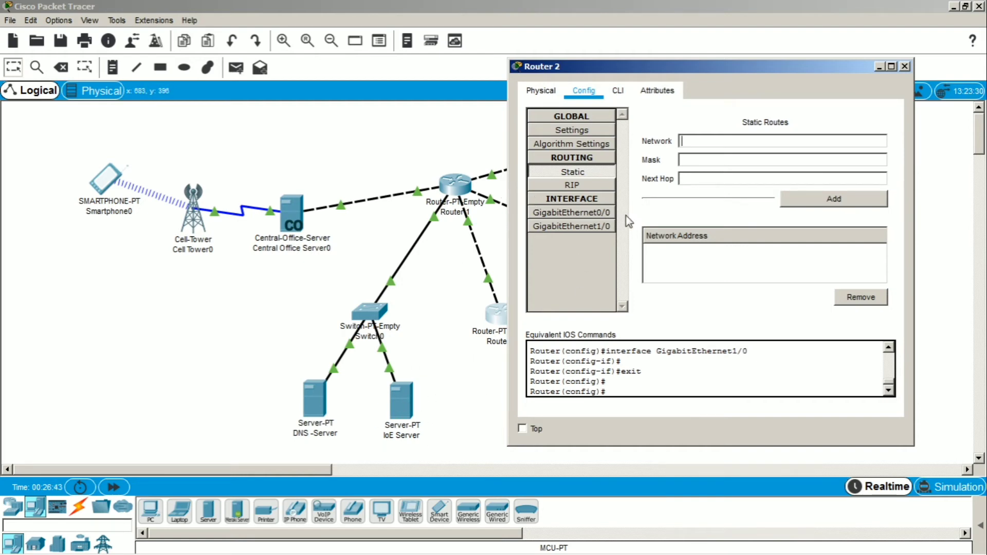
{"action": "type", "text": "10.0.0.0"}
{"action": "key", "text": "Tab"}
{"action": "type", "text": "255.0.0.0"}
{"action": "key", "text": "Tab"}
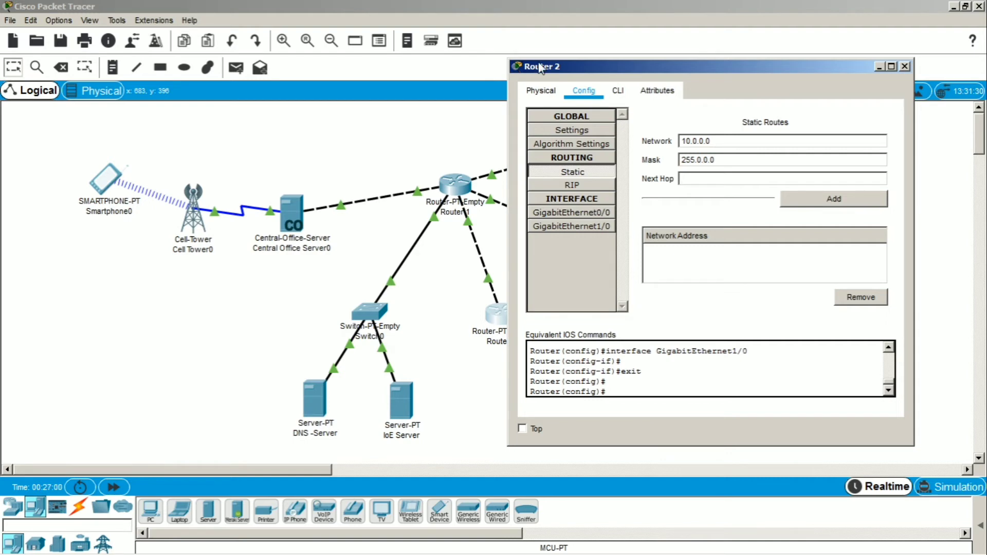
Set the next hop to 192.168.4.1, add the static route to Router 2 and close its window.
{"action": "left_click_drag", "start_coordinate": [539, 65], "coordinate": [649, 72]}
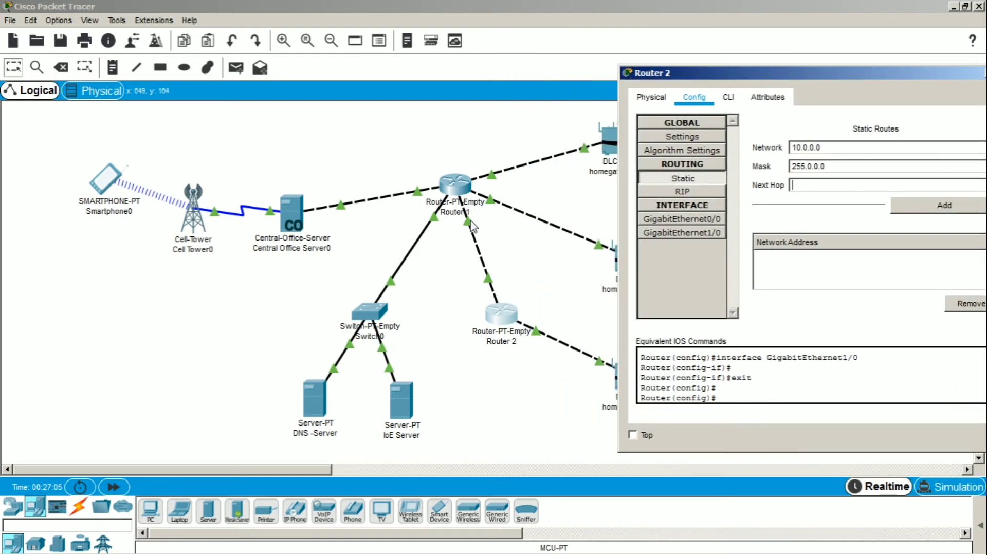
{"action": "left_click_drag", "start_coordinate": [632, 73], "coordinate": [533, 72]}
{"action": "type", "text": "19"}
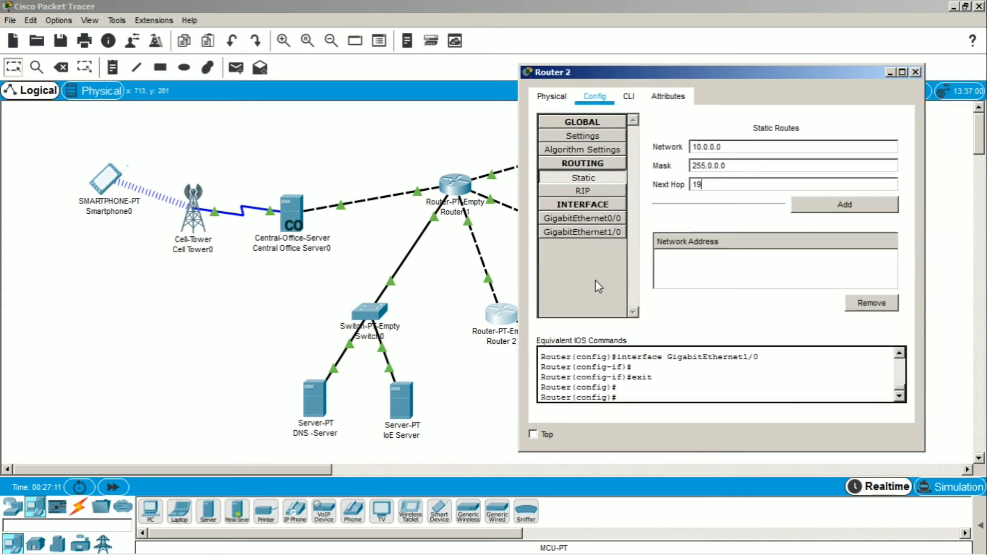
{"action": "type", "text": "2.168.4.1"}
{"action": "left_click", "coordinate": [842, 208]}
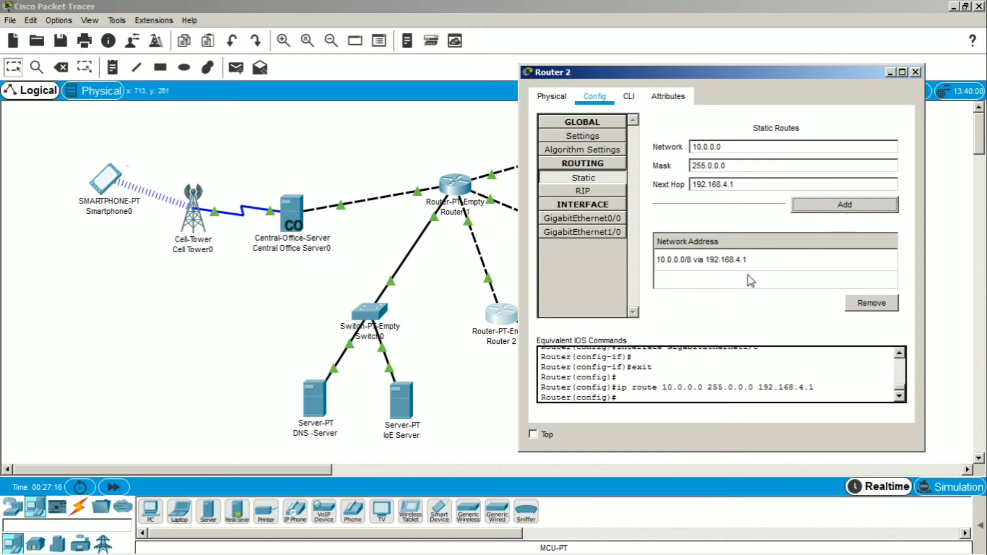
{"action": "left_click", "coordinate": [916, 72]}
In Router 1's static route settings, enter network 192.168.5.0 with mask 255.255.255.0.
{"action": "left_click", "coordinate": [457, 184]}
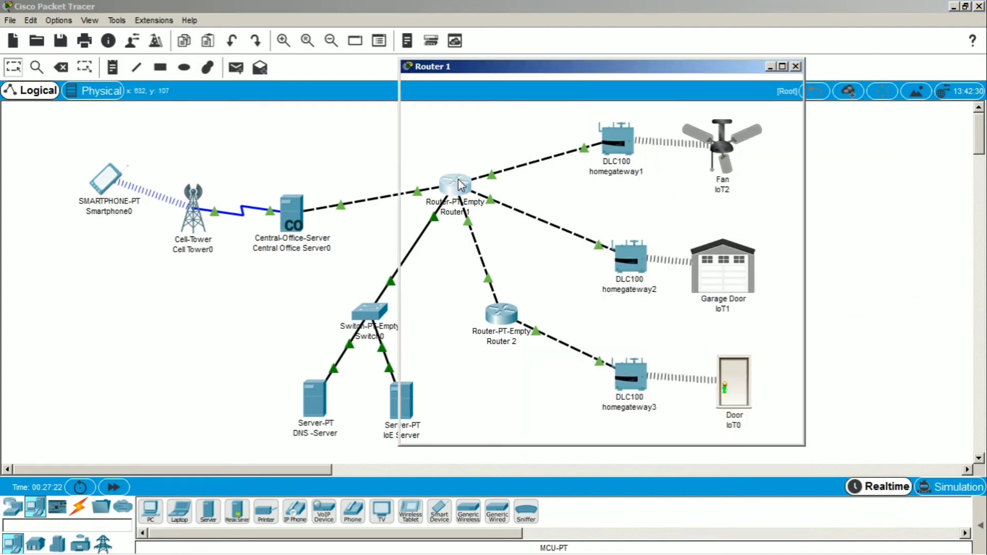
{"action": "left_click", "coordinate": [474, 91]}
{"action": "left_click", "coordinate": [473, 175]}
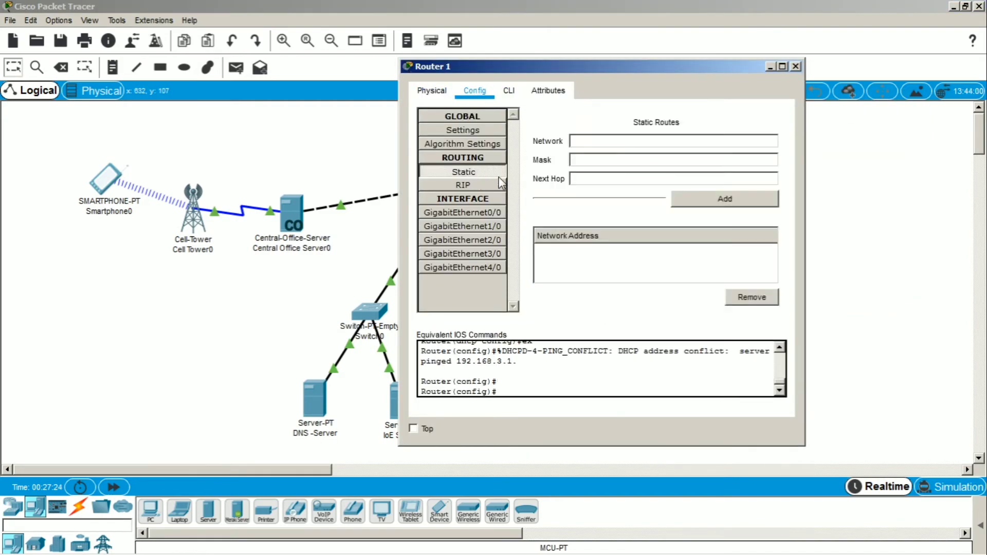
{"action": "left_click_drag", "start_coordinate": [633, 83], "coordinate": [435, 76]}
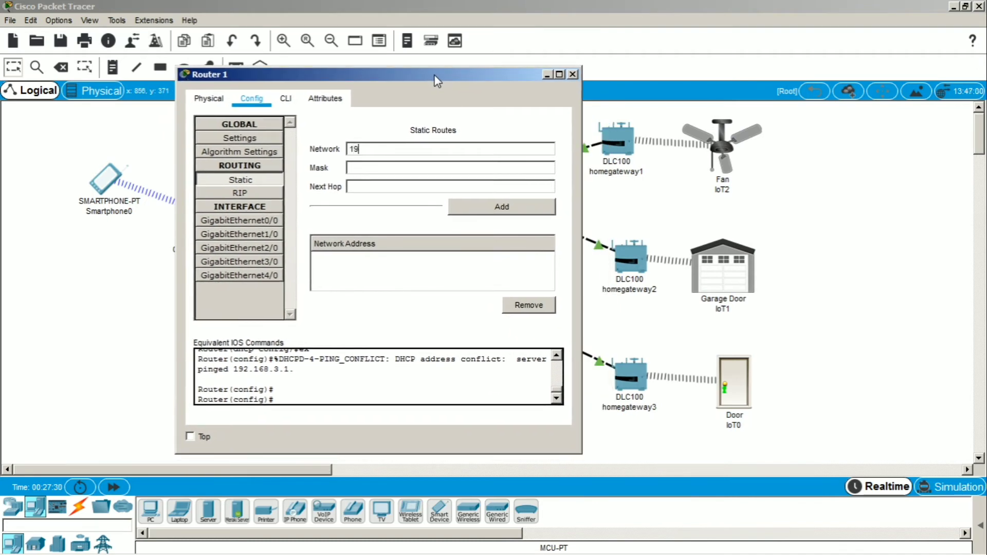
{"action": "type", "text": "192.168.5.0"}
{"action": "key", "text": "Tab"}
{"action": "type", "text": "255.255.255.0"}
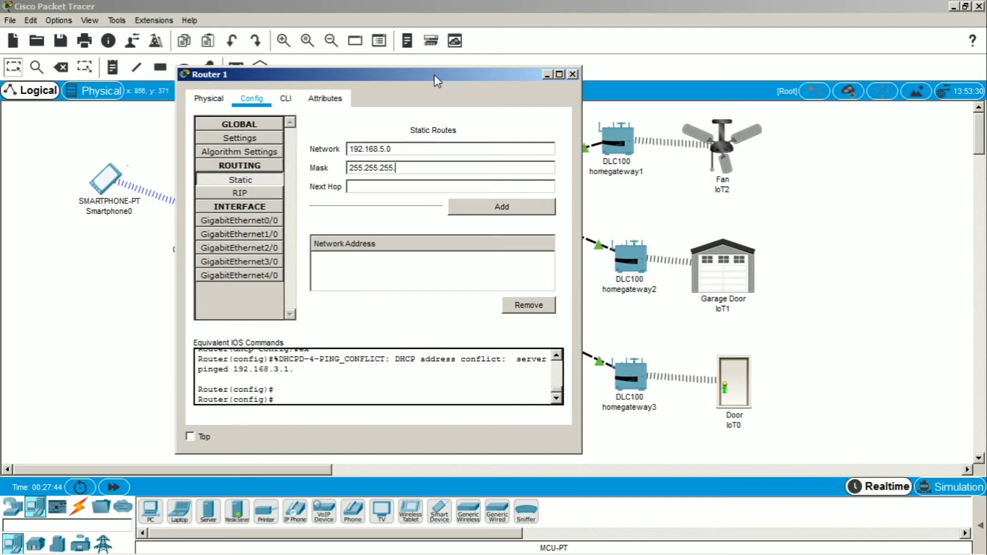
Set the next hop to 192.168.4.2, add the static route to Router 1 and close its window.
{"action": "left_click", "coordinate": [381, 185]}
{"action": "left_click_drag", "start_coordinate": [300, 74], "coordinate": [715, 76]}
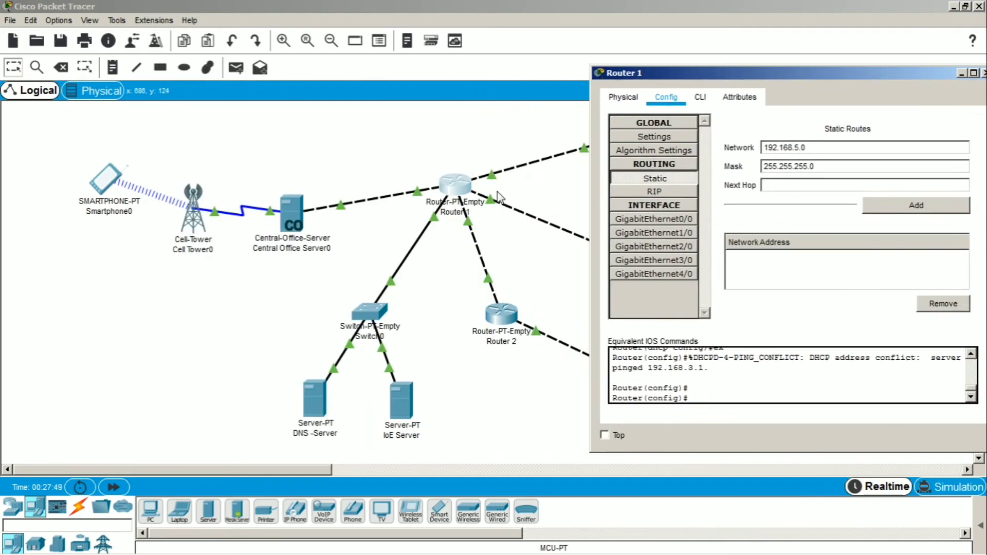
{"action": "left_click_drag", "start_coordinate": [648, 75], "coordinate": [610, 70]}
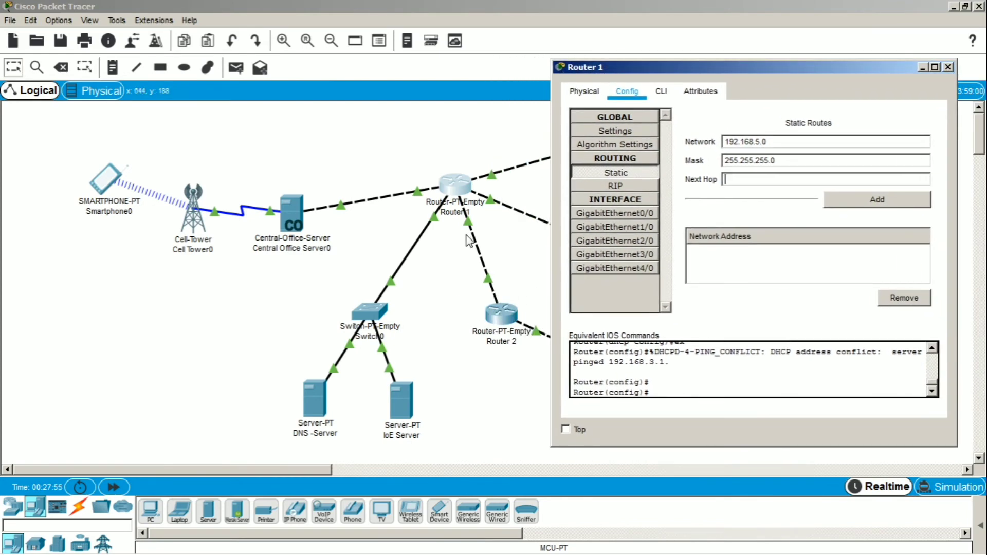
{"action": "type", "text": "168.4.2"}
{"action": "left_click", "coordinate": [855, 198]}
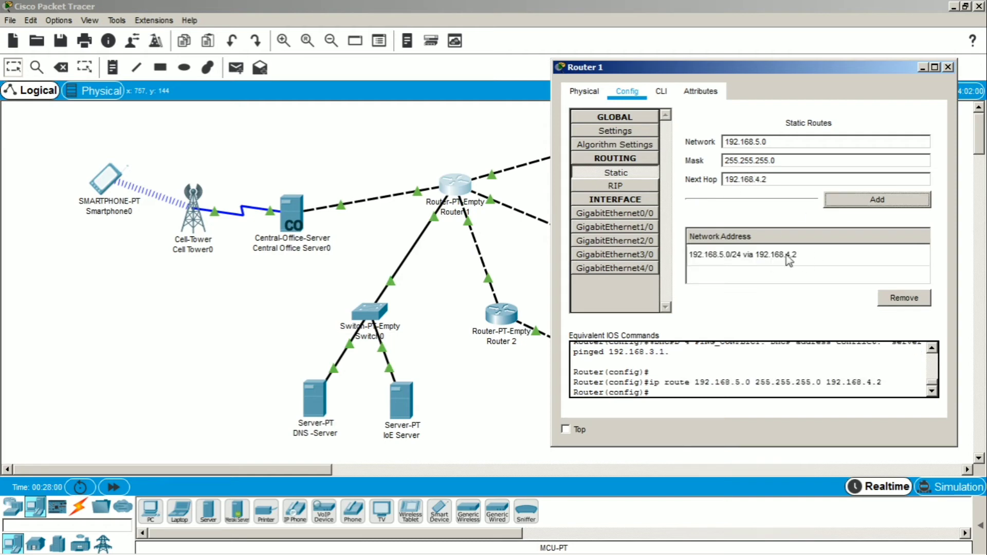
{"action": "left_click", "coordinate": [947, 68]}
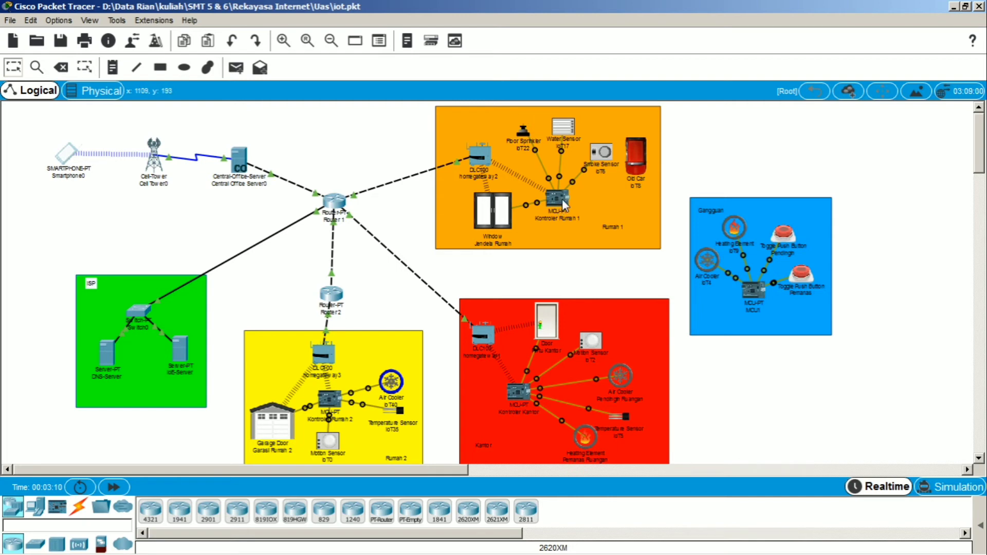
Examine the finished iot.pkt topology, including the ISP, Rumah 1, Rumah 2, Kantor and Gangguan device groups.
{"action": "mouse_move", "coordinate": [561, 202]}
{"action": "scroll", "coordinate": [539, 265], "scroll_direction": "down", "scroll_amount": 3}
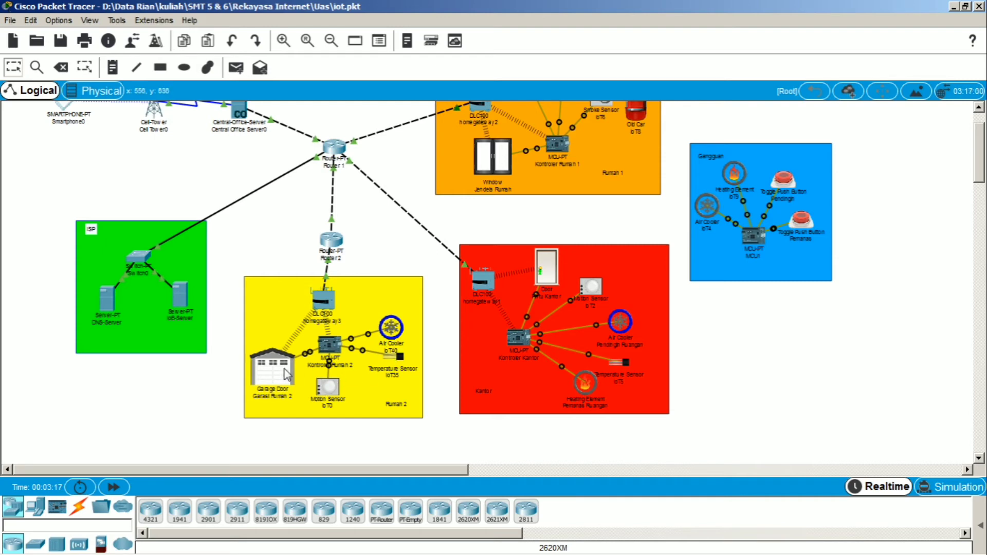
{"action": "scroll", "coordinate": [381, 313], "scroll_direction": "up", "scroll_amount": 2}
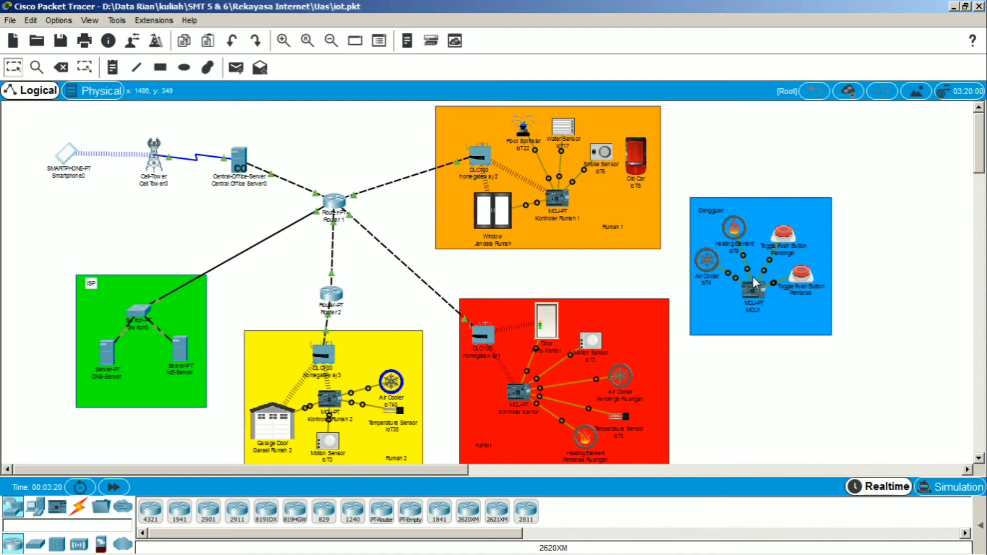
{"action": "scroll", "coordinate": [732, 252], "scroll_direction": "down", "scroll_amount": 2}
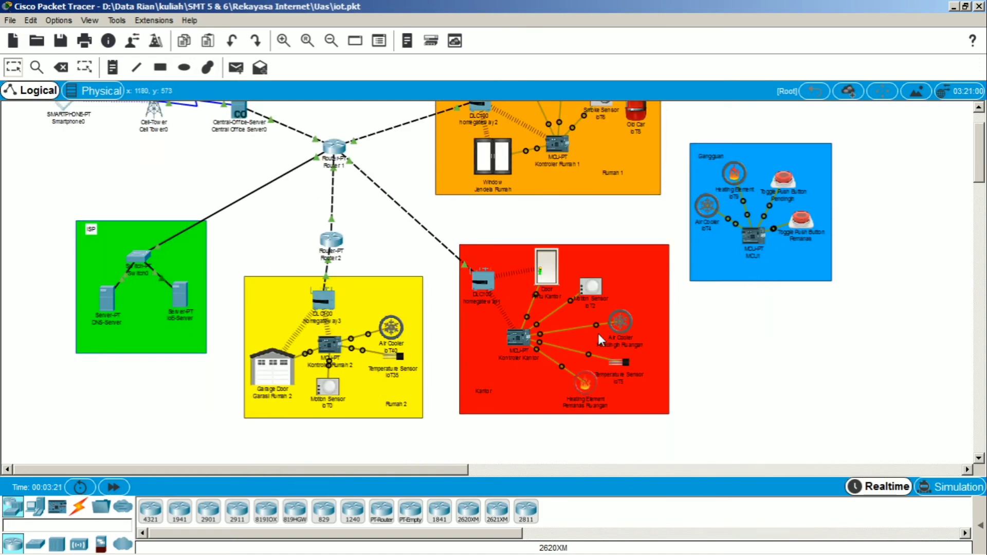
{"action": "scroll", "coordinate": [597, 333], "scroll_direction": "up", "scroll_amount": 2}
{"action": "scroll", "coordinate": [587, 345], "scroll_direction": "down", "scroll_amount": 2}
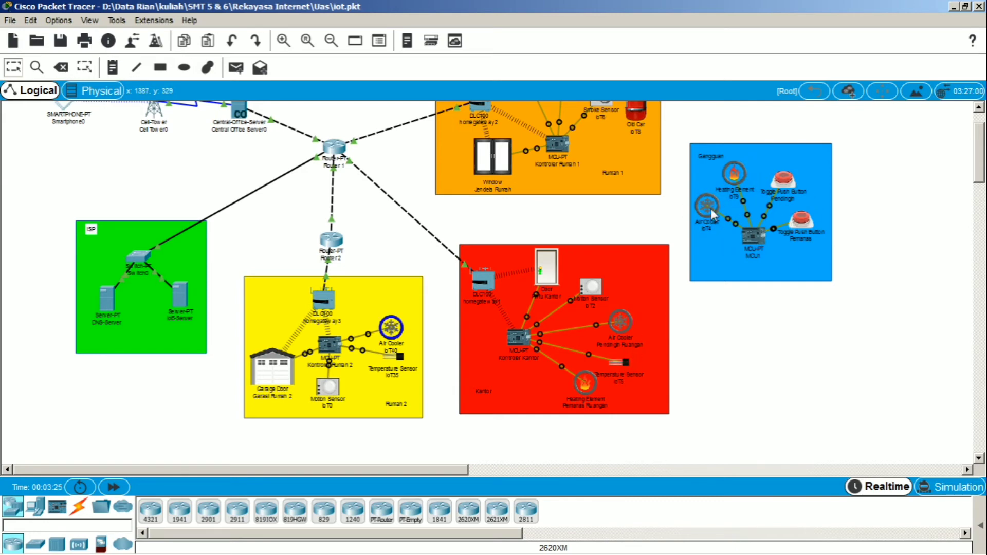
{"action": "scroll", "coordinate": [714, 213], "scroll_direction": "up", "scroll_amount": 2}
{"action": "scroll", "coordinate": [663, 303], "scroll_direction": "down", "scroll_amount": 2}
{"action": "scroll", "coordinate": [576, 351], "scroll_direction": "up", "scroll_amount": 2}
{"action": "scroll", "coordinate": [238, 302], "scroll_direction": "down", "scroll_amount": 2}
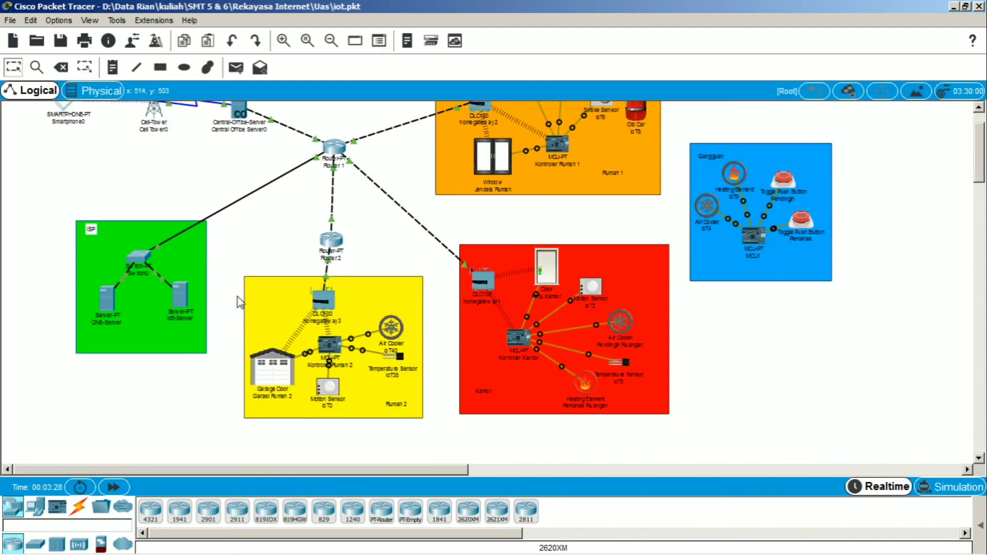
{"action": "scroll", "coordinate": [93, 181], "scroll_direction": "up", "scroll_amount": 2}
{"action": "scroll", "coordinate": [288, 270], "scroll_direction": "down", "scroll_amount": 2}
{"action": "scroll", "coordinate": [139, 222], "scroll_direction": "up", "scroll_amount": 2}
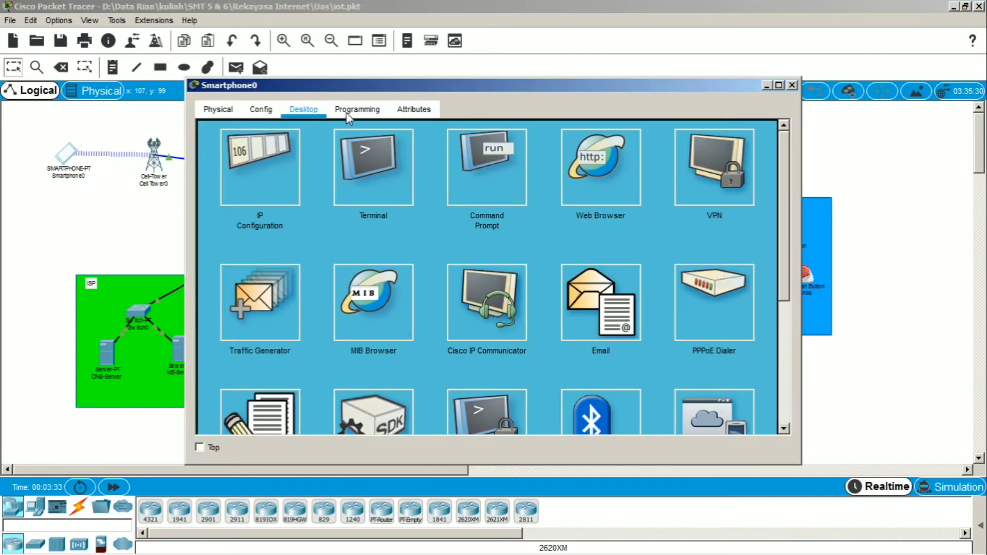
Set the IoT server address in Smartphone0's IoT Monitor to 10.0.0.253 and log in with the prefilled credentials.
{"action": "scroll", "coordinate": [487, 264], "scroll_direction": "down", "scroll_amount": 3}
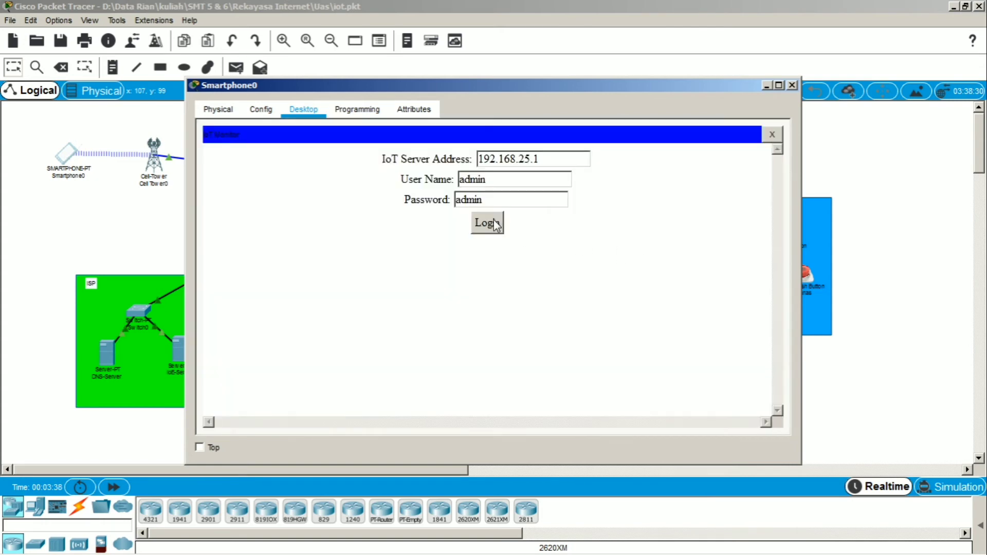
{"action": "left_click_drag", "start_coordinate": [540, 159], "coordinate": [479, 160]}
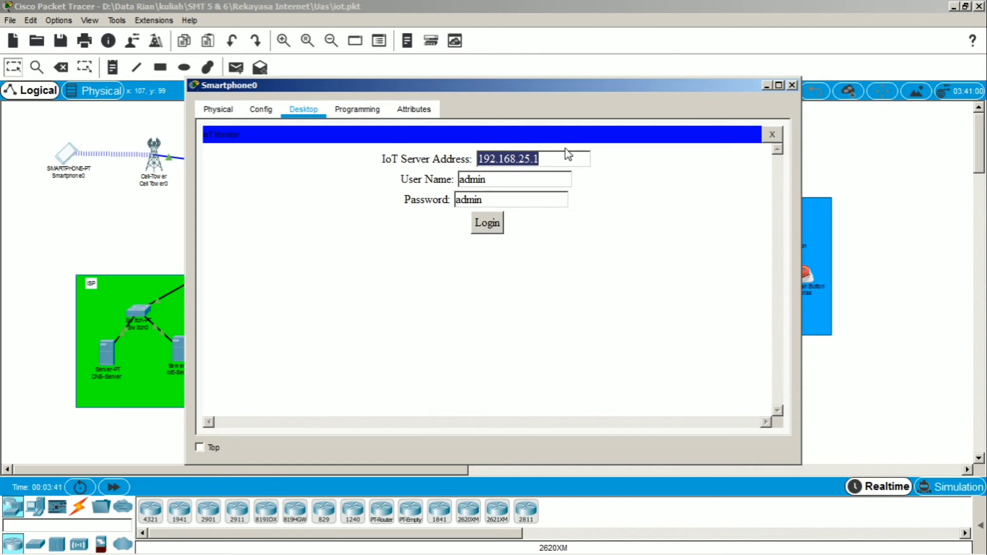
{"action": "type", "text": "10.0."}
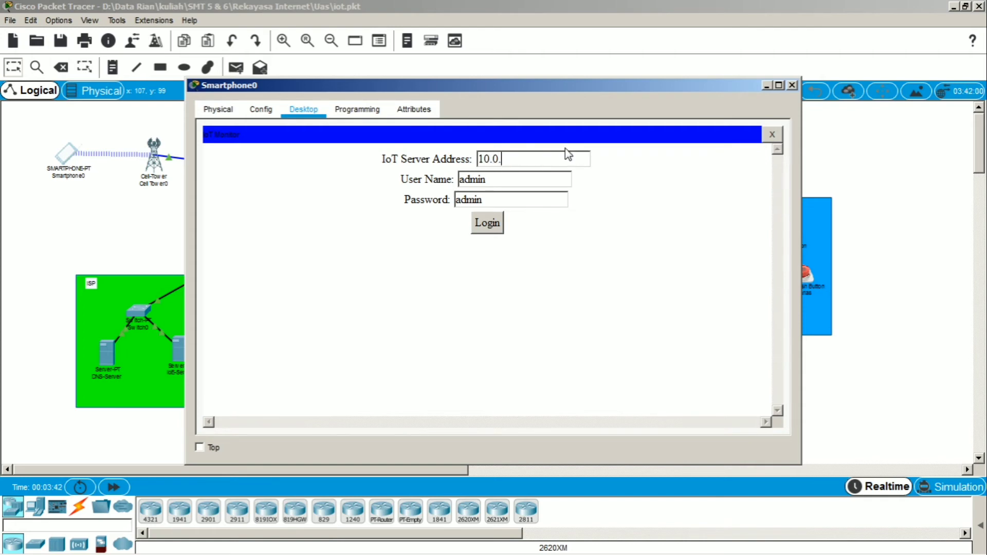
{"action": "type", "text": "0.253"}
{"action": "left_click", "coordinate": [497, 225]}
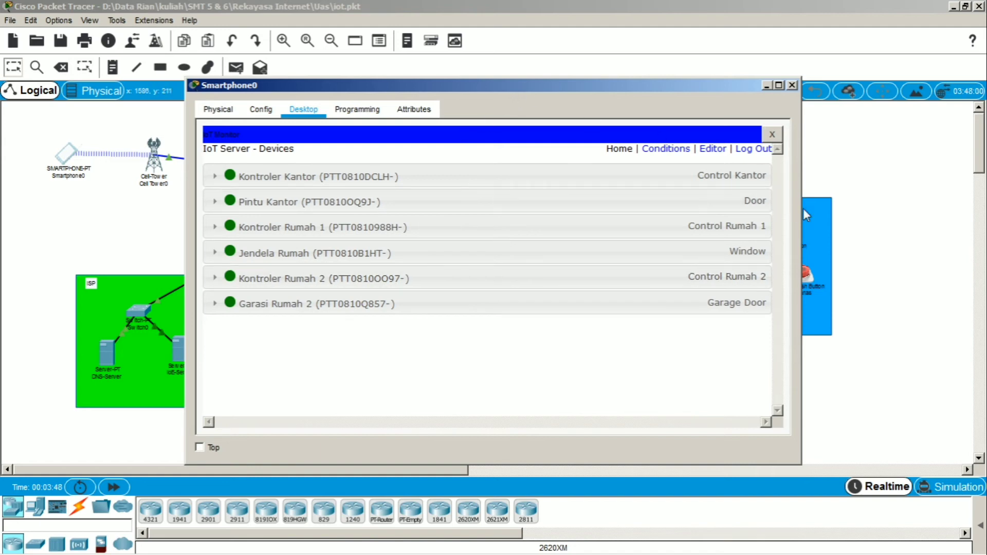
Narrow the Smartphone0 window and move it aside to uncover the Rumah 1 and Kantor device groups.
{"action": "left_click_drag", "start_coordinate": [800, 205], "coordinate": [630, 224]}
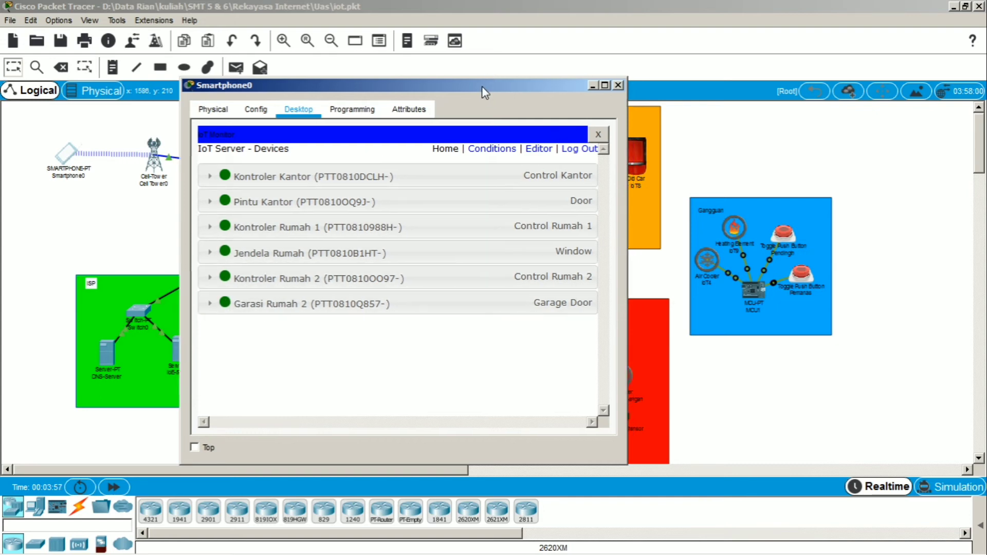
{"action": "left_click_drag", "start_coordinate": [482, 85], "coordinate": [295, 81]}
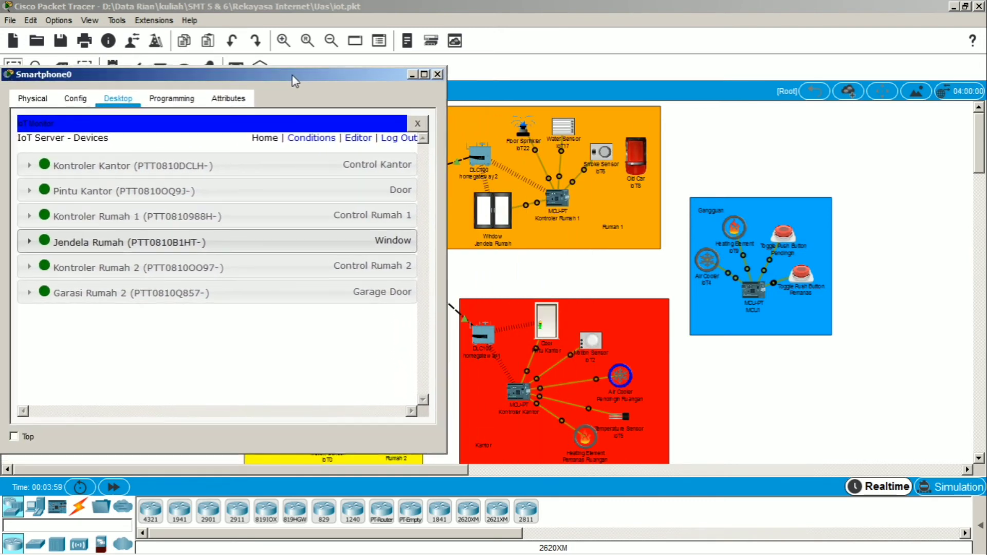
Expand the Kontroler Rumah 1 and Jendela Rumah entries, and toggle the window's On switch twice.
{"action": "left_click", "coordinate": [240, 224]}
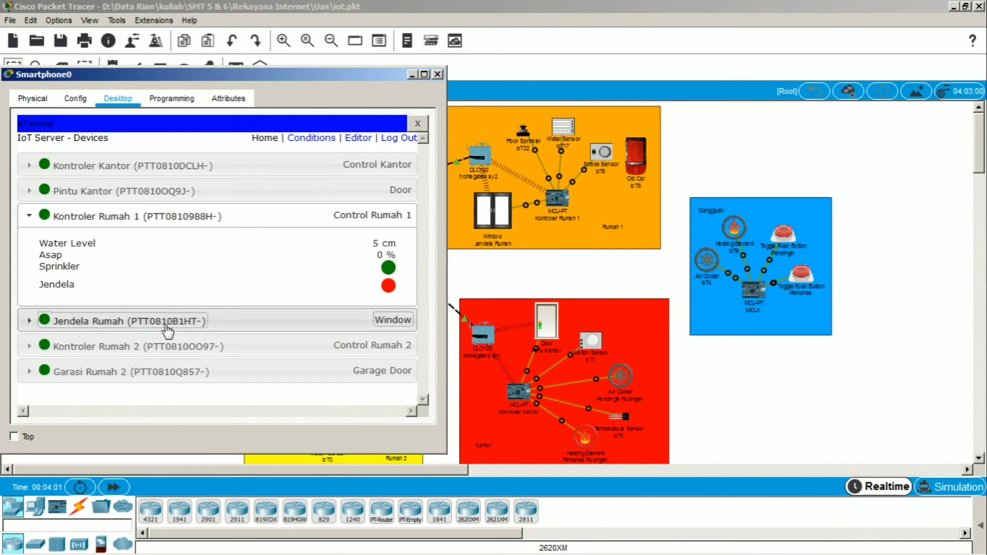
{"action": "left_click", "coordinate": [103, 324]}
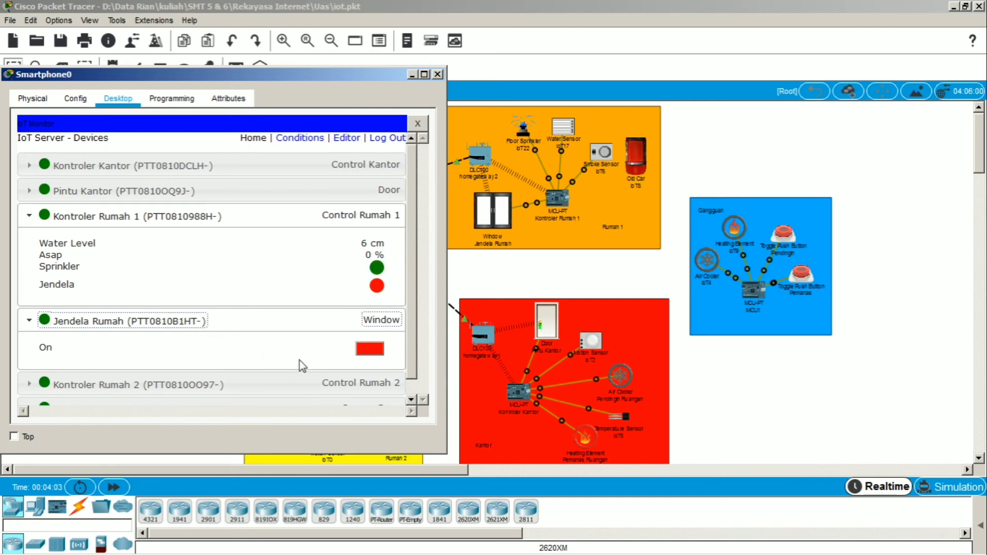
{"action": "left_click", "coordinate": [376, 350]}
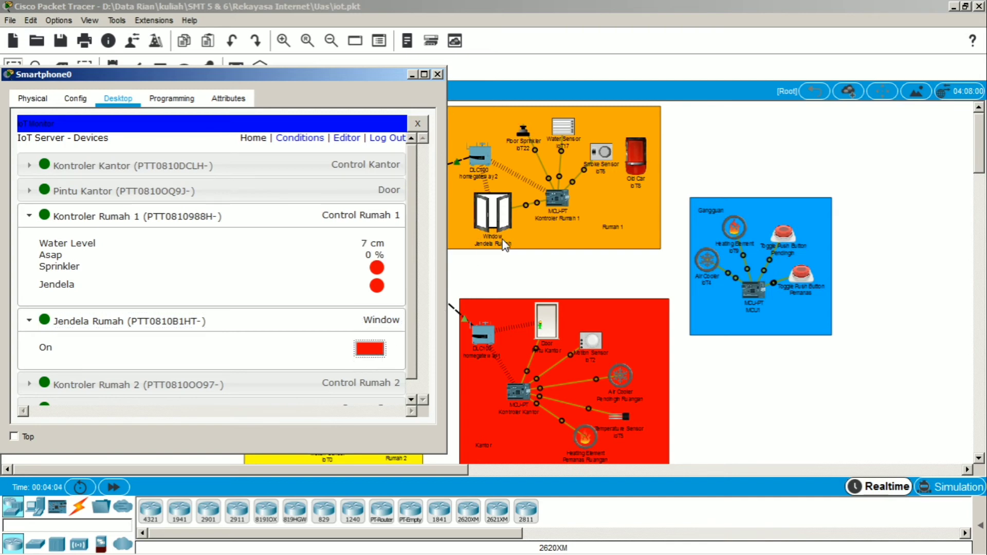
{"action": "left_click", "coordinate": [377, 353]}
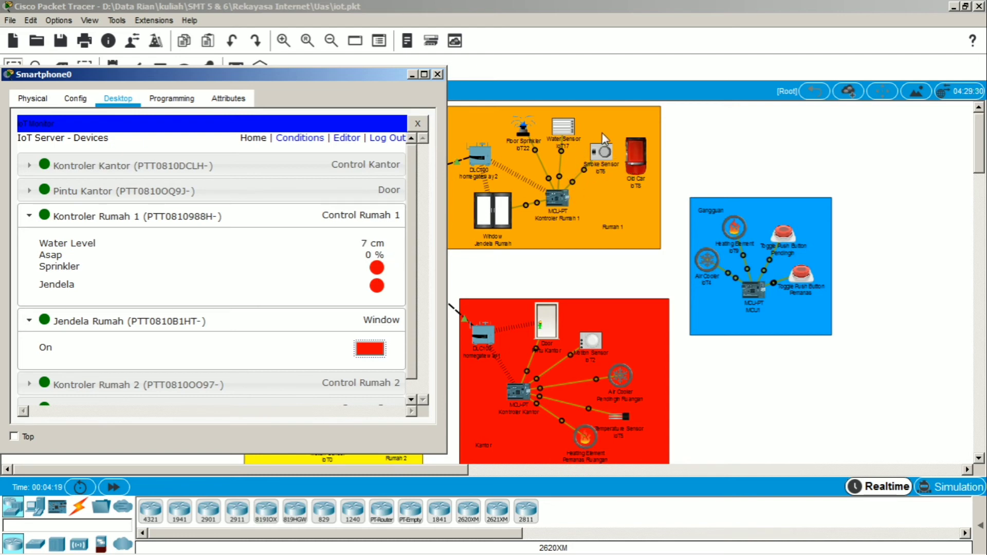
Start the old car in Rumah 1, monitor the Asap and Jendela statuses under Kontroler Rumah 1, and stop the car.
{"action": "left_click", "coordinate": [637, 153]}
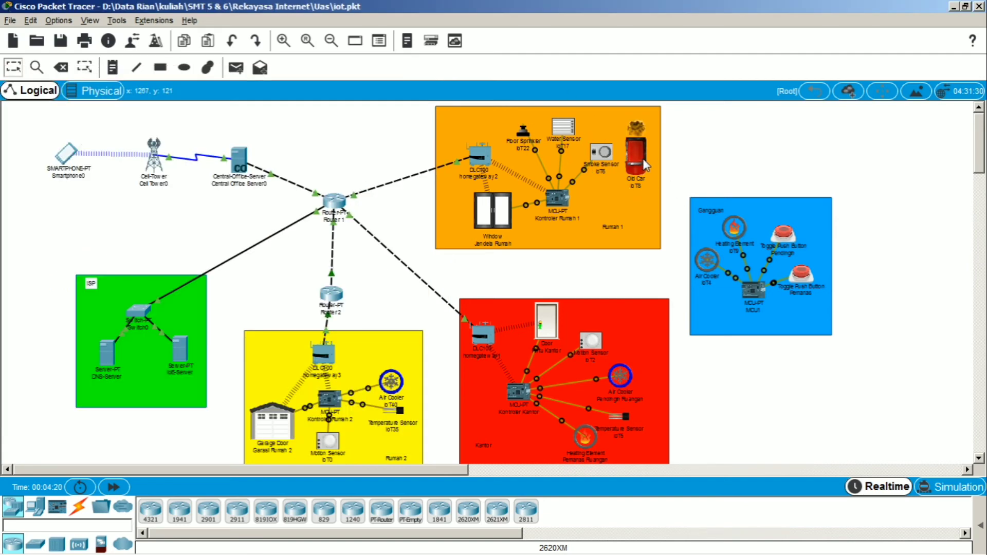
{"action": "key", "text": "alt+Tab"}
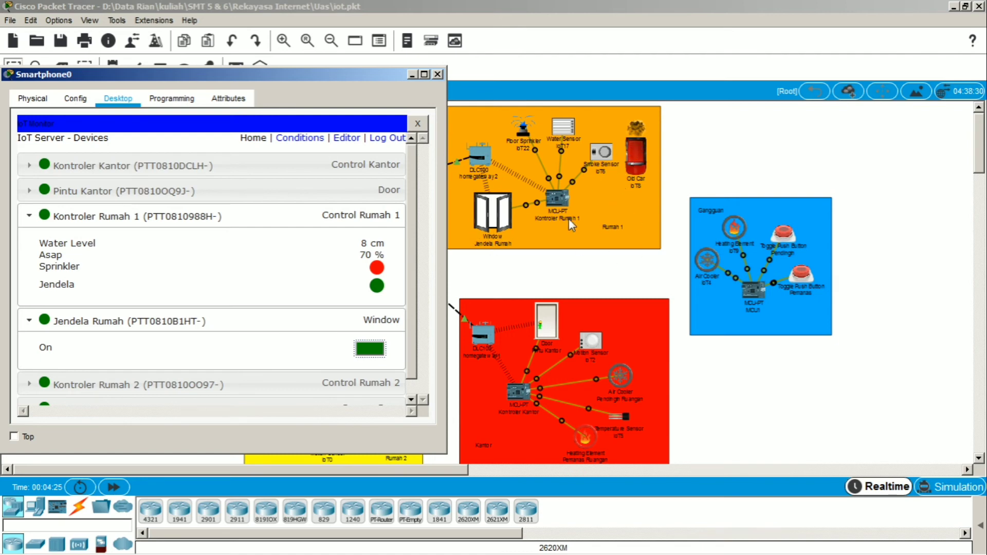
{"action": "left_click", "coordinate": [634, 151]}
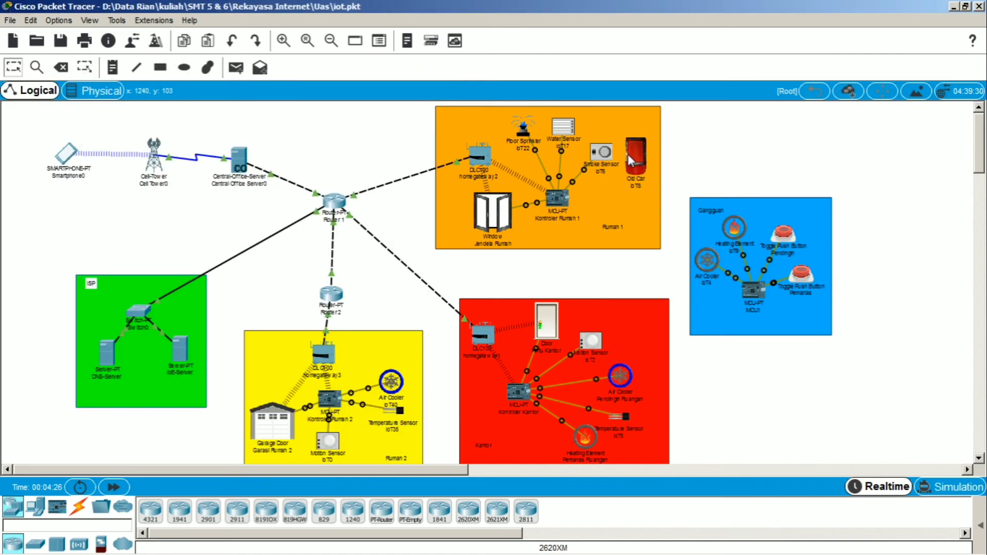
{"action": "key", "text": "alt+Tab"}
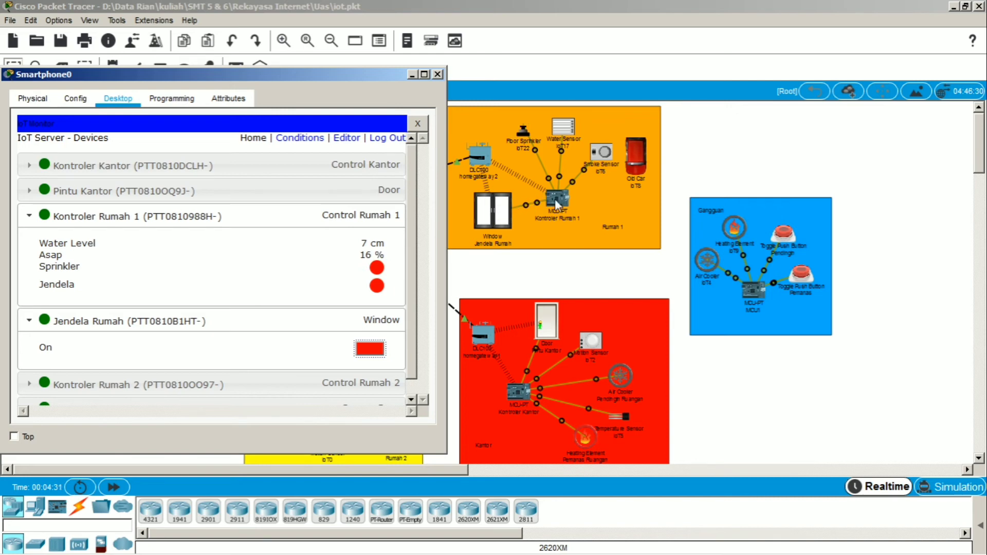
Collapse the Kontroler Rumah 1 and Jendela Rumah entries, and expand Kontroler Kantor and Pintu Kantor with the Kantor group in view.
{"action": "left_click", "coordinate": [266, 220]}
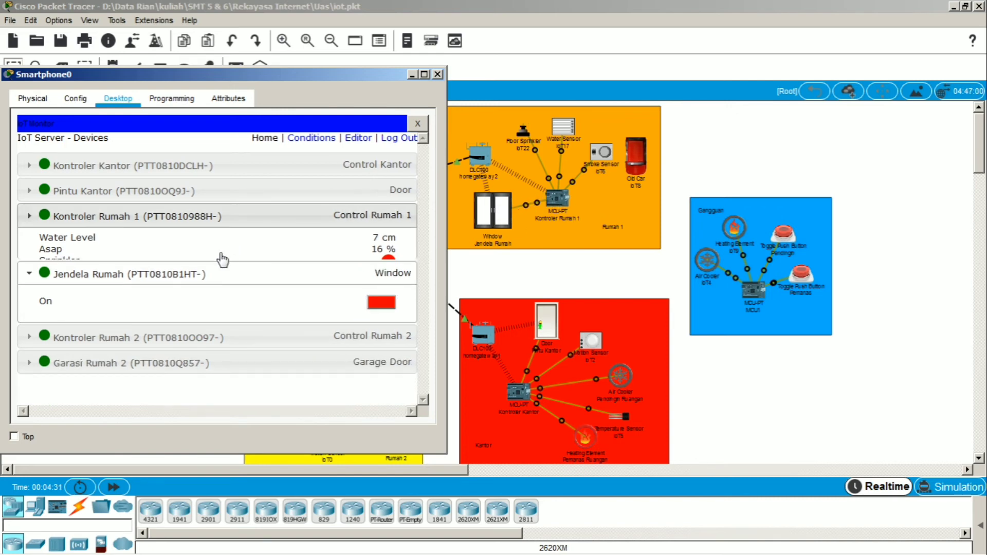
{"action": "left_click", "coordinate": [192, 246]}
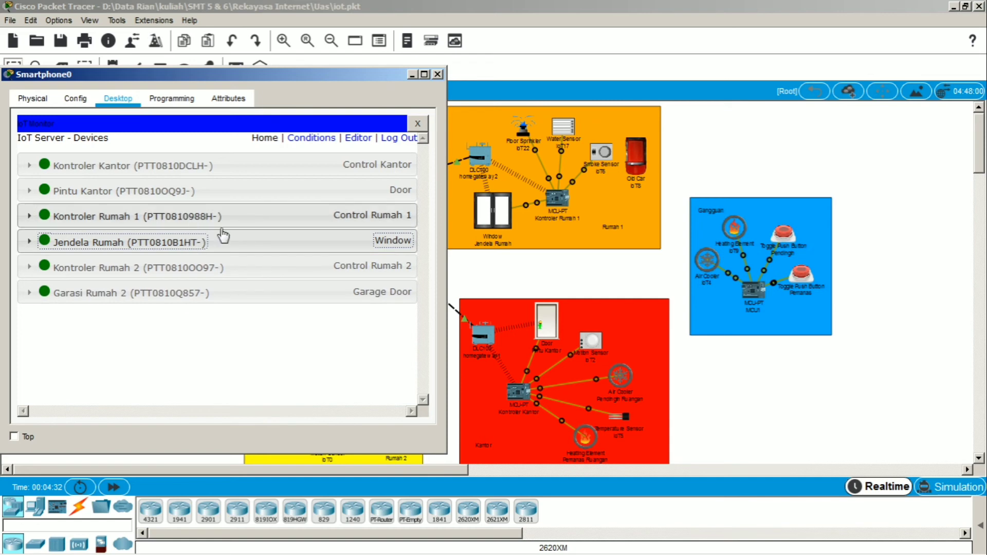
{"action": "left_click", "coordinate": [970, 182]}
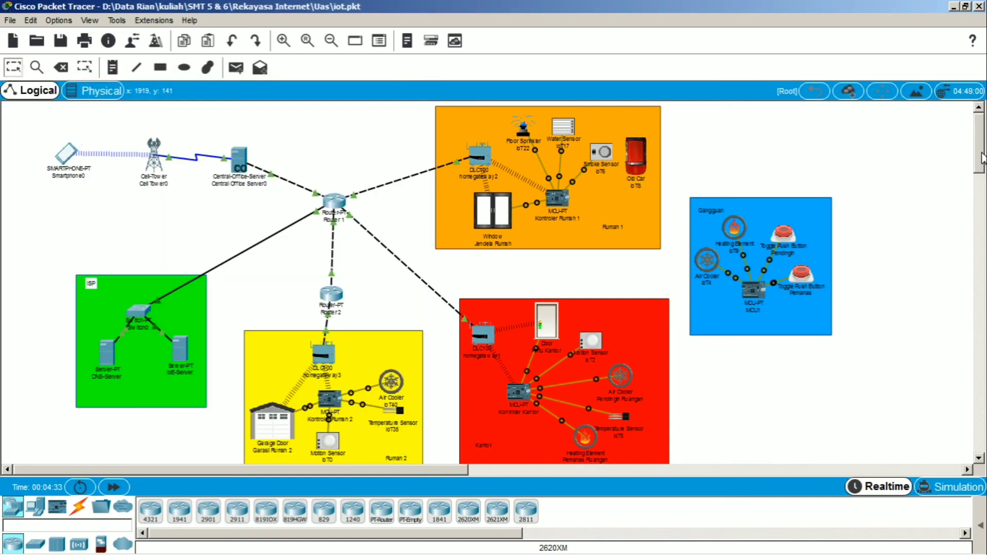
{"action": "scroll", "coordinate": [813, 212], "scroll_direction": "down", "scroll_amount": 3}
{"action": "key", "text": "alt+Tab"}
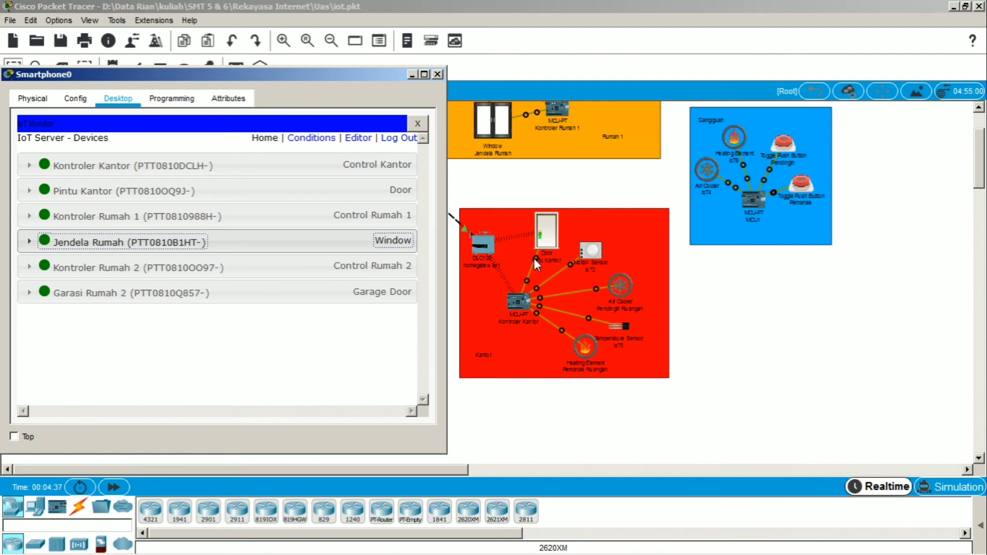
{"action": "left_click", "coordinate": [119, 177]}
{"action": "left_click", "coordinate": [114, 296]}
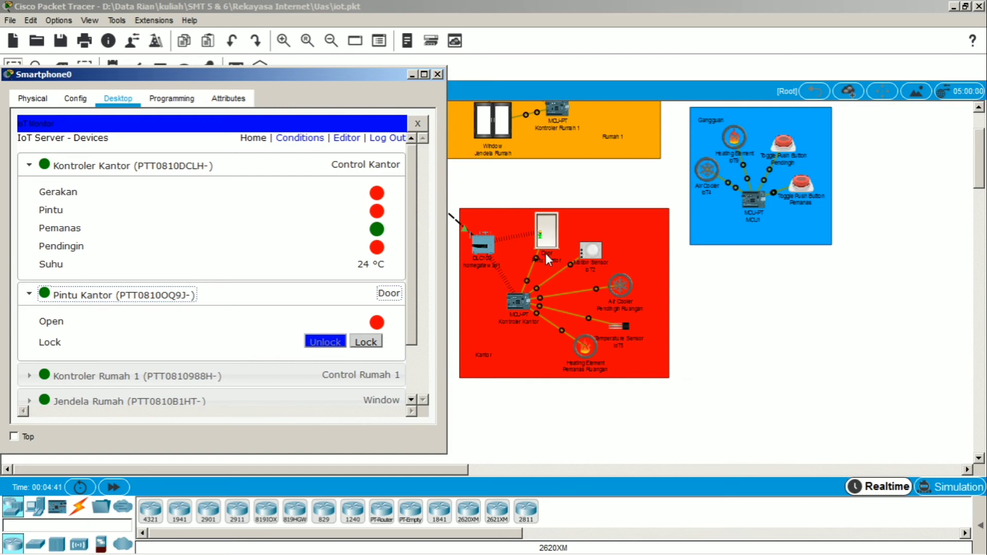
Switch the Gangguan group's Pendingin push button on and off while monitoring the Suhu reading of Kontroler Kantor.
{"action": "mouse_move", "coordinate": [599, 248]}
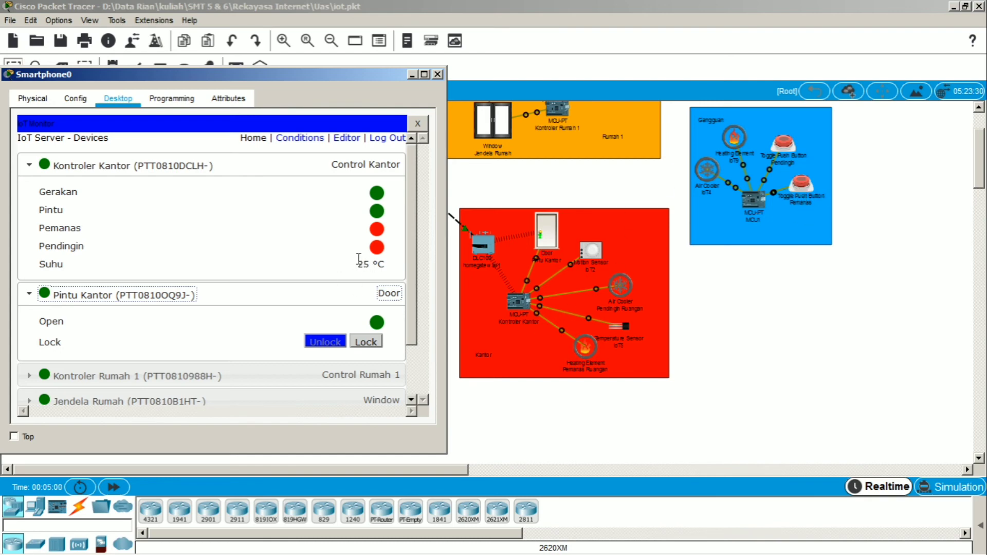
{"action": "left_click_drag", "start_coordinate": [359, 263], "coordinate": [373, 261]}
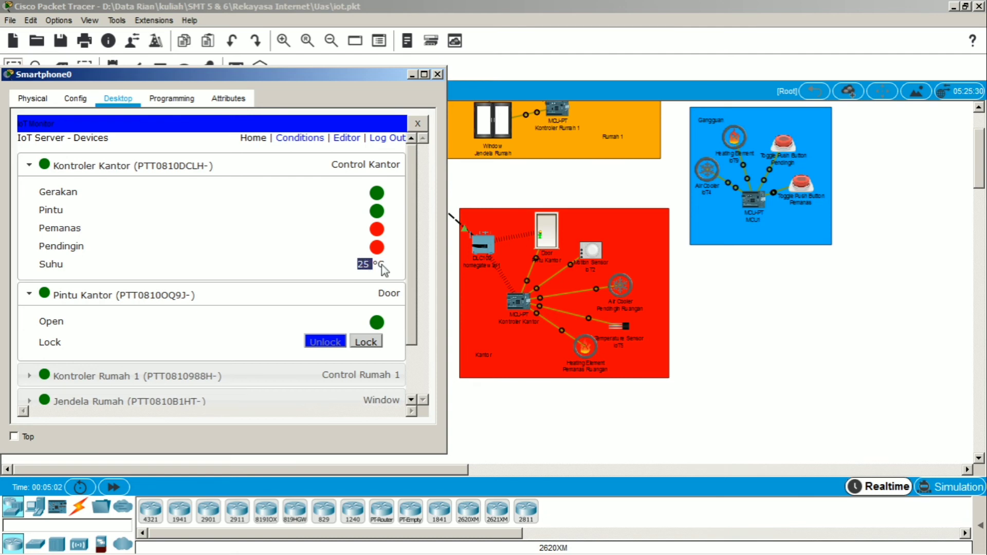
{"action": "left_click", "coordinate": [790, 142], "text": "alt"}
{"action": "key", "text": "alt+Tab"}
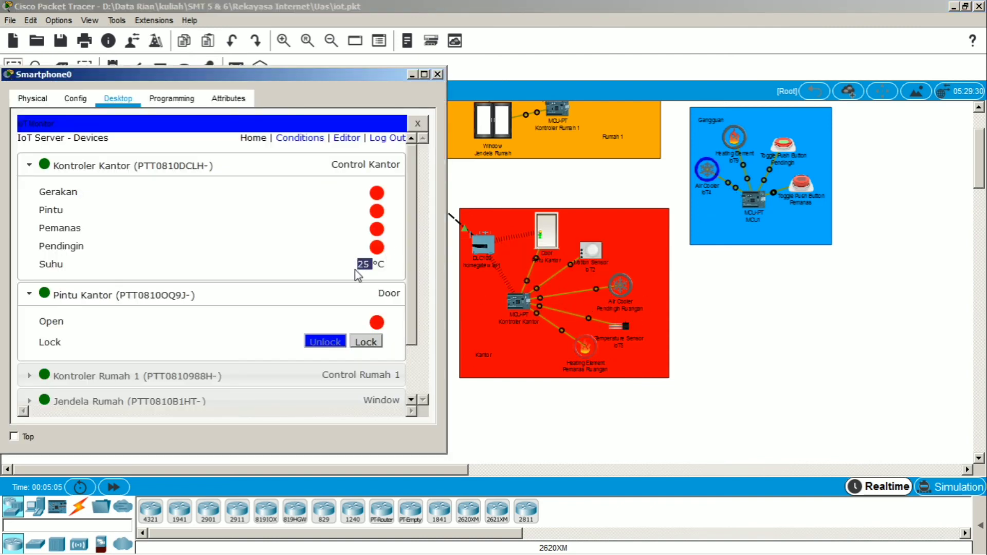
{"action": "left_click", "coordinate": [374, 276]}
{"action": "mouse_move", "coordinate": [362, 263]}
{"action": "left_mouse_down"}
{"action": "mouse_move", "coordinate": [374, 263]}
{"action": "mouse_move", "coordinate": [368, 268]}
{"action": "left_mouse_up"}
{"action": "left_click", "coordinate": [354, 269]}
{"action": "left_click", "coordinate": [777, 147]}
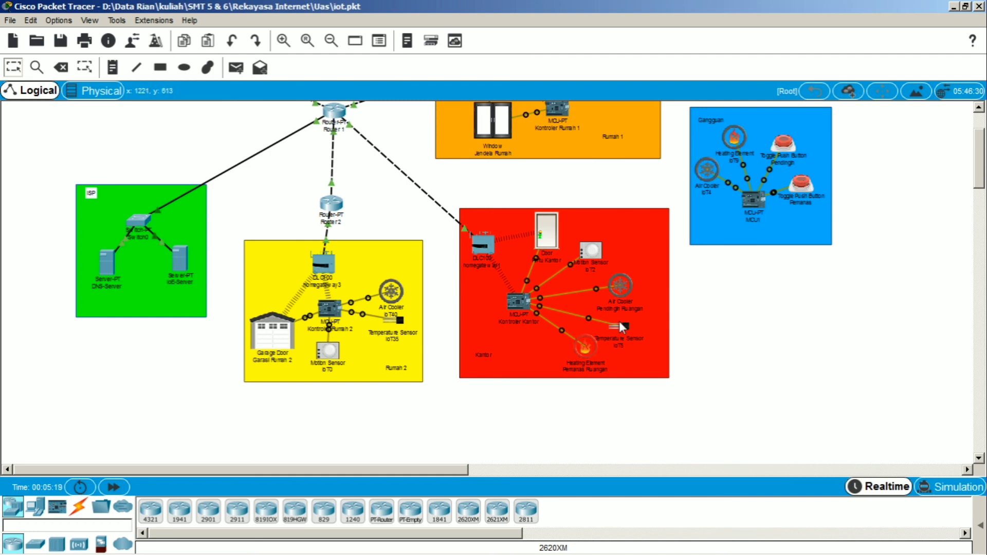
{"action": "key", "text": "alt+Tab"}
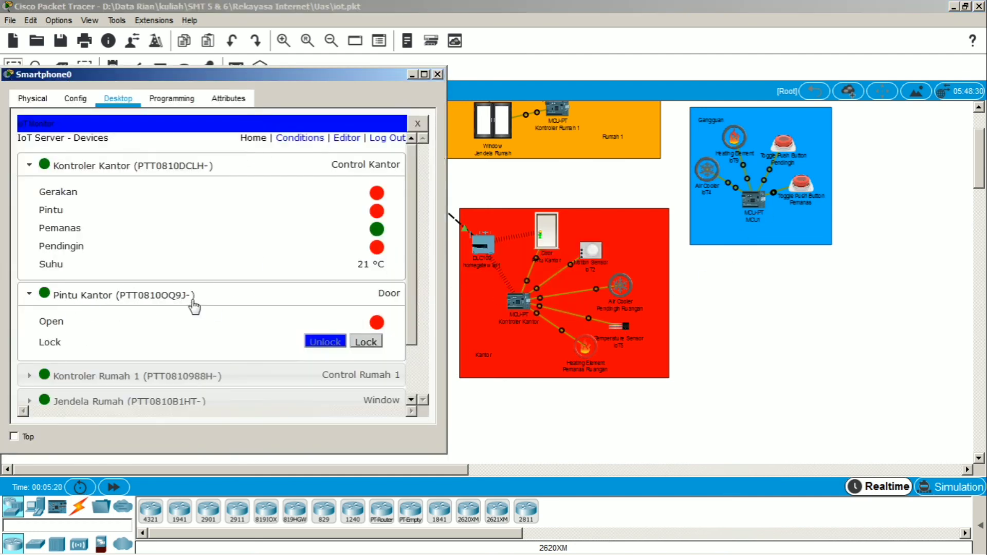
Lock and unlock Pintu Kantor from the smartphone, and open and close the door in the workspace while checking its Open status.
{"action": "left_click", "coordinate": [364, 342]}
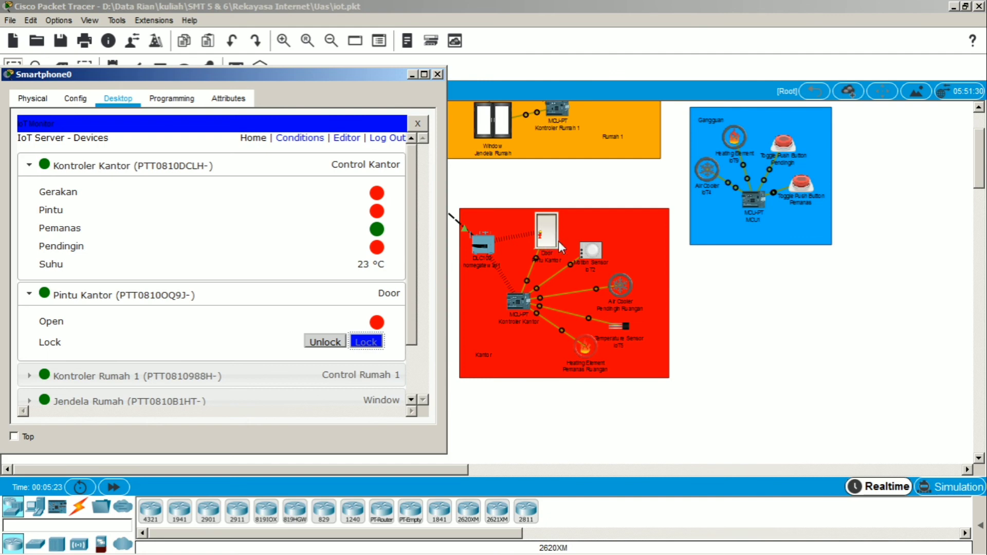
{"action": "left_click", "coordinate": [328, 342]}
{"action": "left_click", "coordinate": [548, 239]}
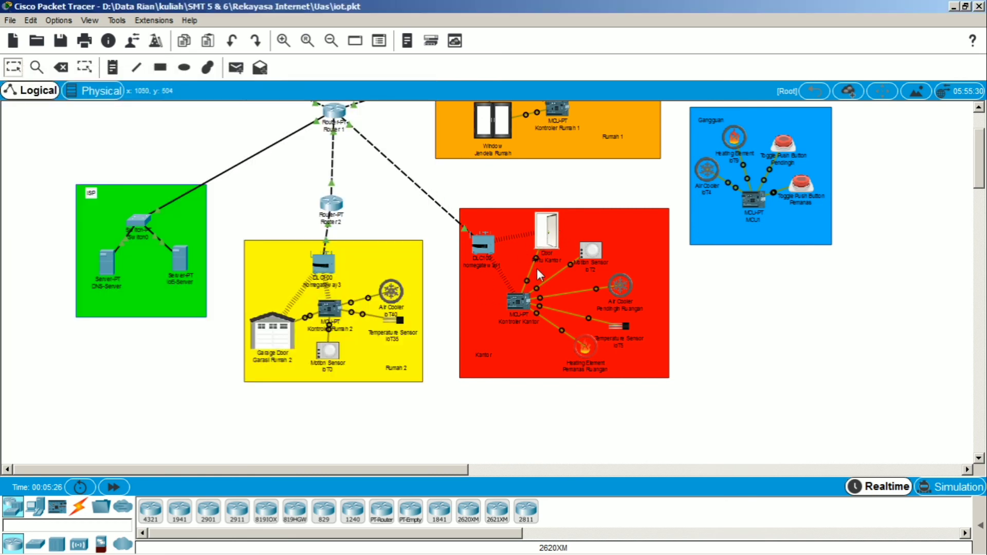
{"action": "key", "text": "alt+Tab"}
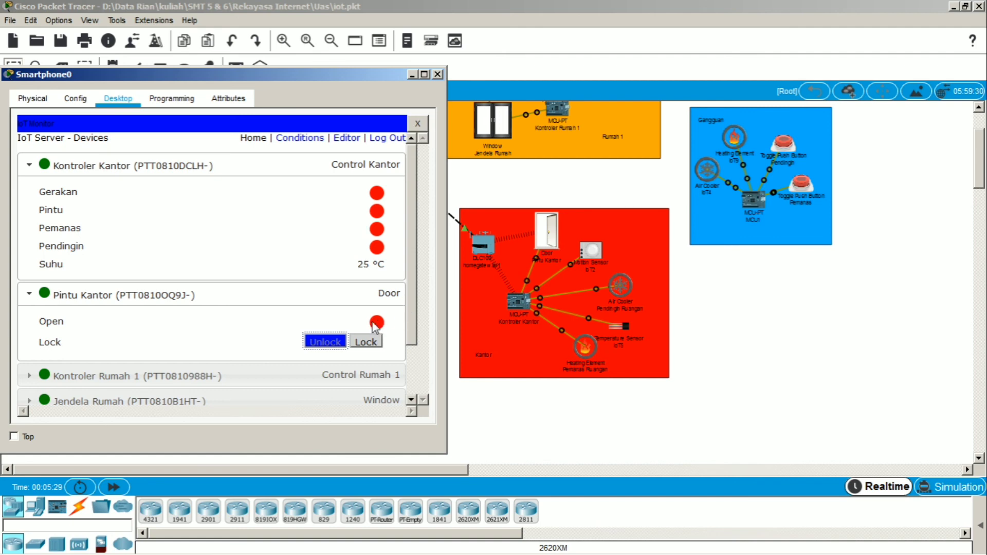
{"action": "key", "text": "alt+Tab"}
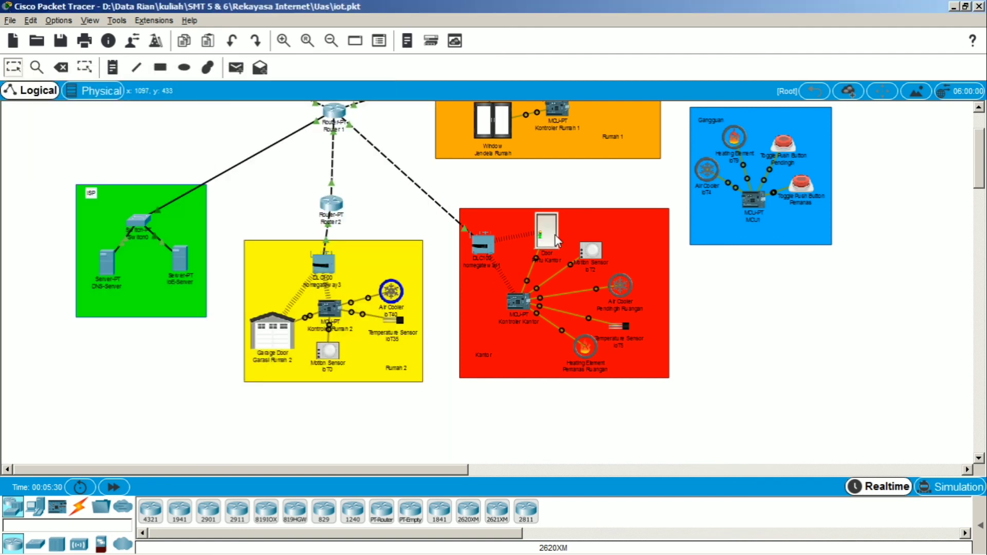
{"action": "key", "text": "alt+Tab"}
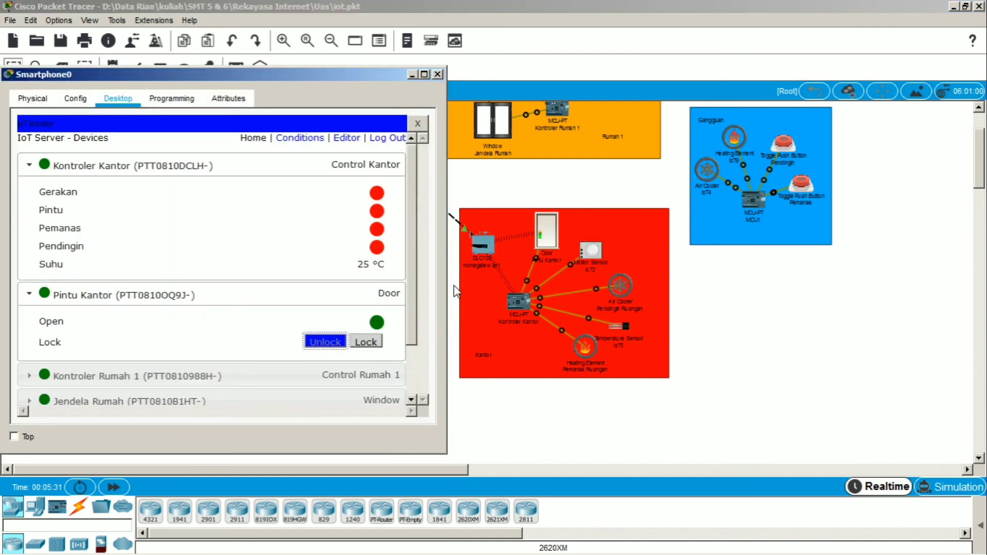
Uncover the Rumah 2 group, collapse both Kantor entries, and expand Kontroler Rumah 2 and Garasi Rumah 2 in the IoT Monitor.
{"action": "left_click_drag", "start_coordinate": [318, 78], "coordinate": [768, 89]}
{"action": "left_click", "coordinate": [527, 173]}
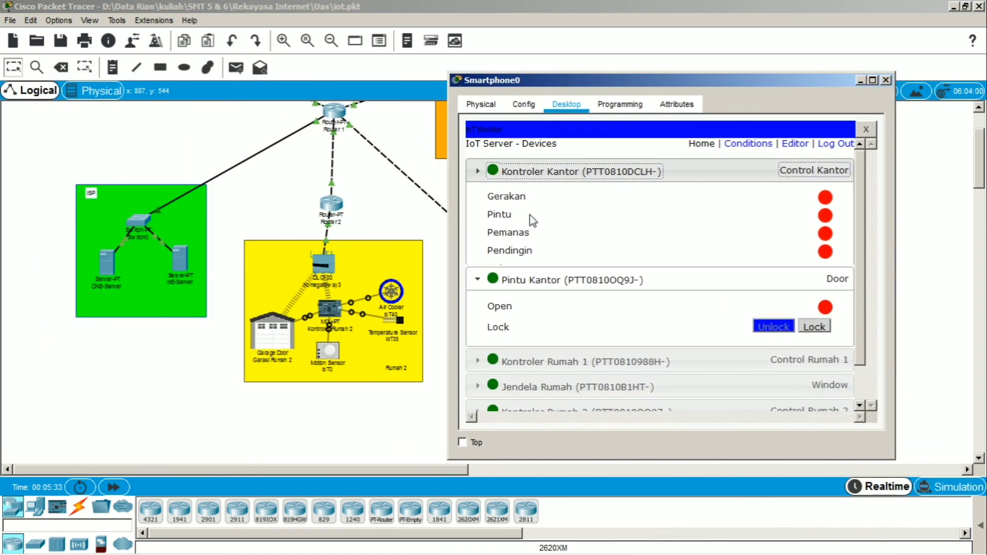
{"action": "left_click", "coordinate": [530, 198]}
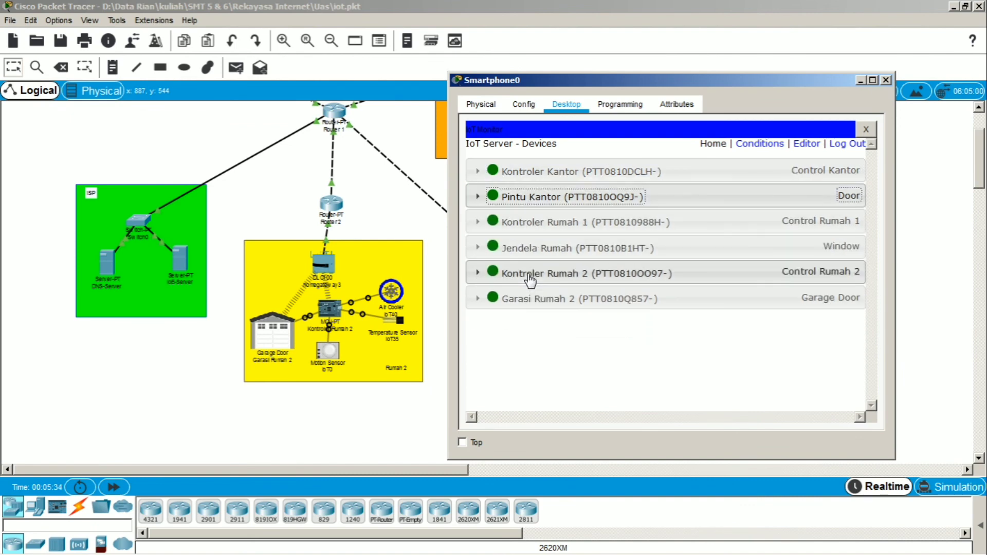
{"action": "left_click", "coordinate": [529, 280]}
{"action": "left_click", "coordinate": [529, 383]}
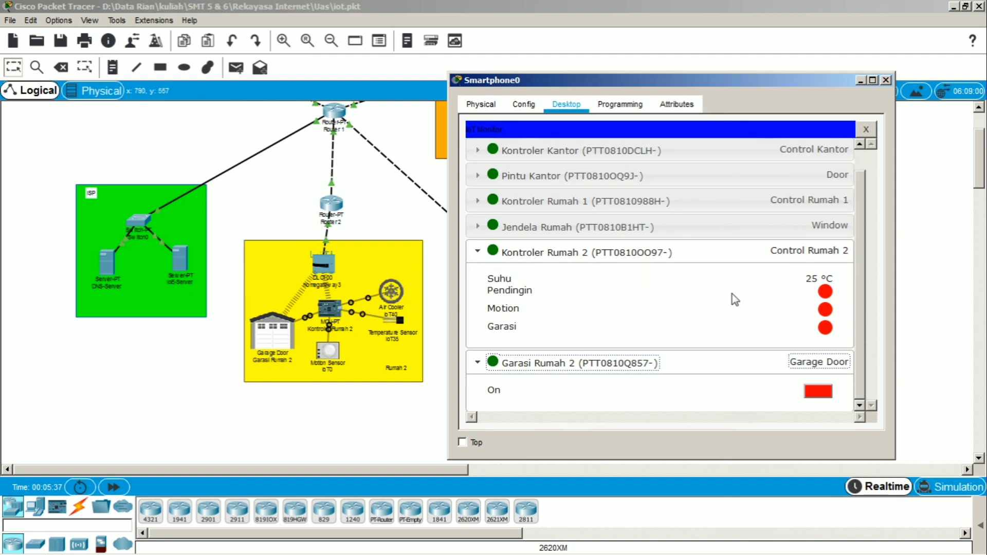
Check Kontroler Rumah 2's Suhu and Garasi fields, and trigger the Rumah 2 motion sensor to open the garage door.
{"action": "left_click_drag", "start_coordinate": [806, 281], "coordinate": [824, 285]}
{"action": "left_click", "coordinate": [810, 281]}
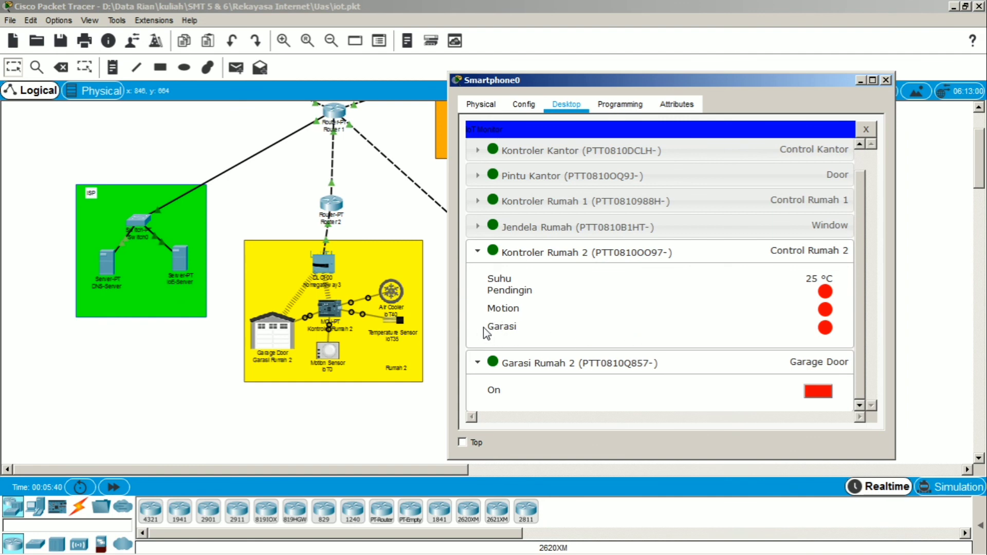
{"action": "left_click_drag", "start_coordinate": [487, 327], "coordinate": [519, 327]}
{"action": "mouse_move", "coordinate": [327, 361]}
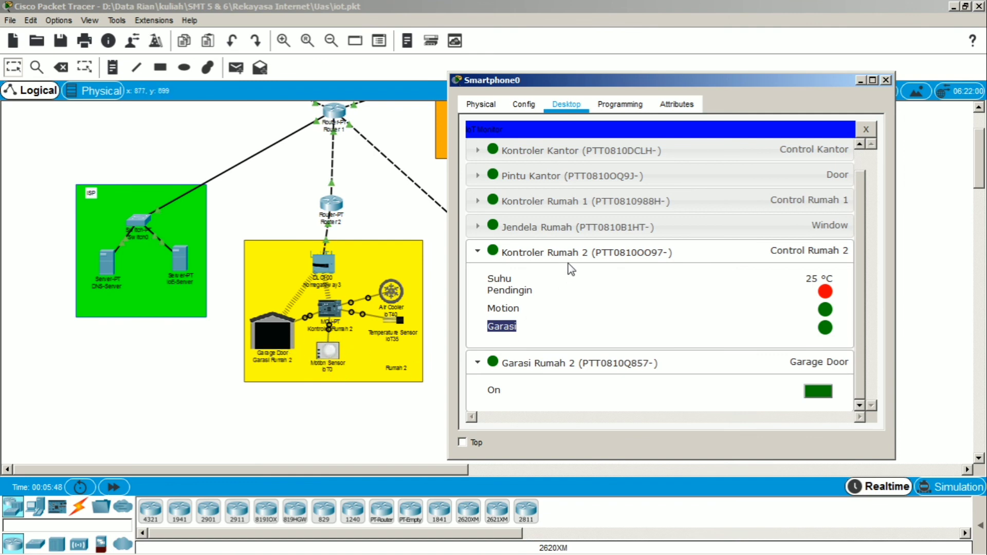
Toggle the Garasi Rumah 2 On switch three times to close, open and close the garage door remotely.
{"action": "left_click", "coordinate": [817, 393]}
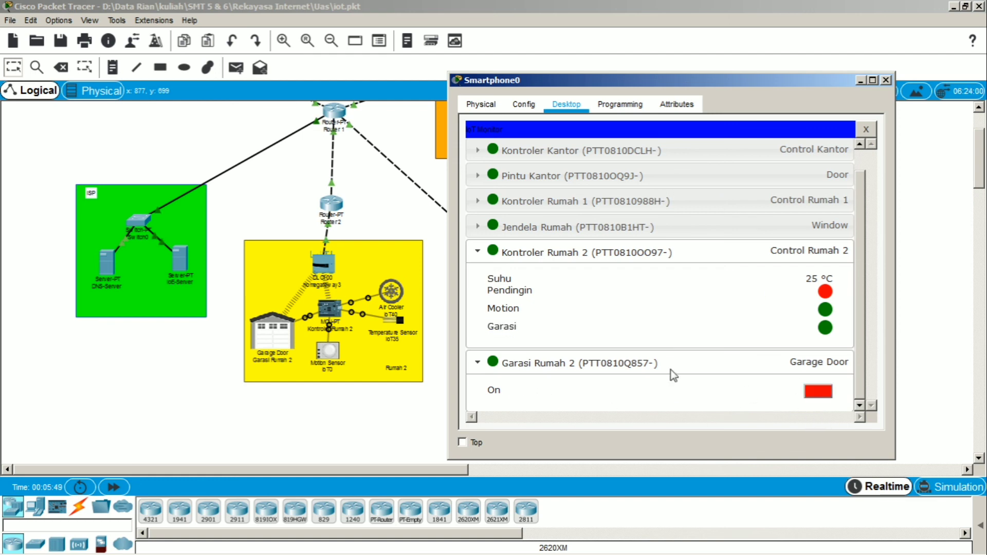
{"action": "left_click", "coordinate": [821, 394]}
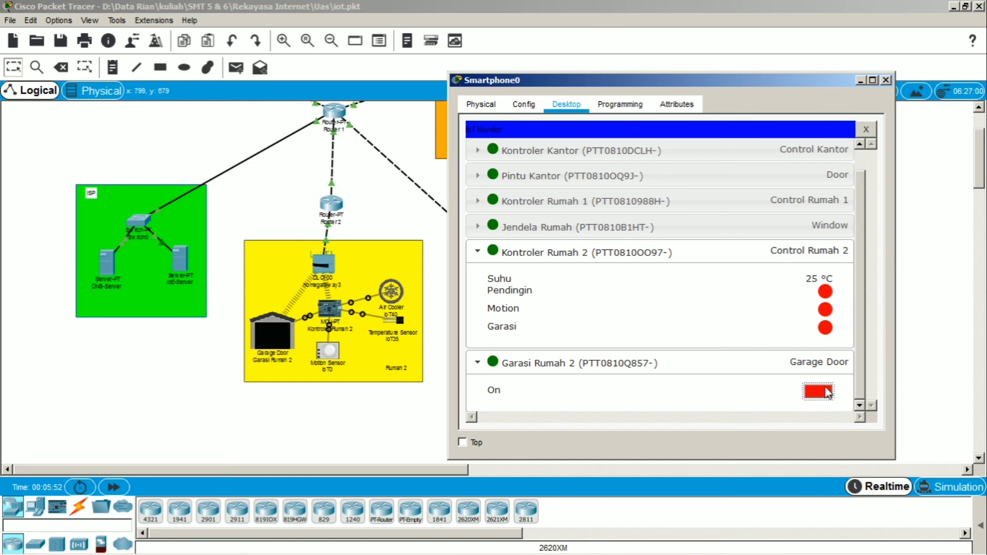
{"action": "left_click", "coordinate": [817, 395]}
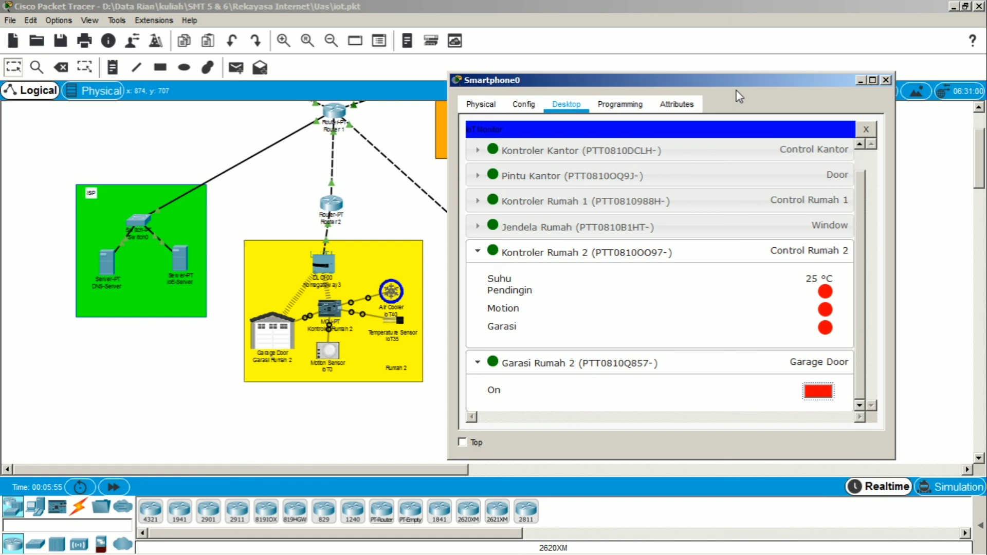
Switch the Gangguan group's Pemanas push button on and off while monitoring Suhu and Pendingin under Kontroler Rumah 2.
{"action": "mouse_move", "coordinate": [733, 85]}
{"action": "left_mouse_down"}
{"action": "mouse_move", "coordinate": [698, 99]}
{"action": "mouse_move", "coordinate": [731, 82]}
{"action": "left_mouse_up"}
{"action": "key", "text": "alt+Tab"}
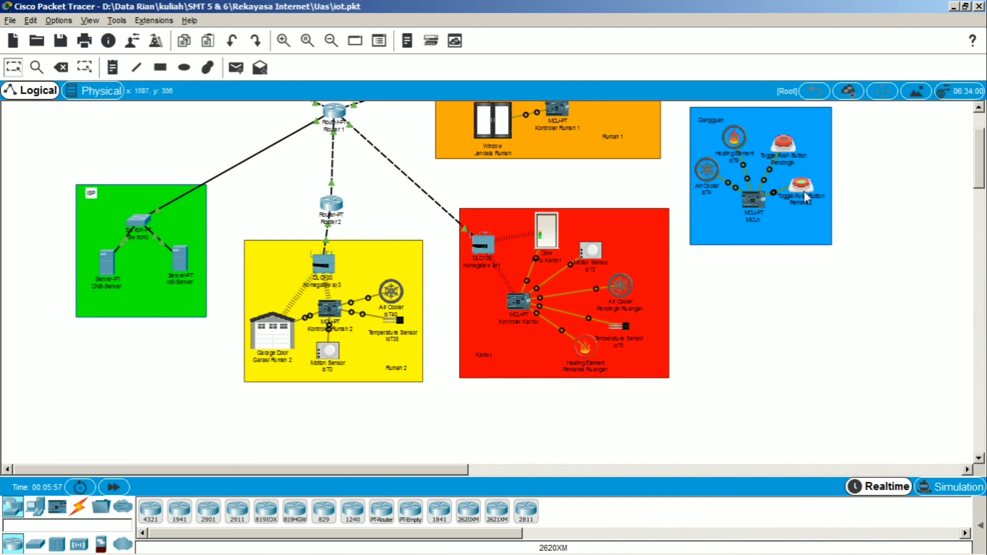
{"action": "key", "text": "alt+Tab"}
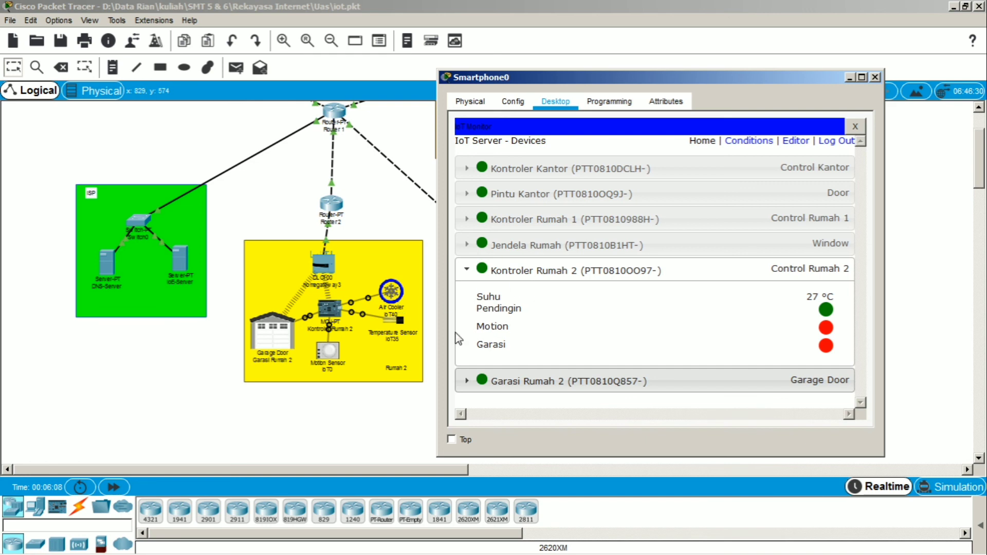
{"action": "left_click", "coordinate": [901, 200]}
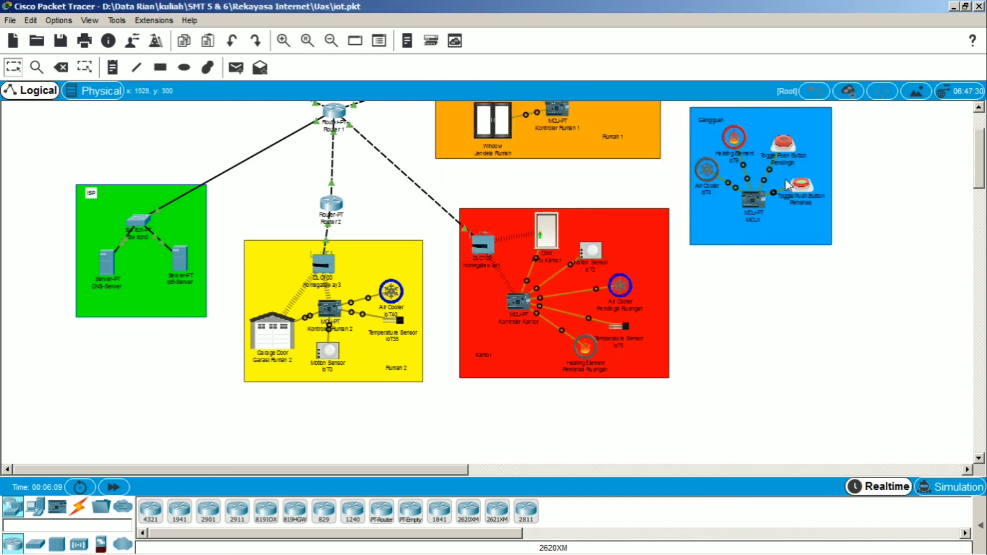
{"action": "key", "text": "alt+Tab"}
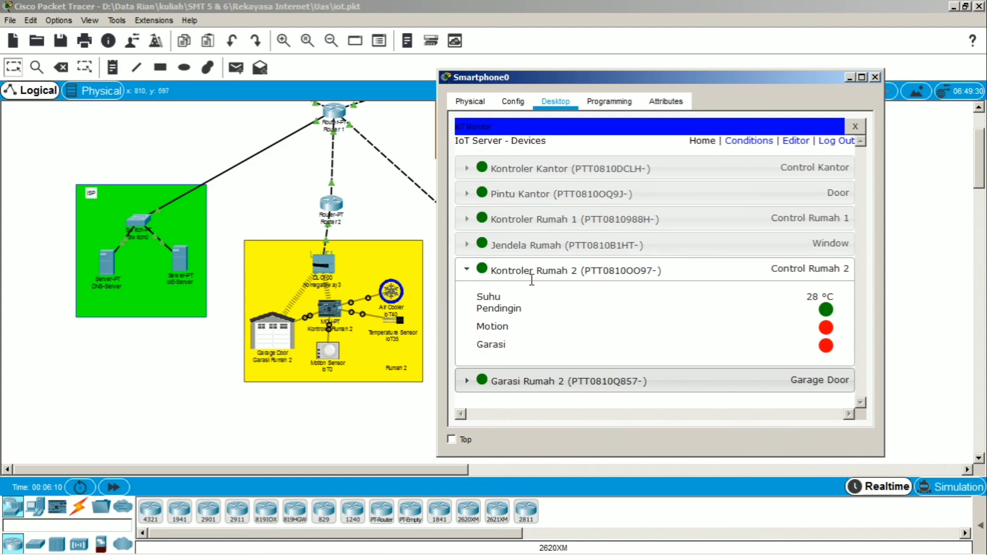
Collapse the Kontroler Rumah 2 entry and minimize the Smartphone0 window to show the complete topology.
{"action": "left_click", "coordinate": [727, 275]}
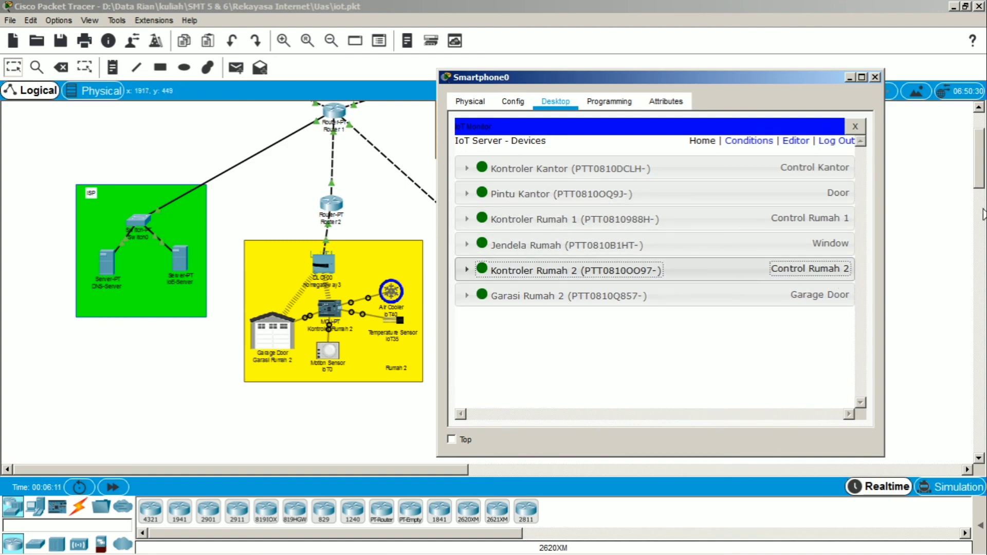
{"action": "left_click", "coordinate": [849, 77]}
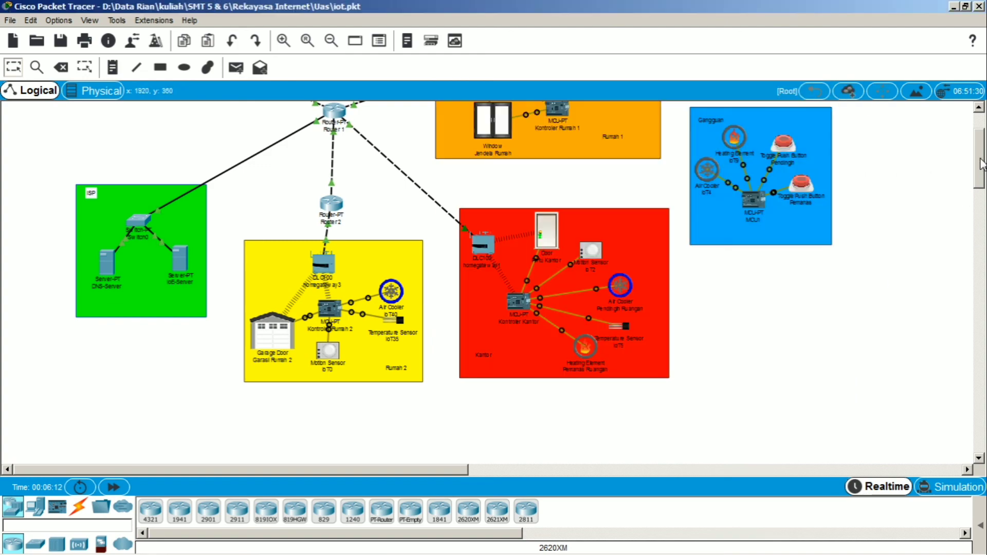
{"action": "scroll", "coordinate": [981, 165], "scroll_direction": "up", "scroll_amount": 2}
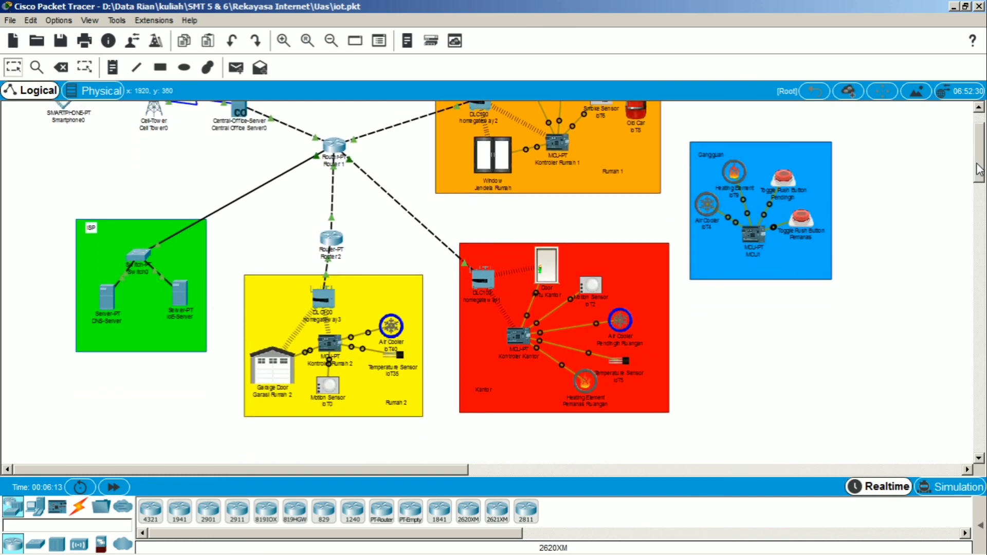
{"action": "scroll", "coordinate": [979, 169], "scroll_direction": "up", "scroll_amount": 3}
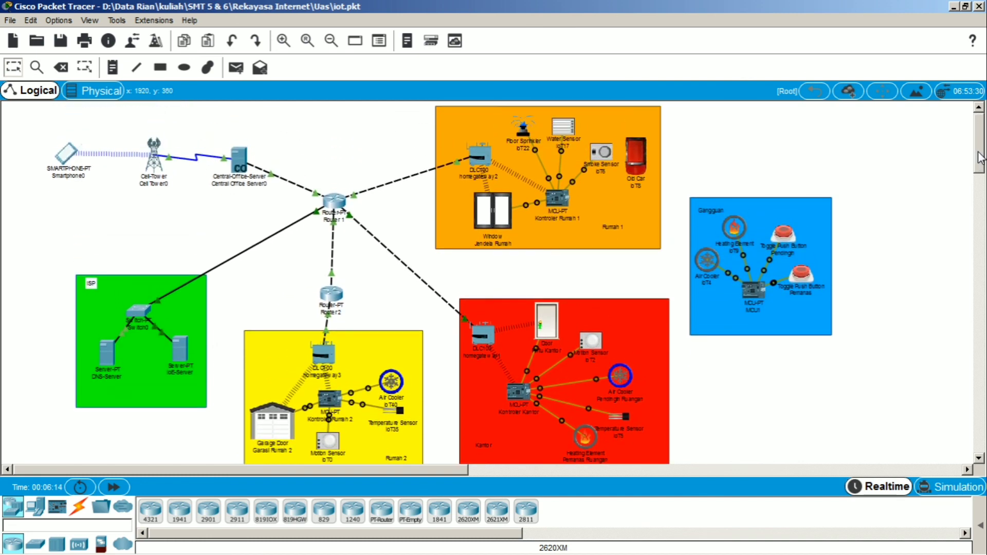
{"action": "scroll", "coordinate": [980, 160], "scroll_direction": "down", "scroll_amount": 2}
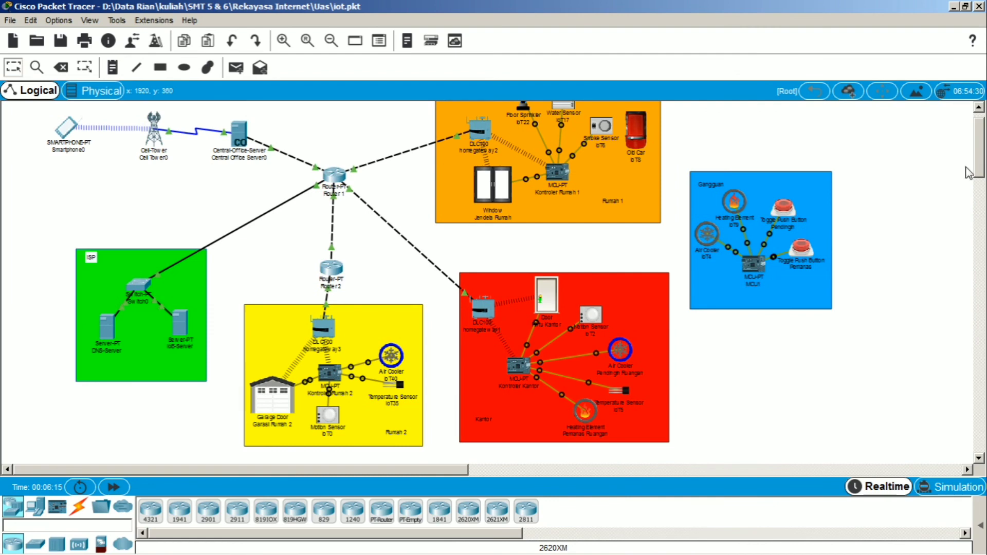